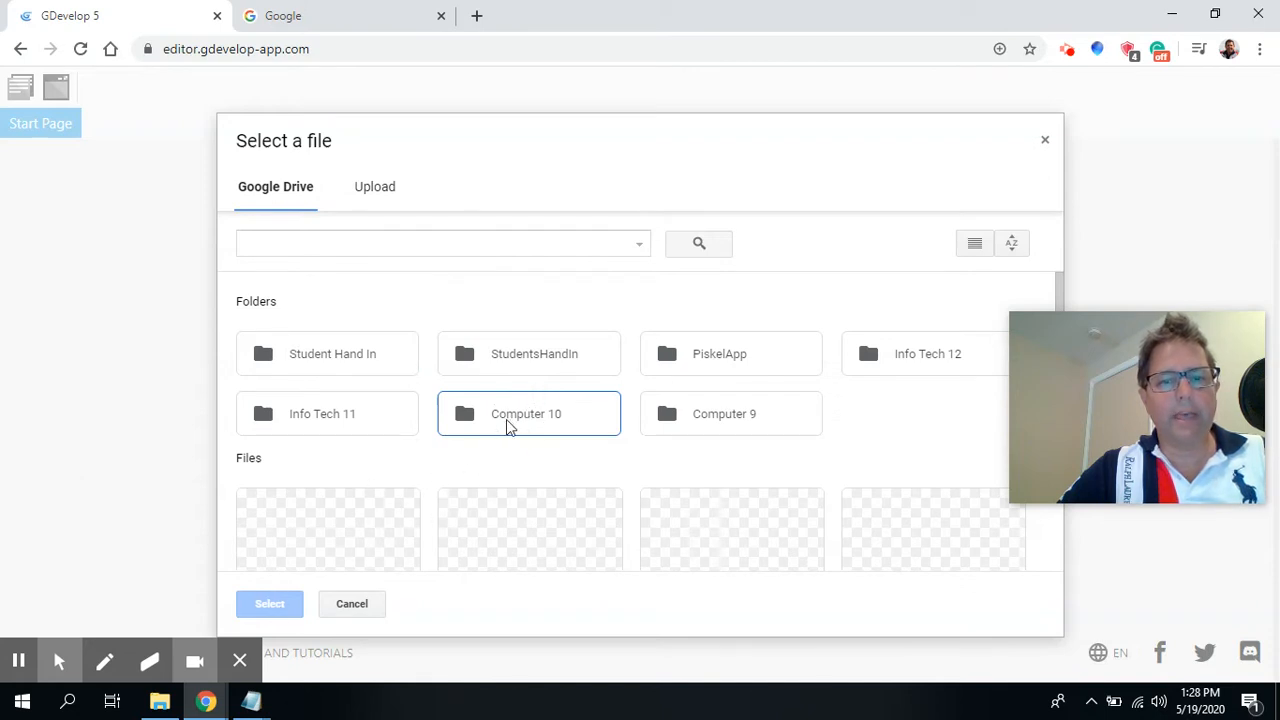
Open the GDevelop 06 project file from the Computer 10 folder on Google Drive.
double_click(507, 425)
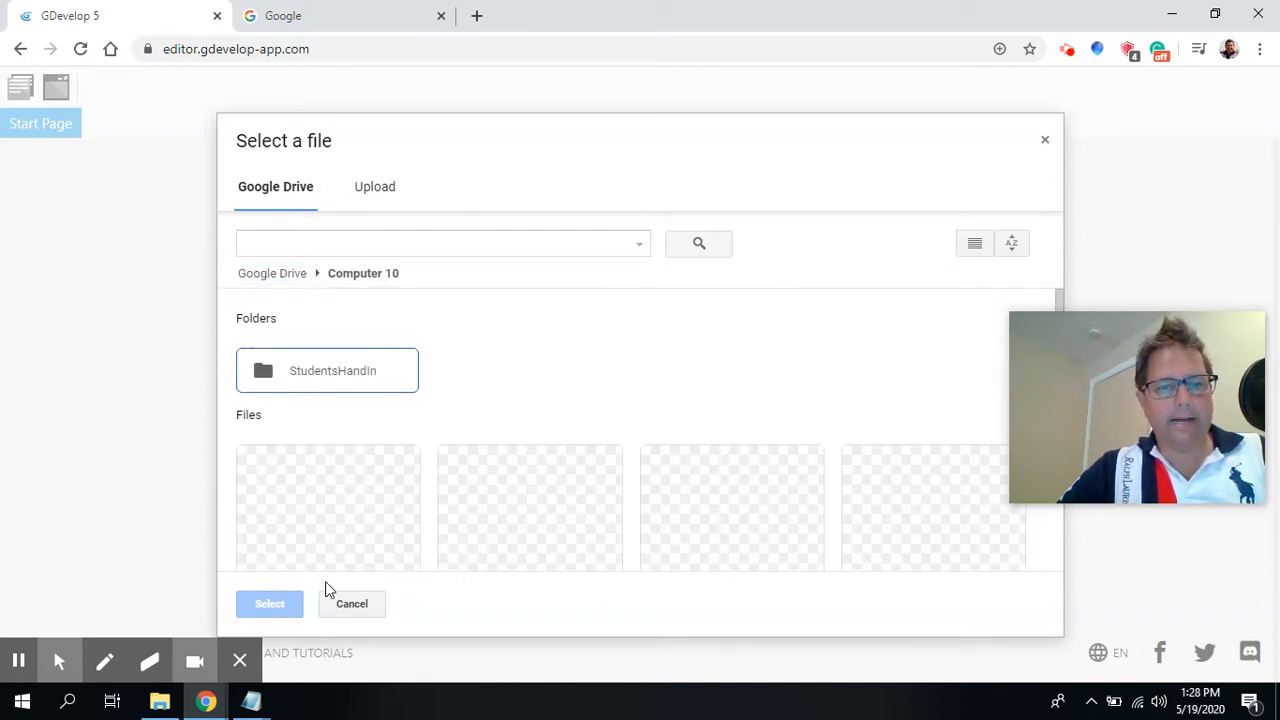
click(338, 516)
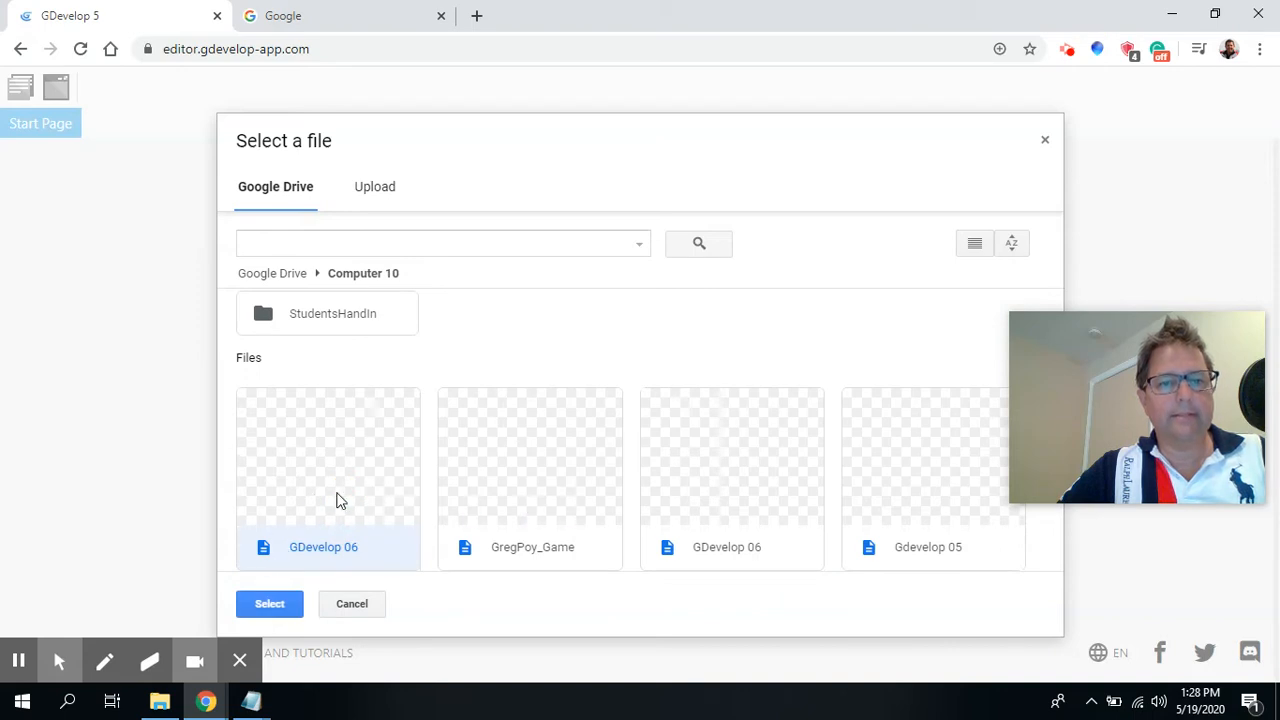
click(255, 606)
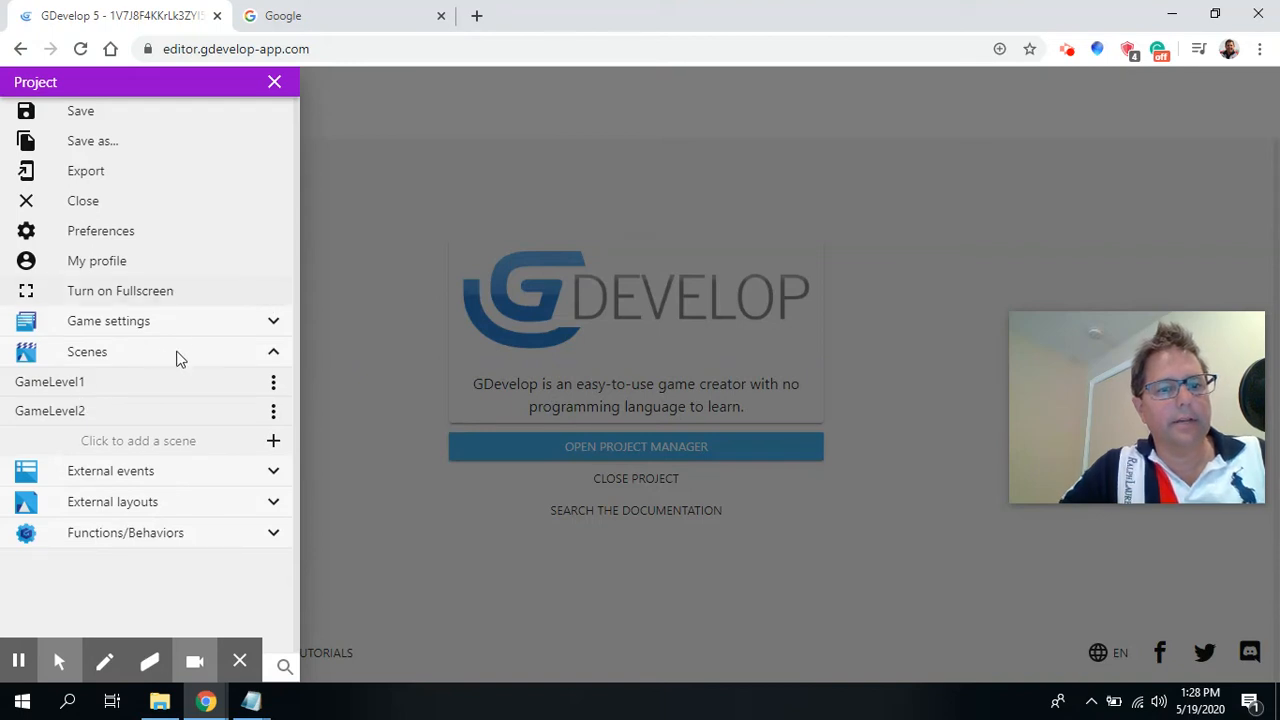
Open the GameLevel1 scene from the project's scene list.
click(133, 352)
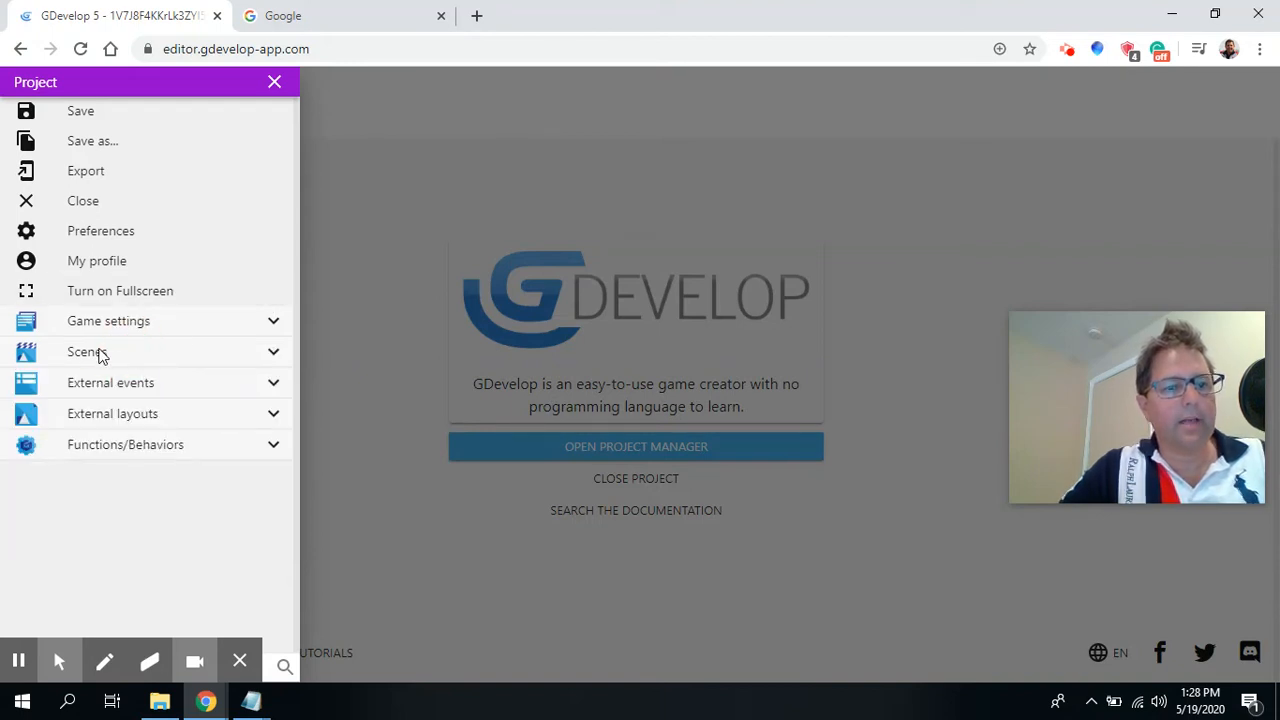
click(101, 355)
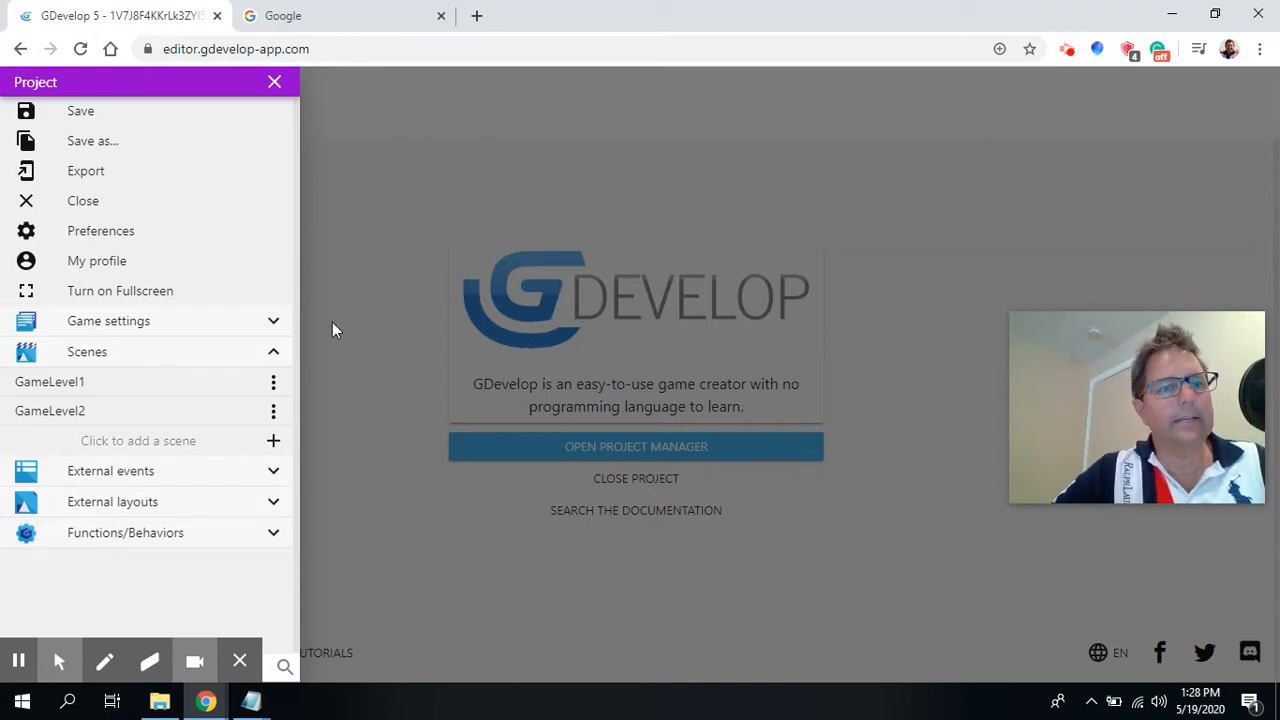
click(52, 385)
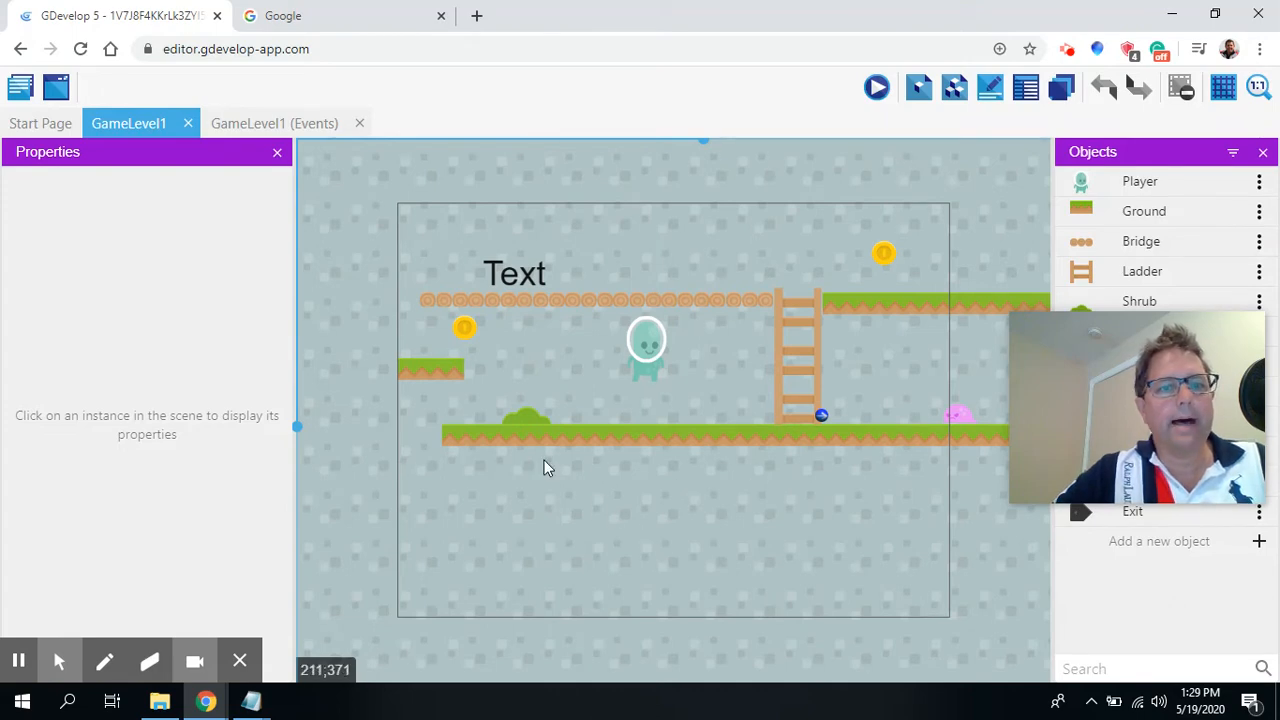
Add a new Sprite object to the scene's objects.
click(567, 398)
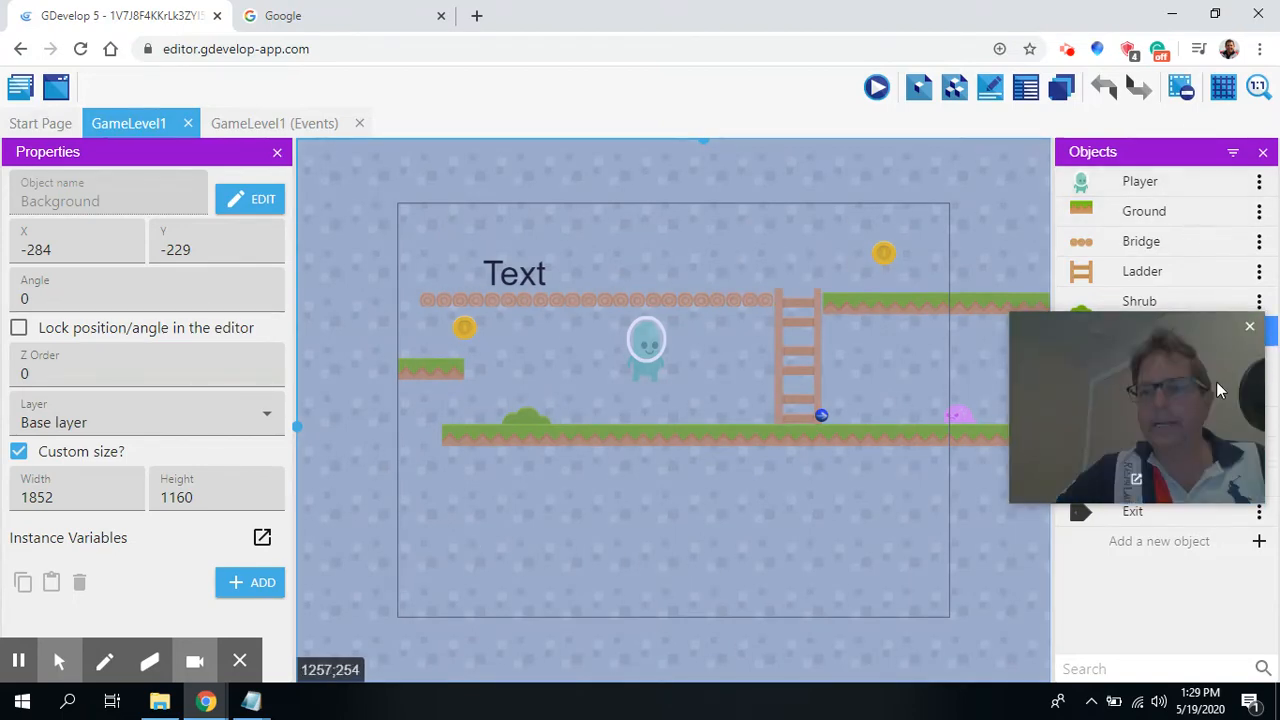
click(1258, 543)
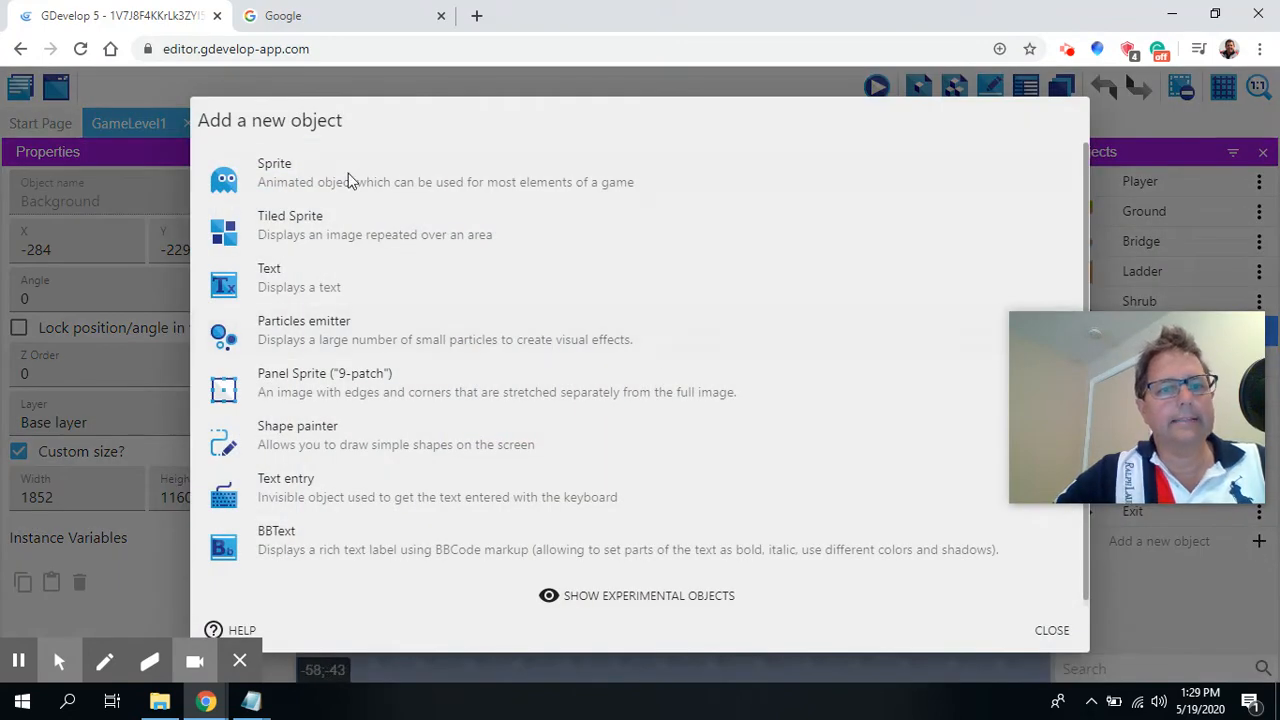
click(318, 164)
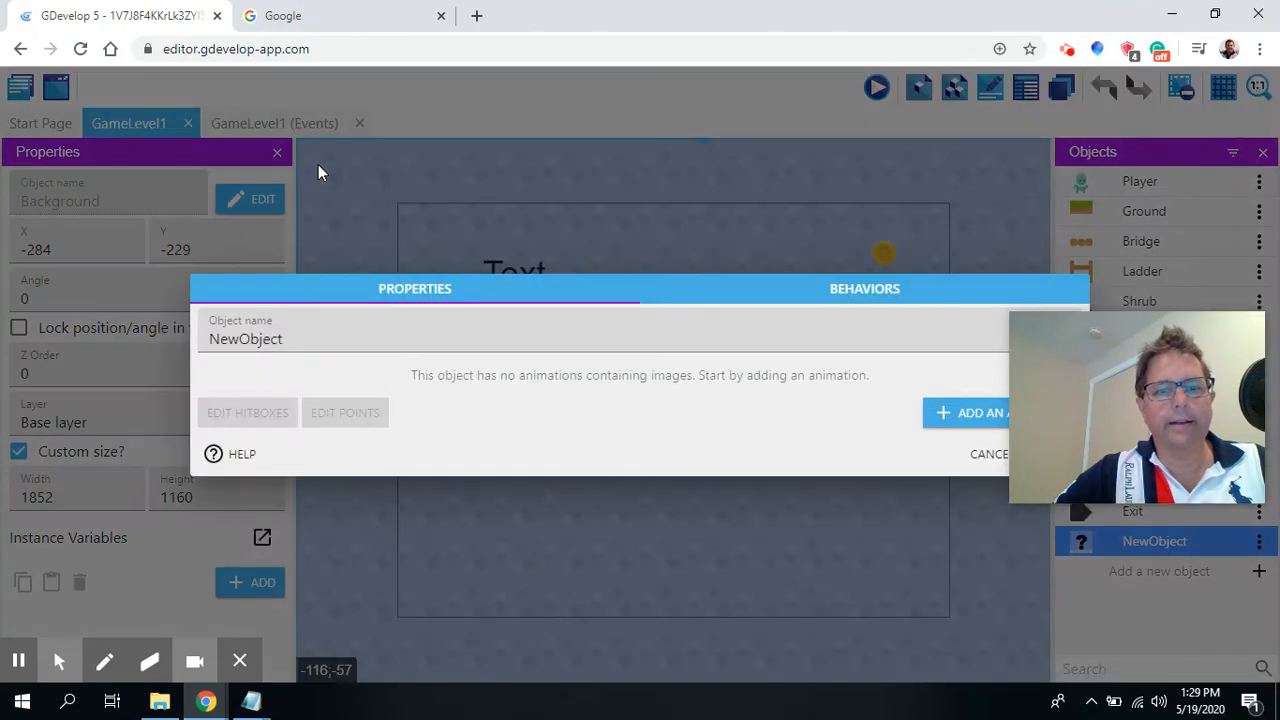
Name the new sprite object Checkpoint.
drag(309, 339, 210, 340)
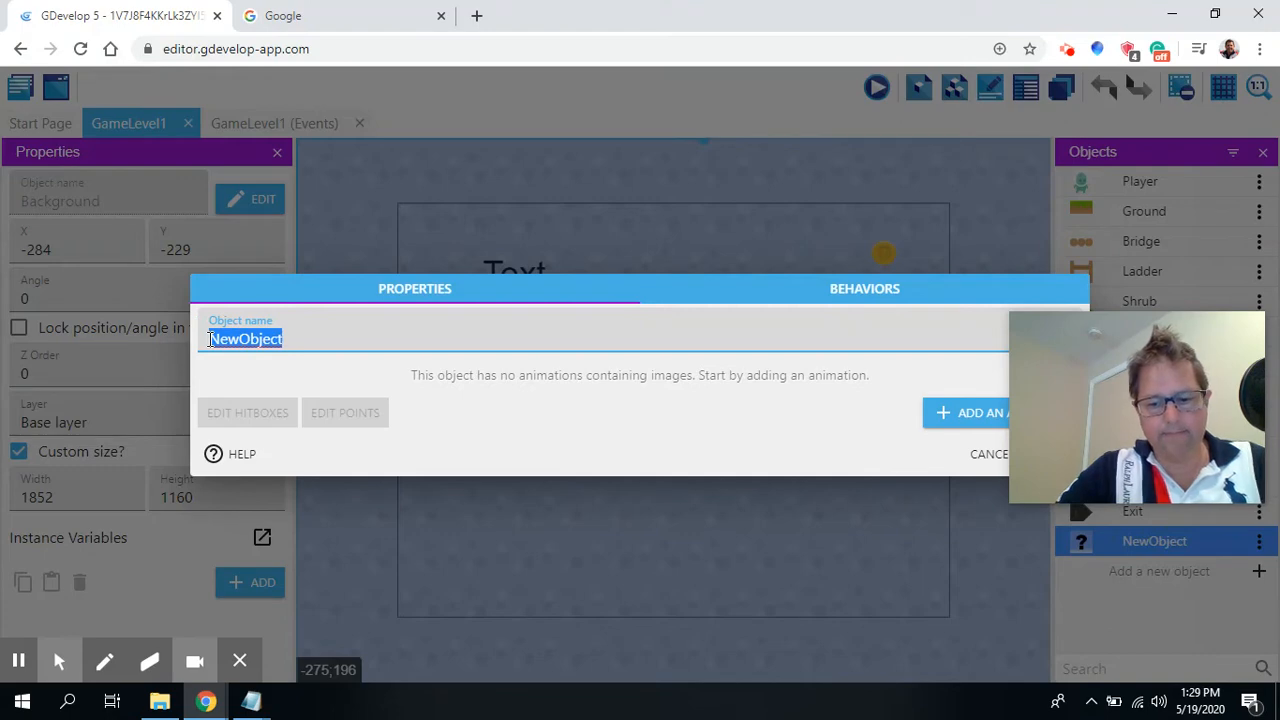
key(BackSpace)
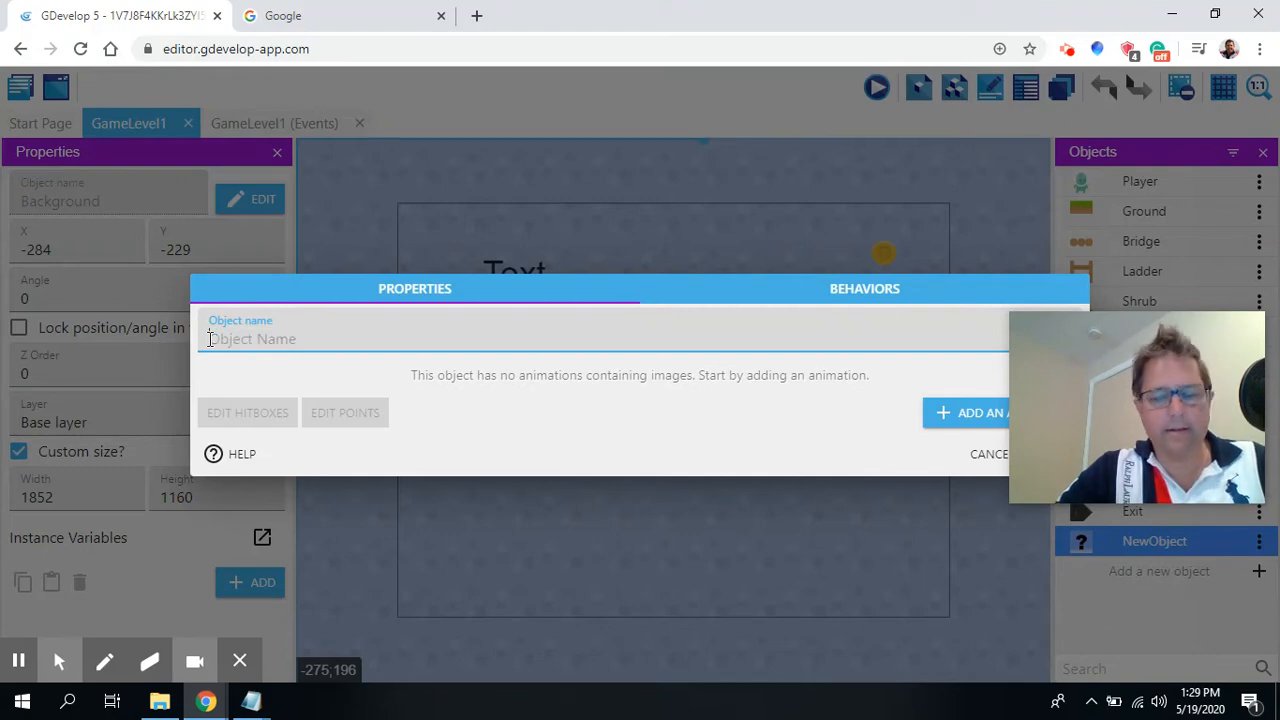
text(on)
key(BackSpace)
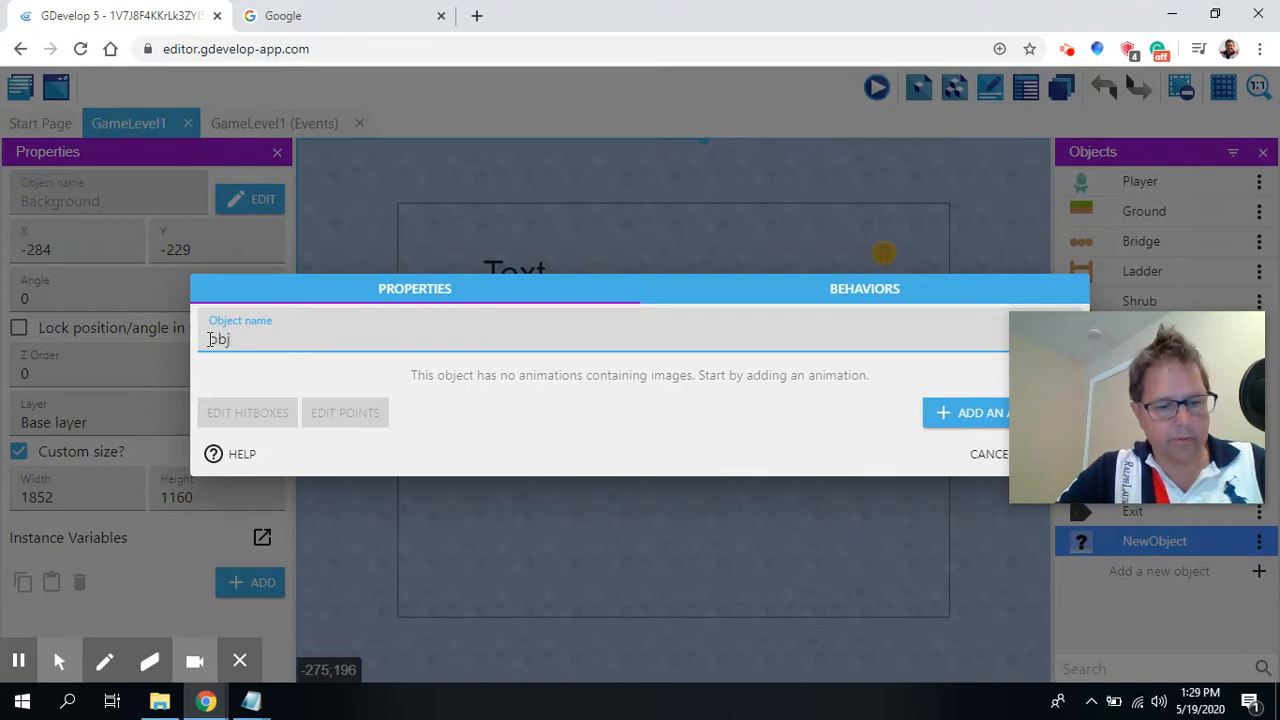
key(BackSpace)
key(BackSpace)
text(h)
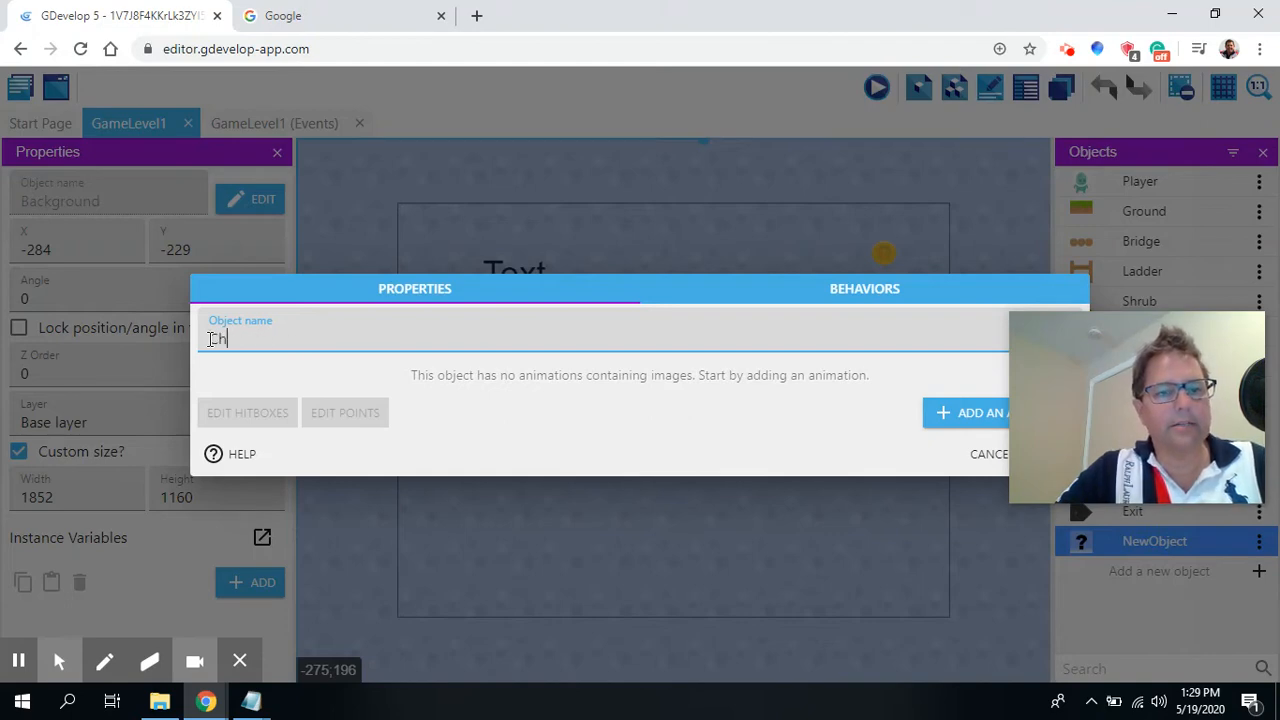
text(eckpoint)
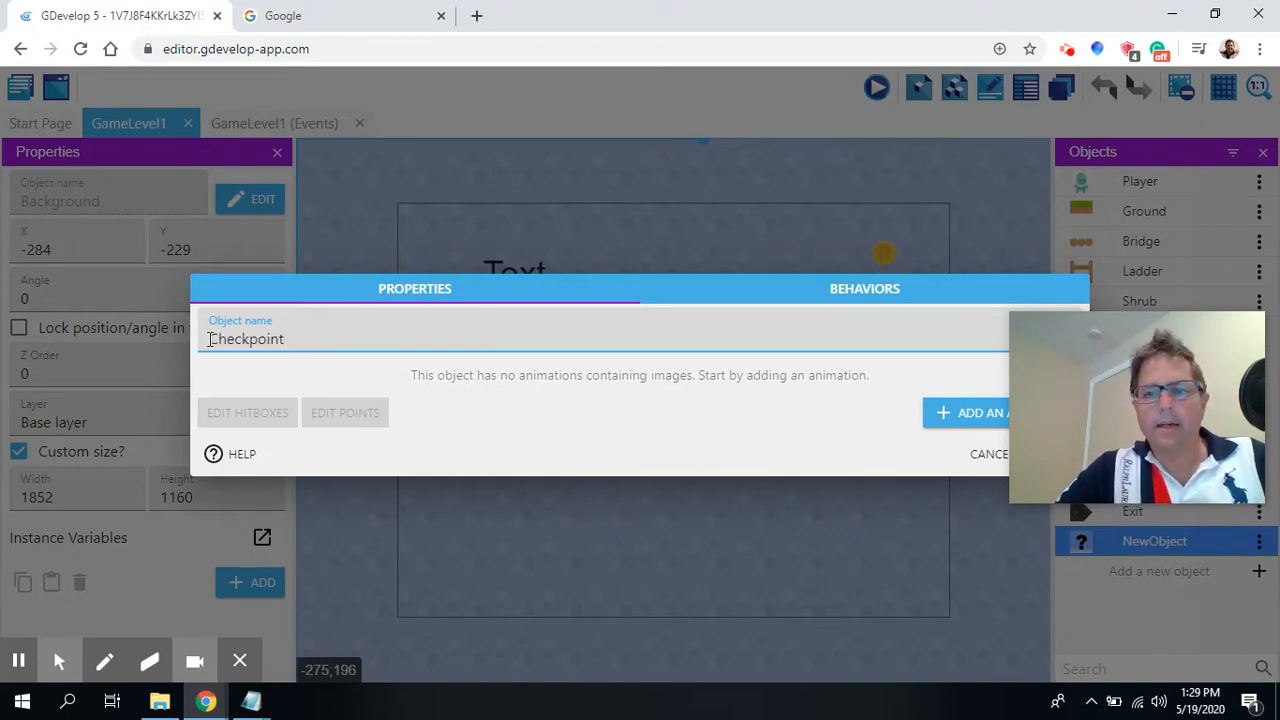
click(692, 291)
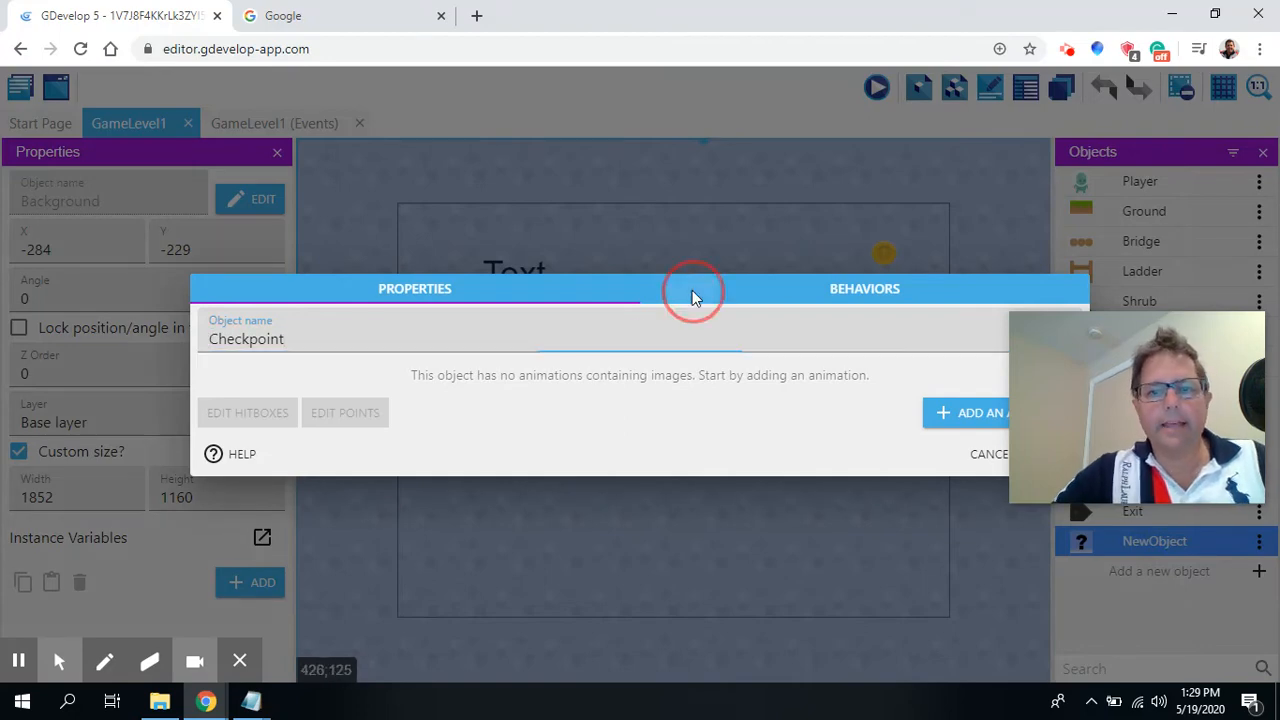
Add a first animation to Checkpoint using the plant image from the library.
click(965, 412)
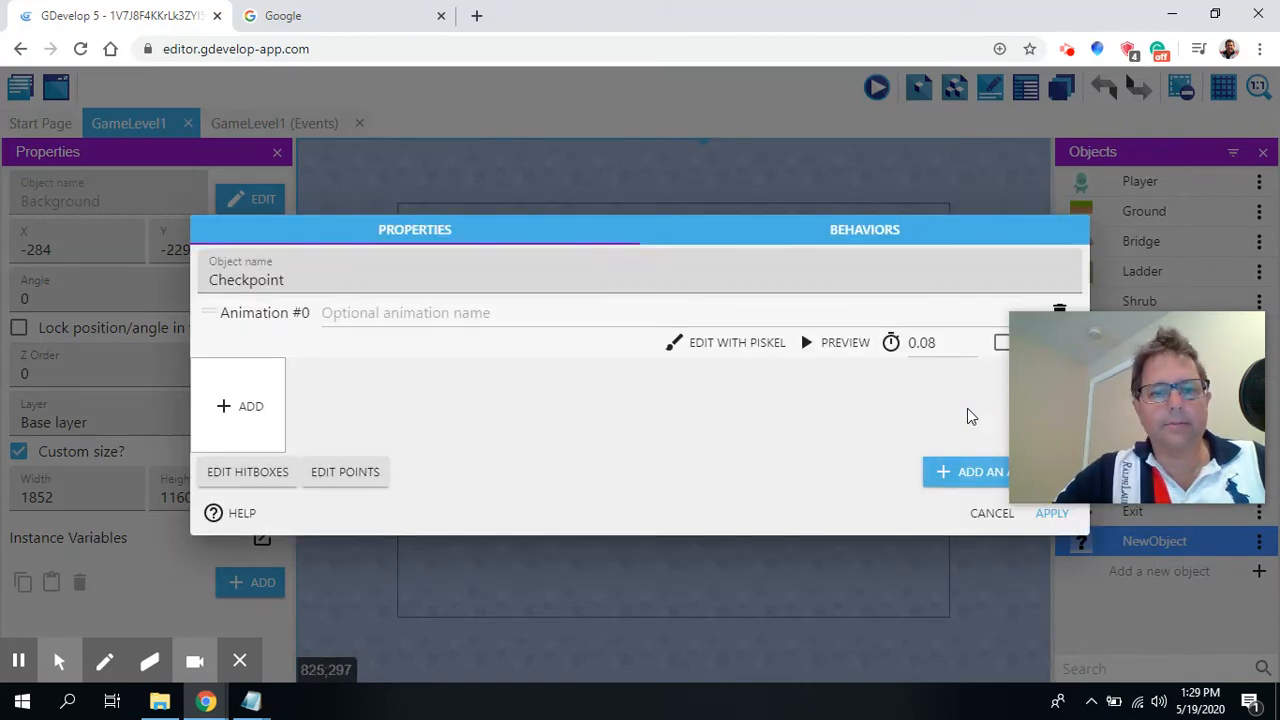
click(229, 408)
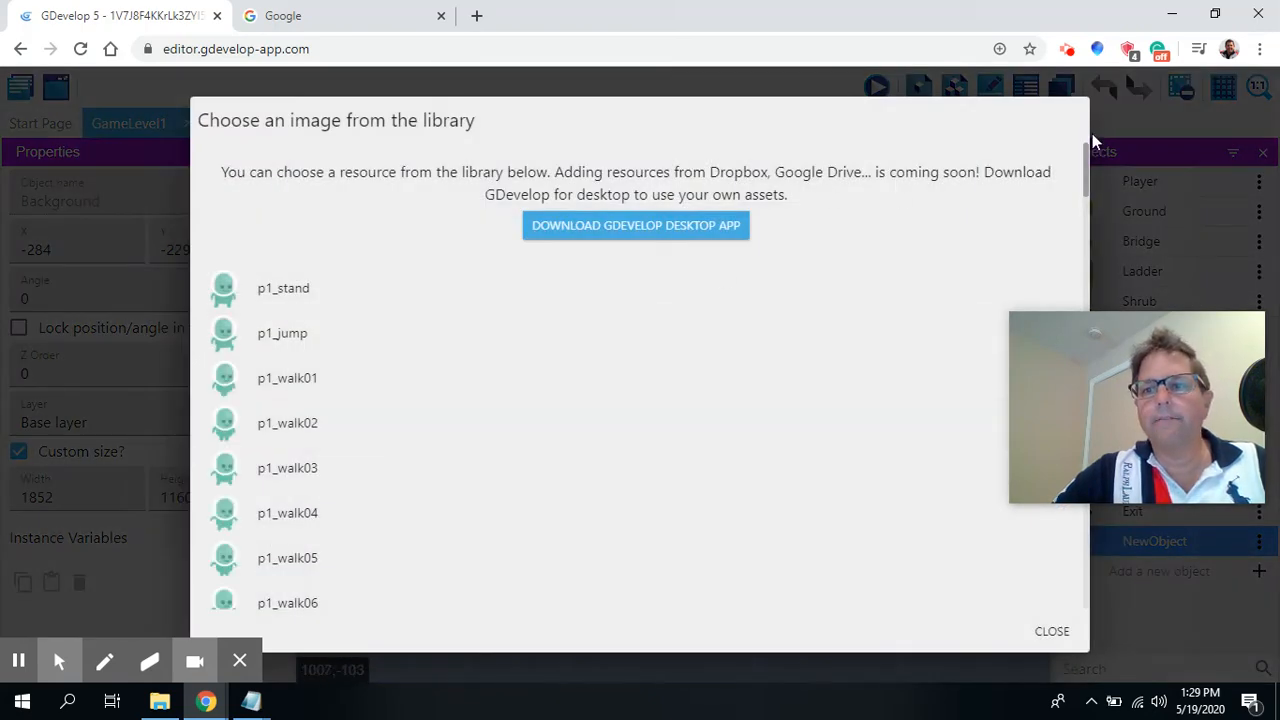
drag(1087, 148, 1082, 324)
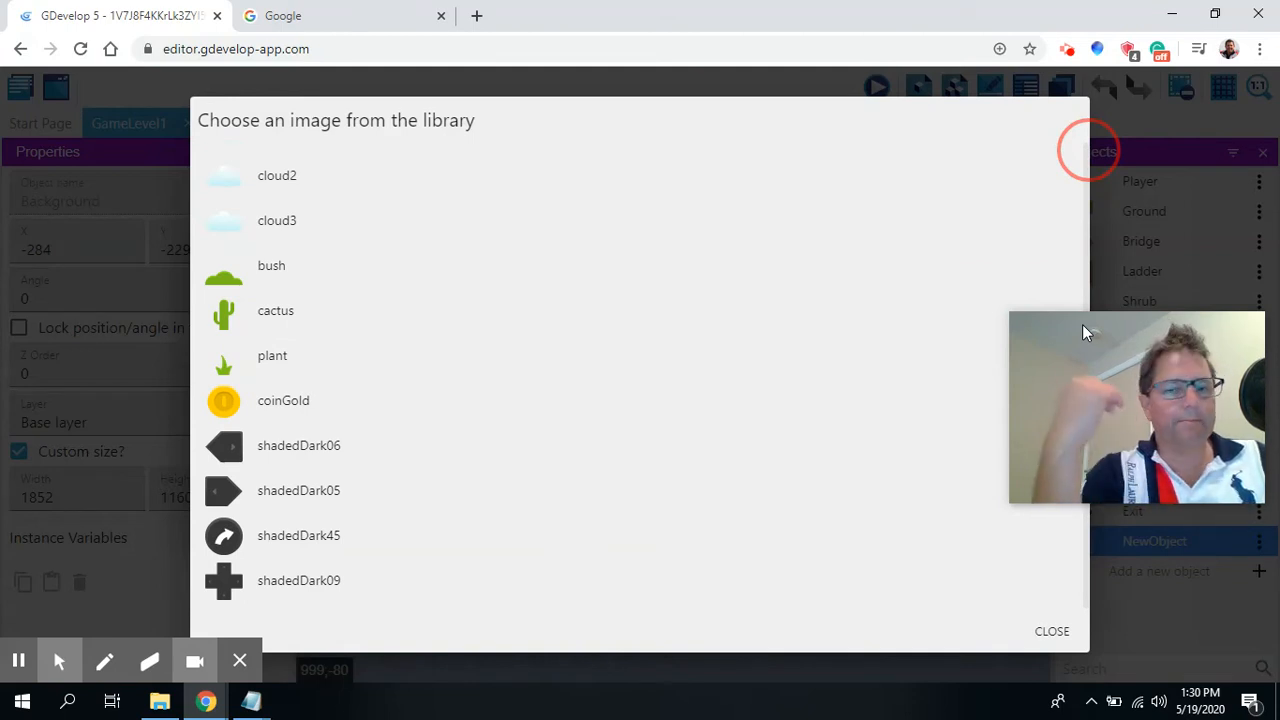
mouse_move(1082, 324)
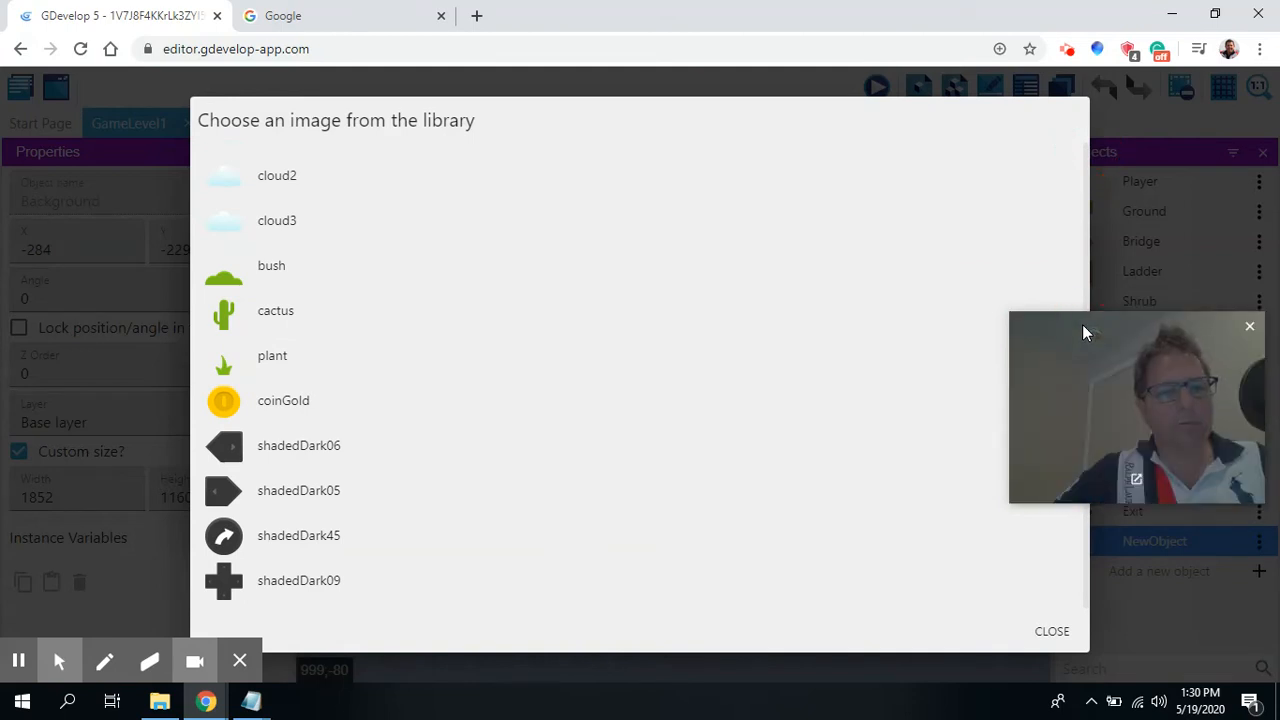
click(271, 361)
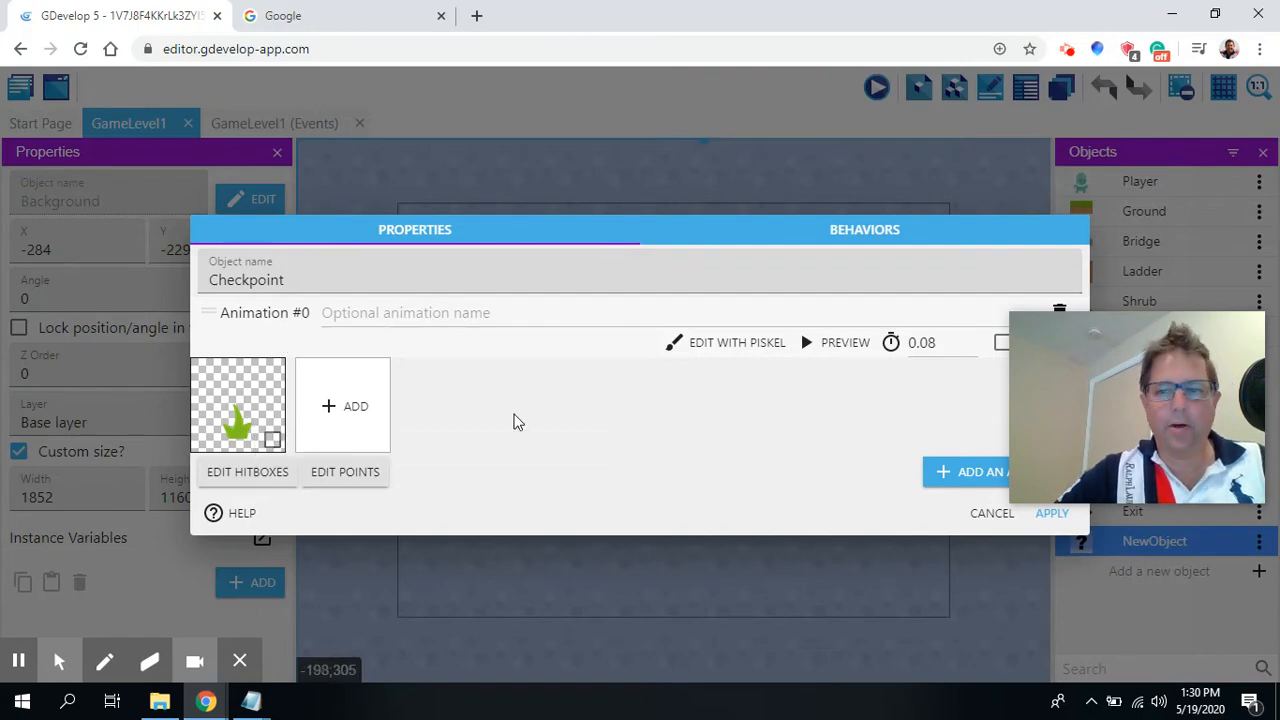
Add a second animation to Checkpoint using the cactus image from the library.
click(957, 468)
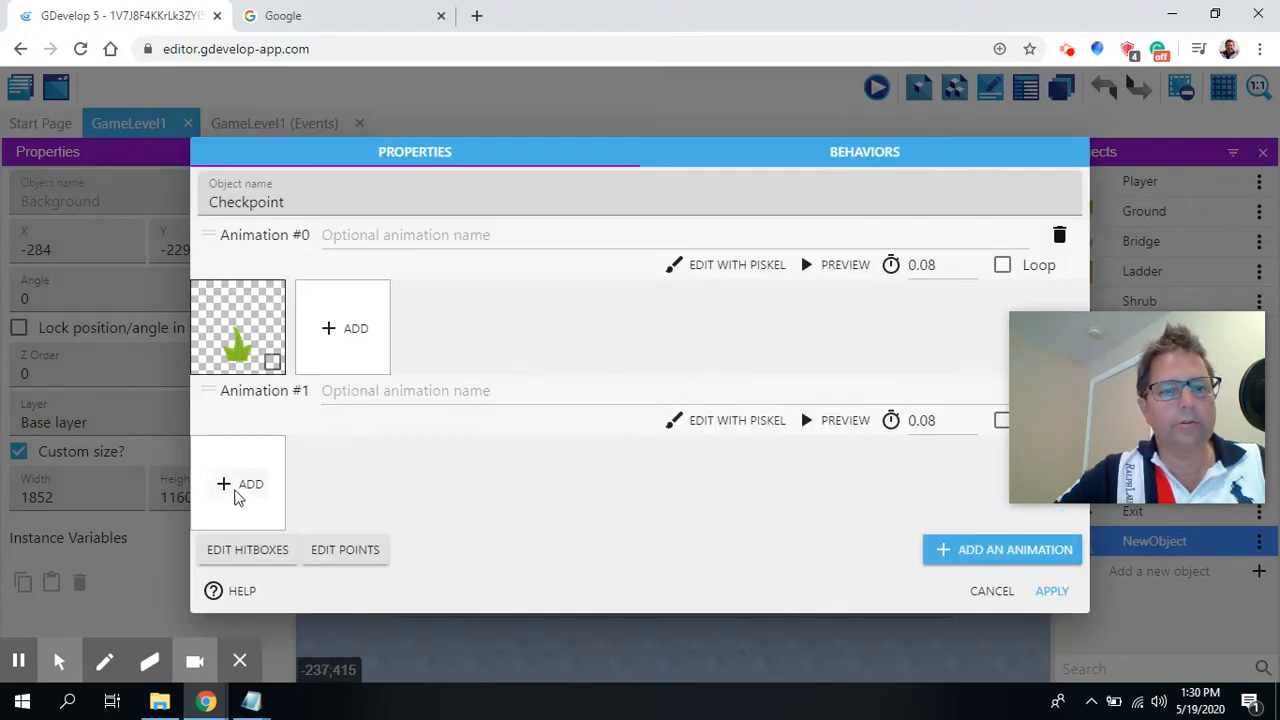
click(240, 486)
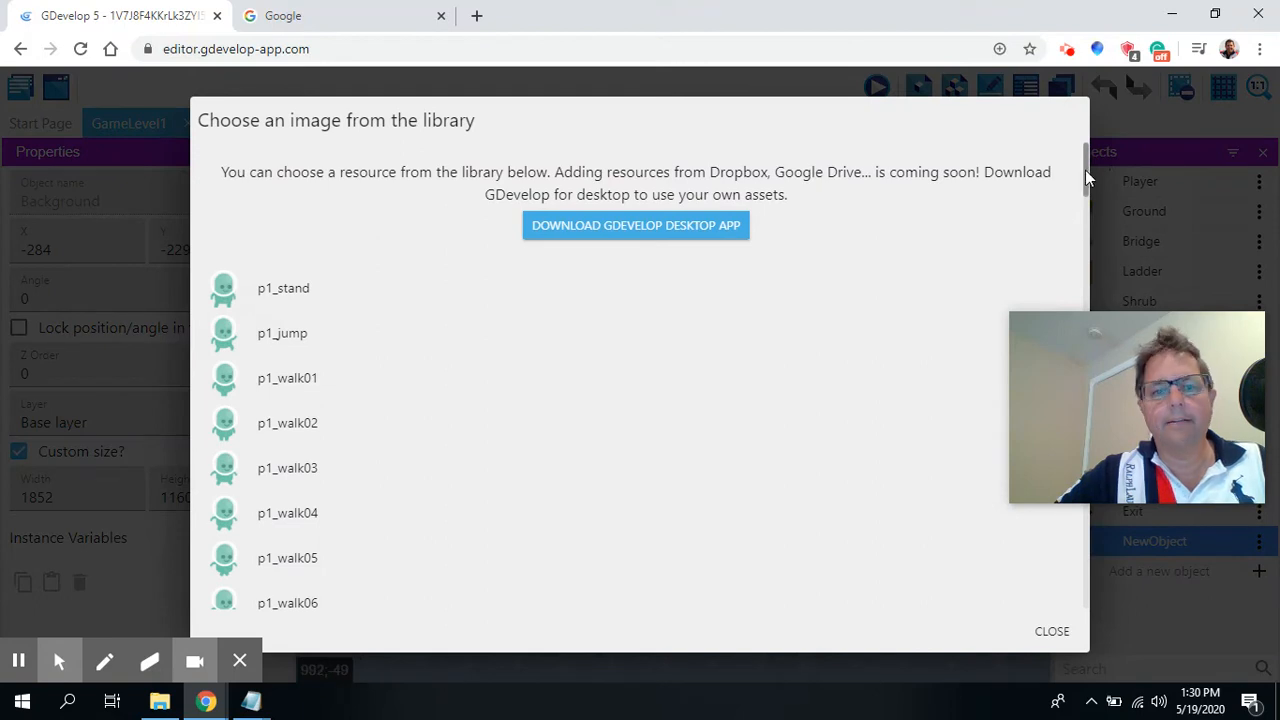
drag(1085, 170, 1092, 338)
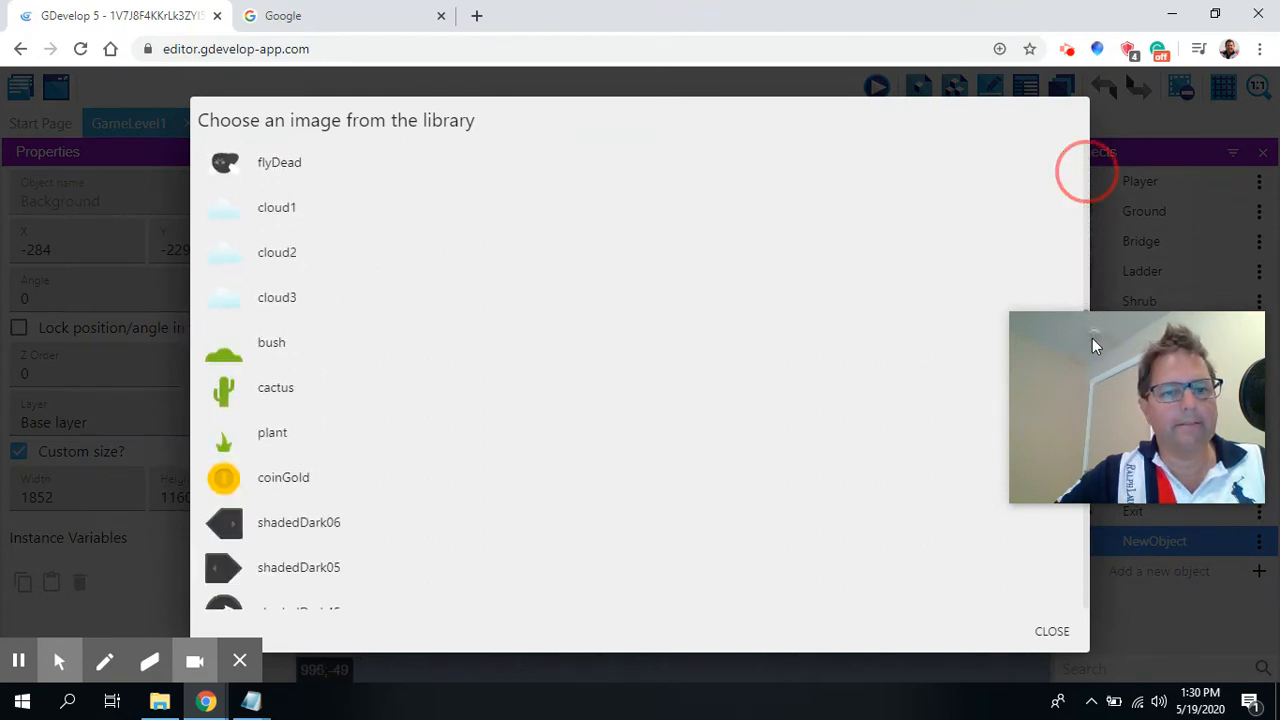
click(270, 388)
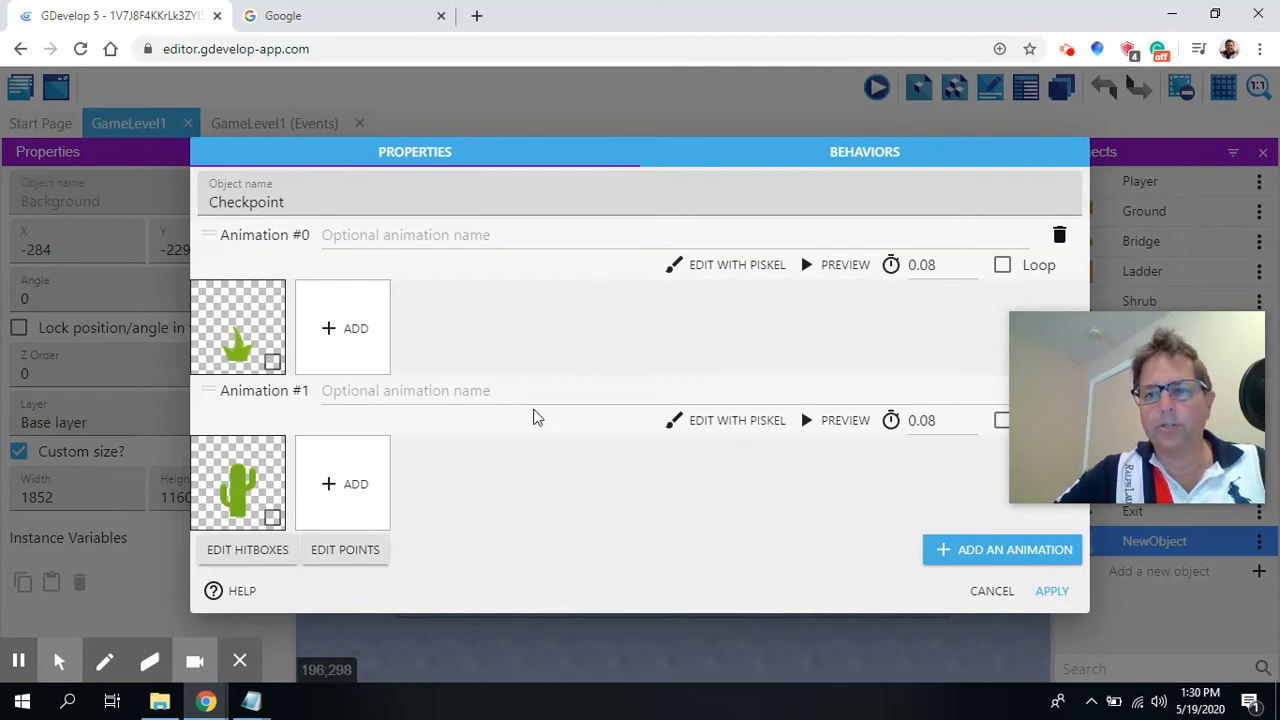
Check the Checkpoint object's behaviors, then apply the object's settings.
click(855, 155)
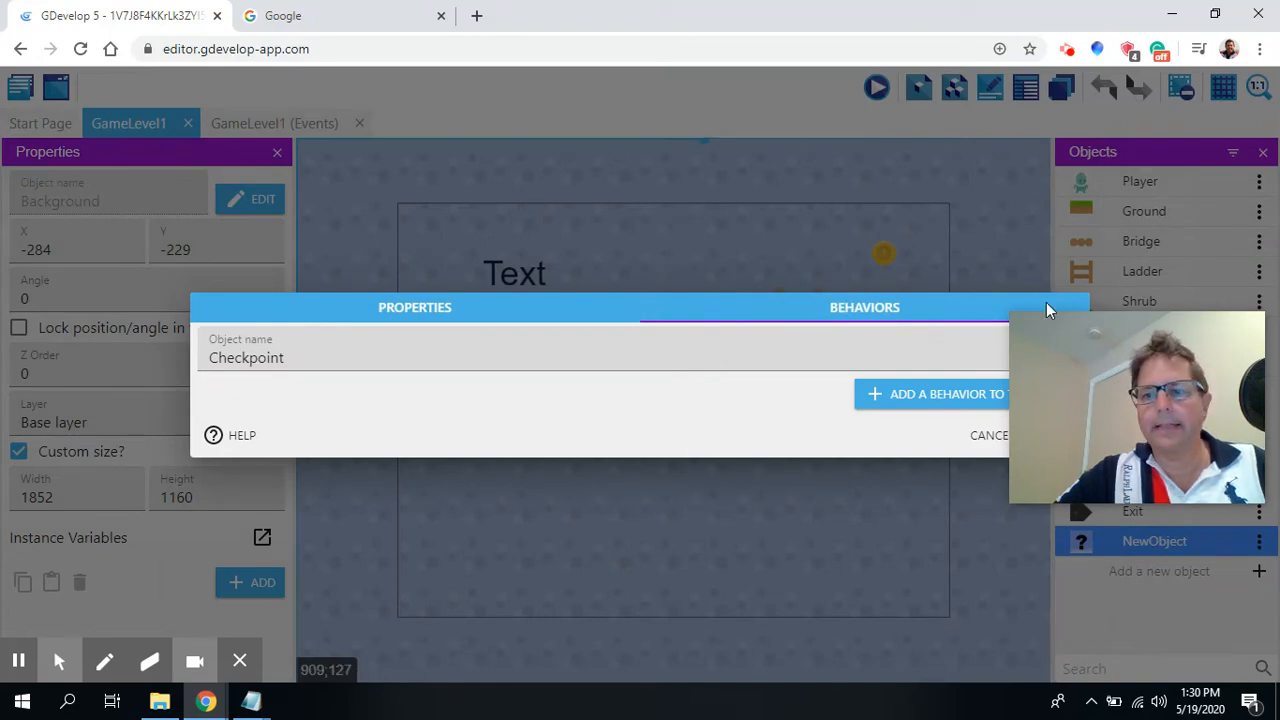
mouse_move(1064, 356)
drag(1093, 326, 1040, 410)
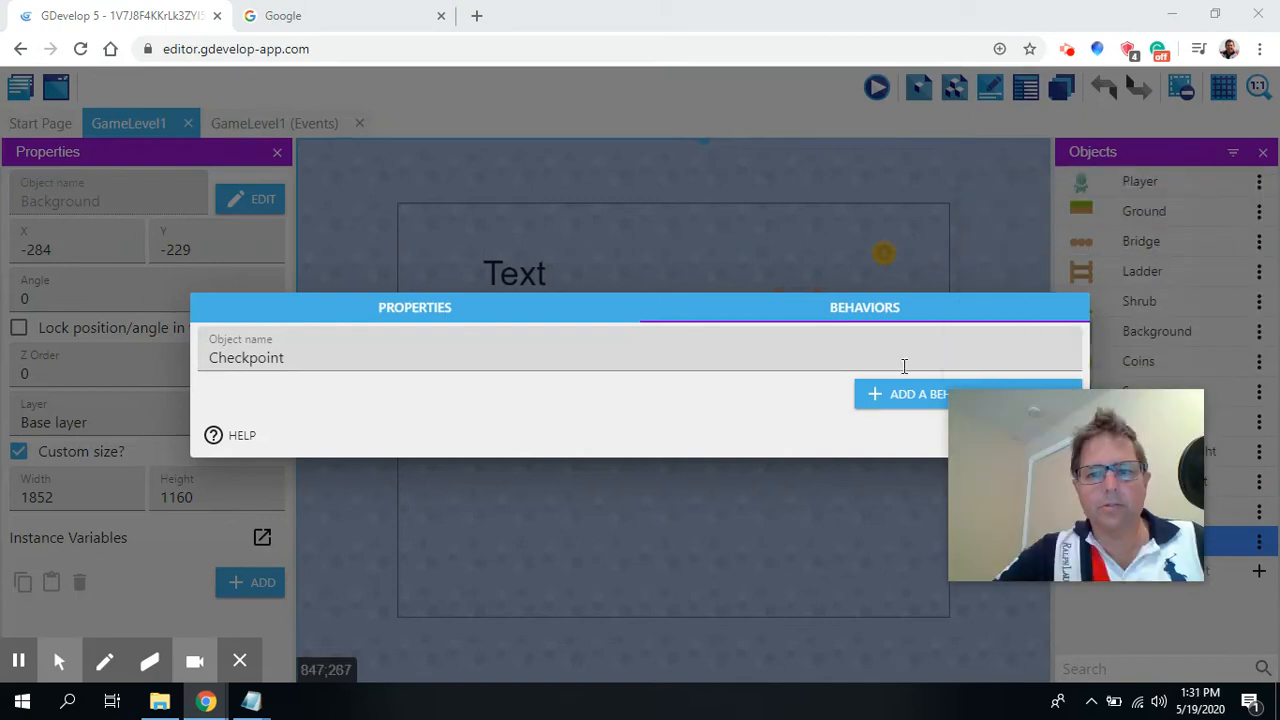
click(430, 310)
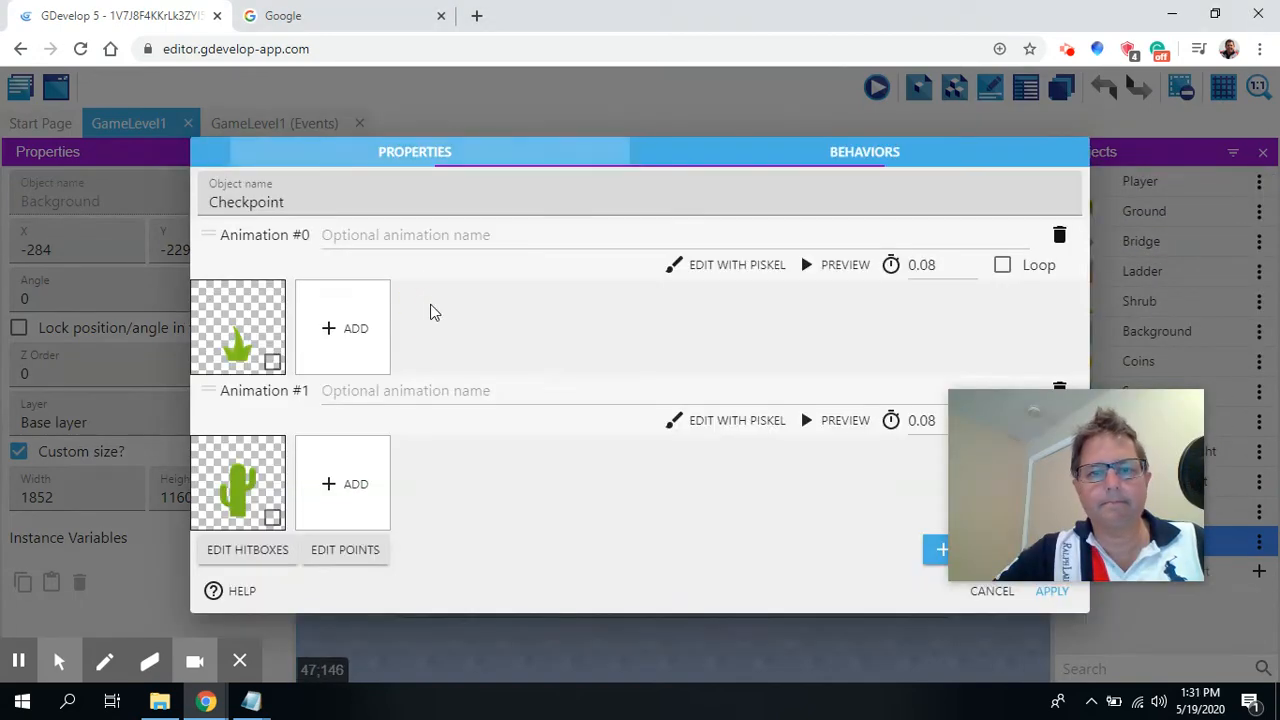
click(1050, 592)
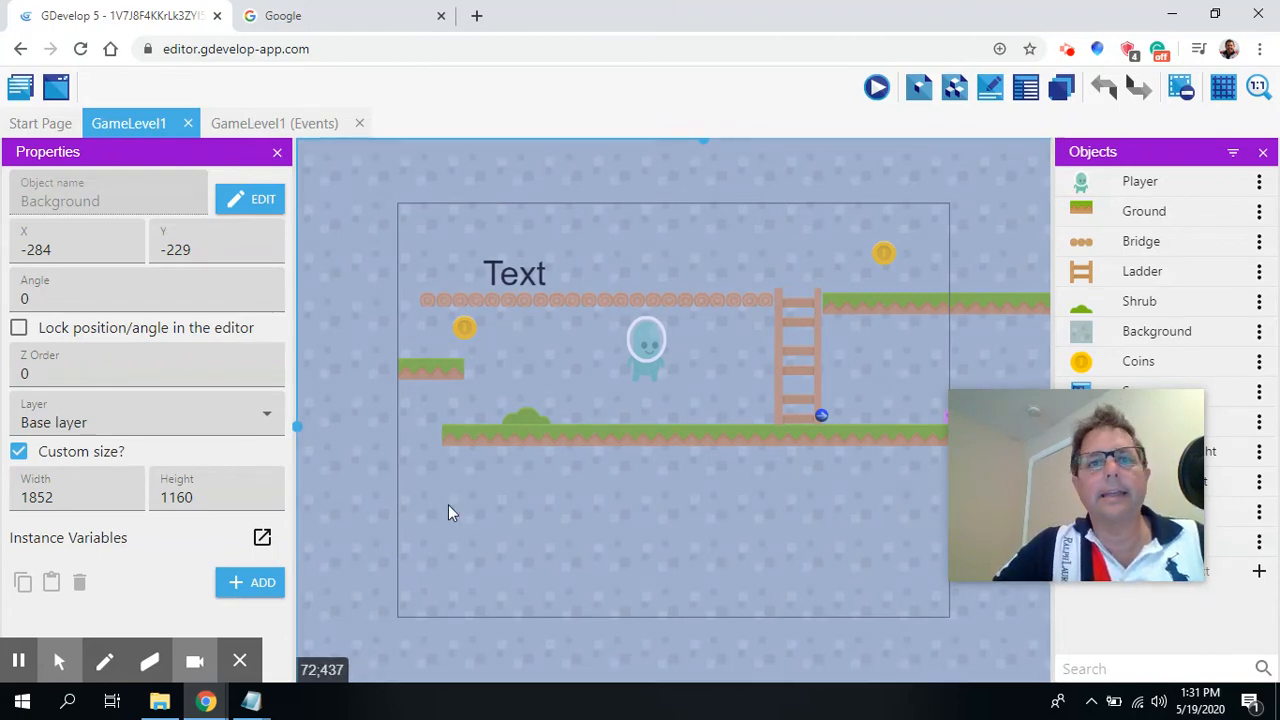
Open the GameLevel1 events and collapse the NextLevel group.
click(273, 133)
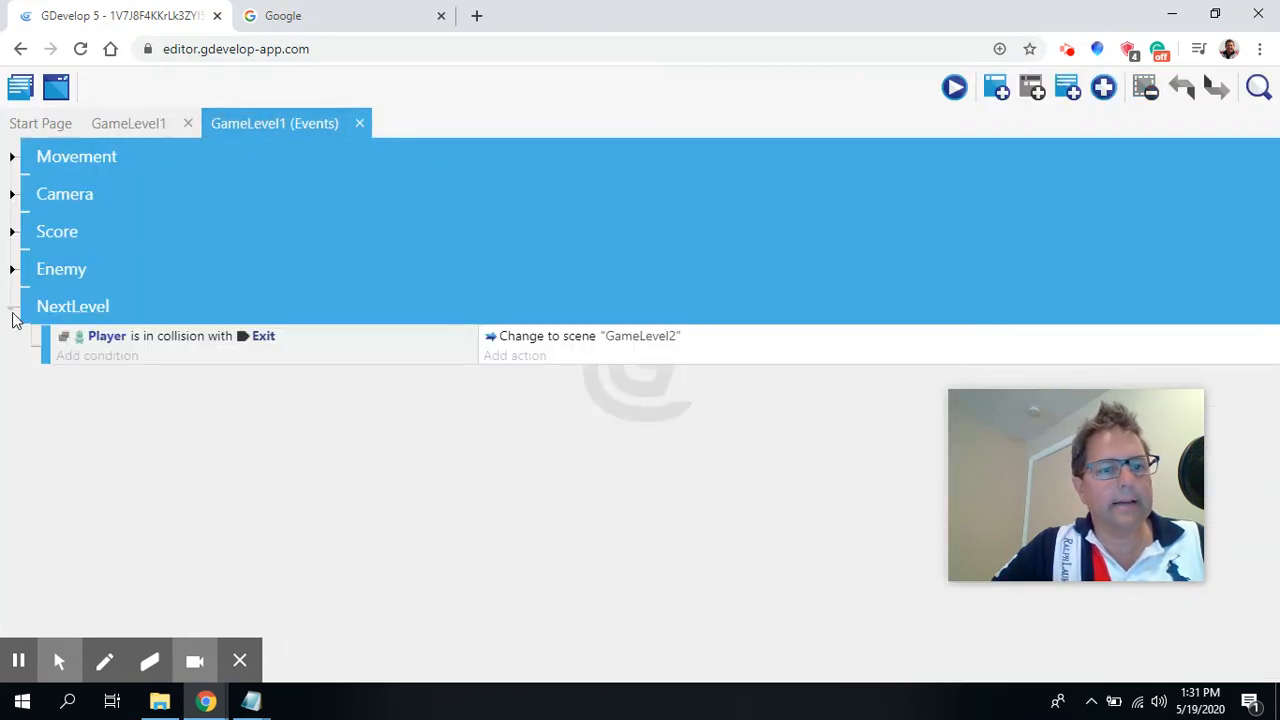
click(12, 309)
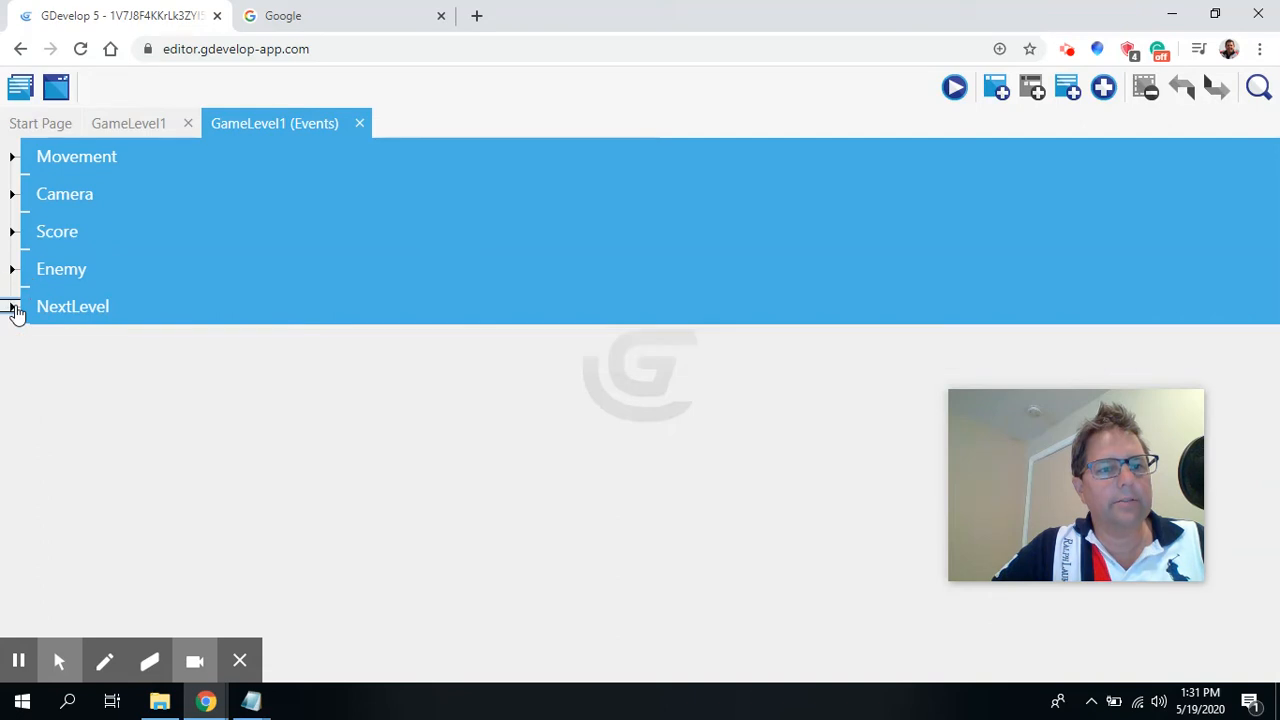
Add a new event group named Checkpoint below the NextLevel group.
click(1101, 90)
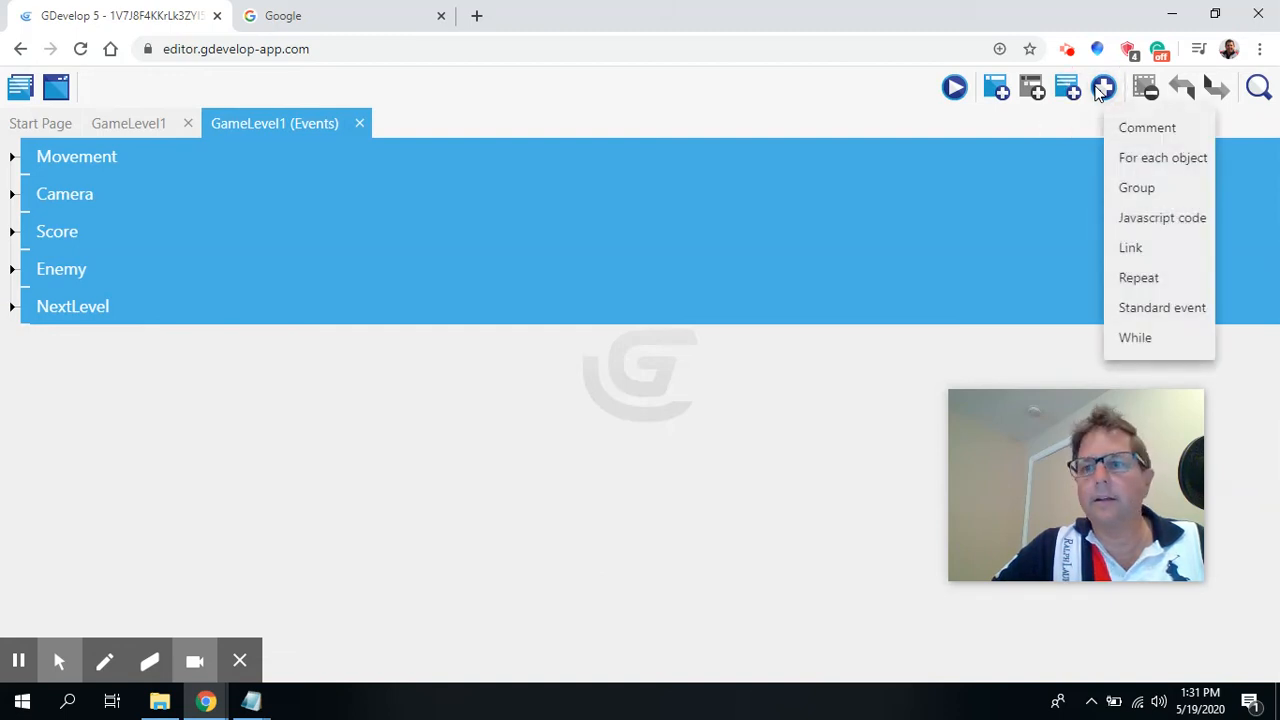
click(1140, 188)
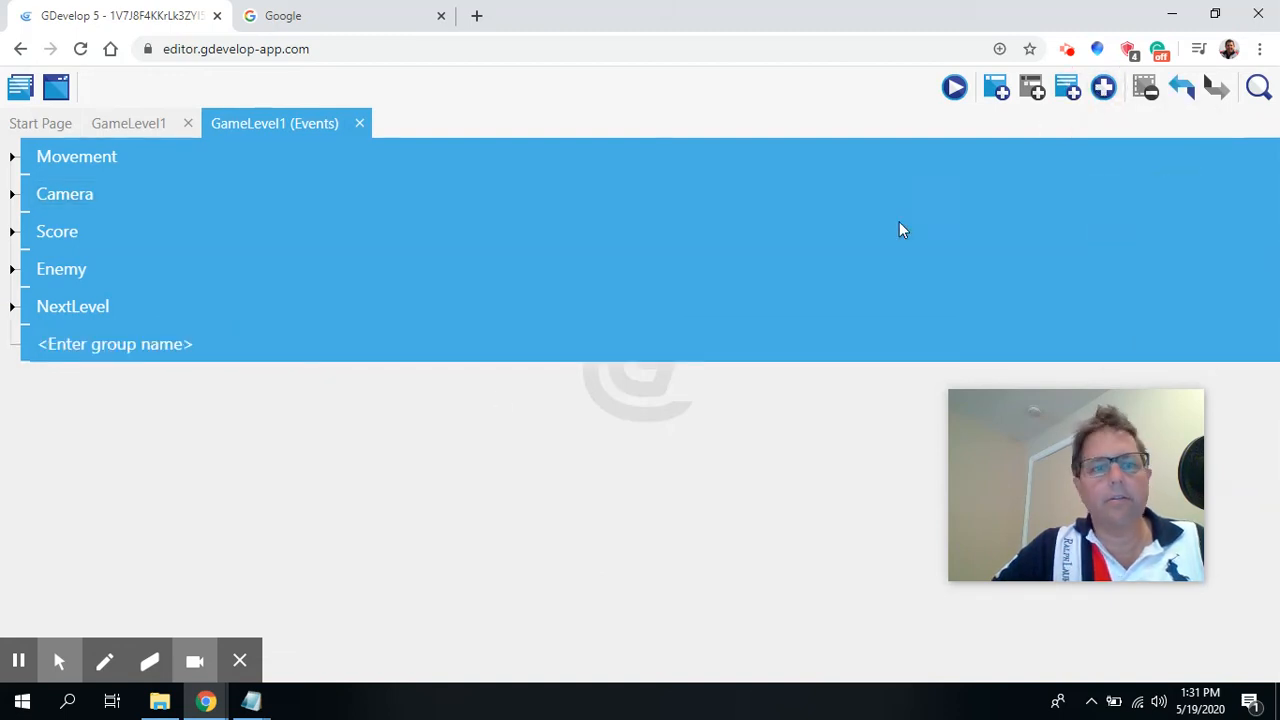
click(128, 338)
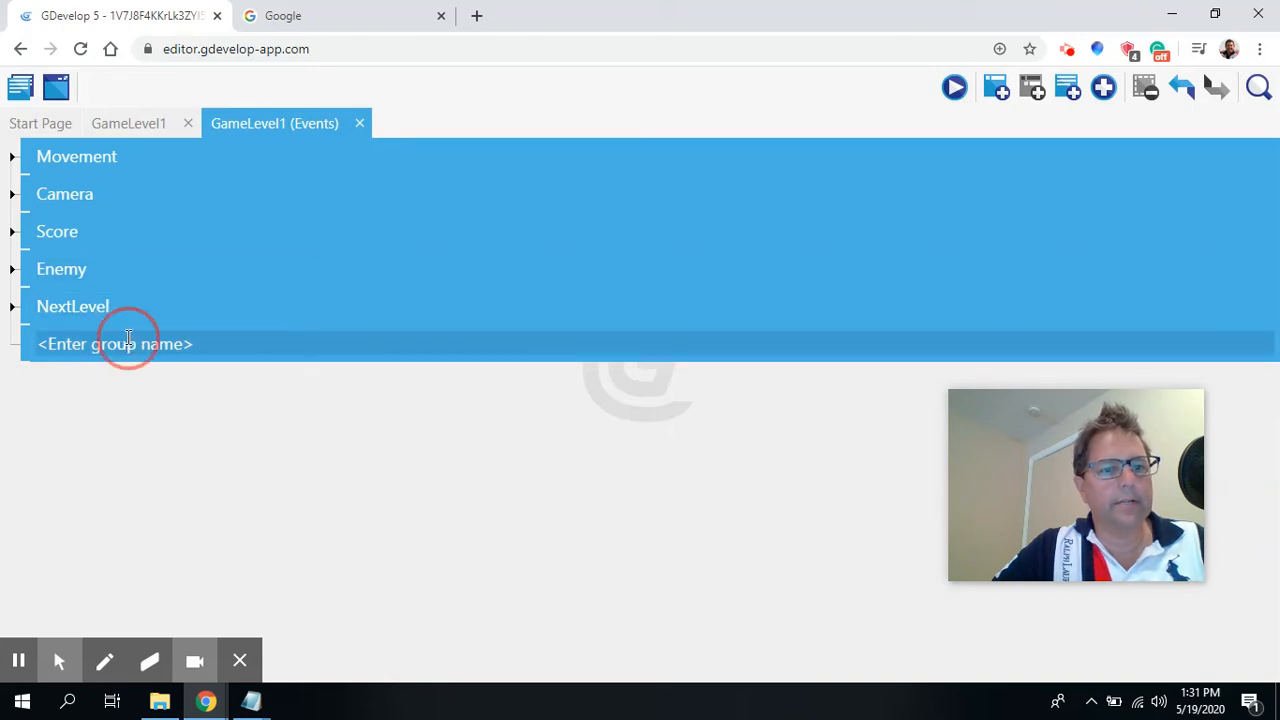
text(Choos)
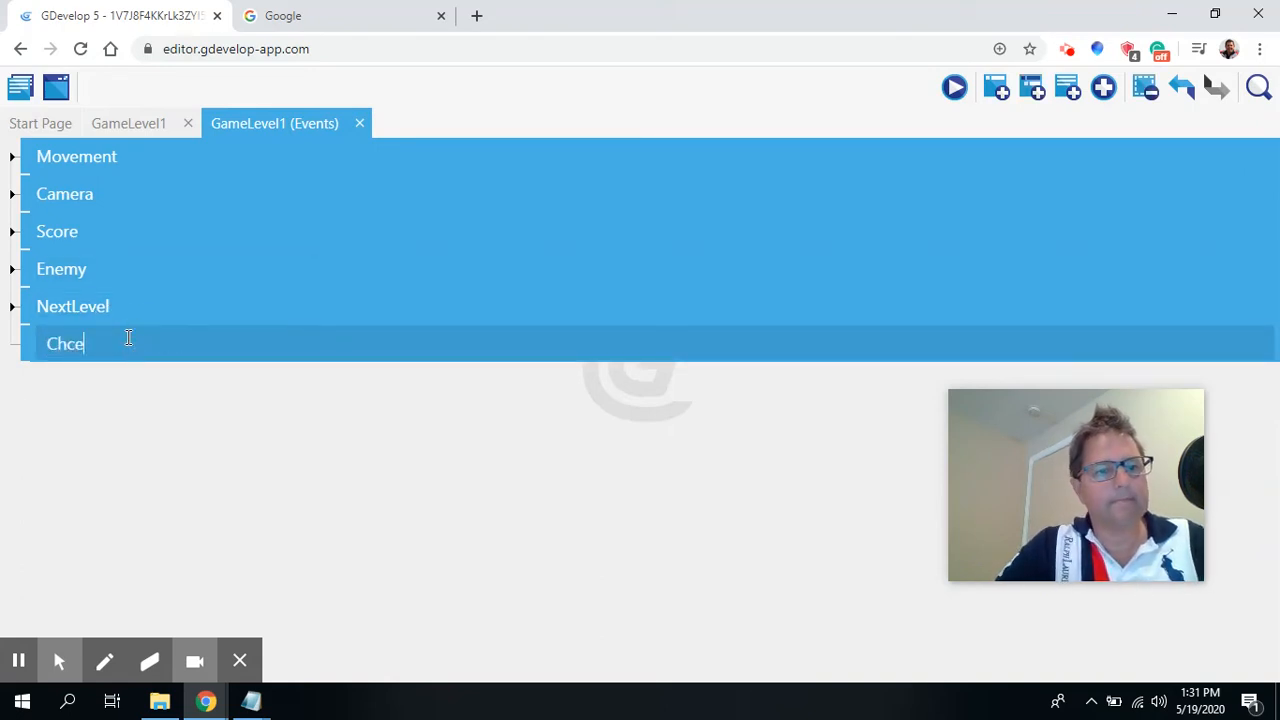
key(BackSpace)
key(BackSpace)
key(BackSpace)
text(eck)
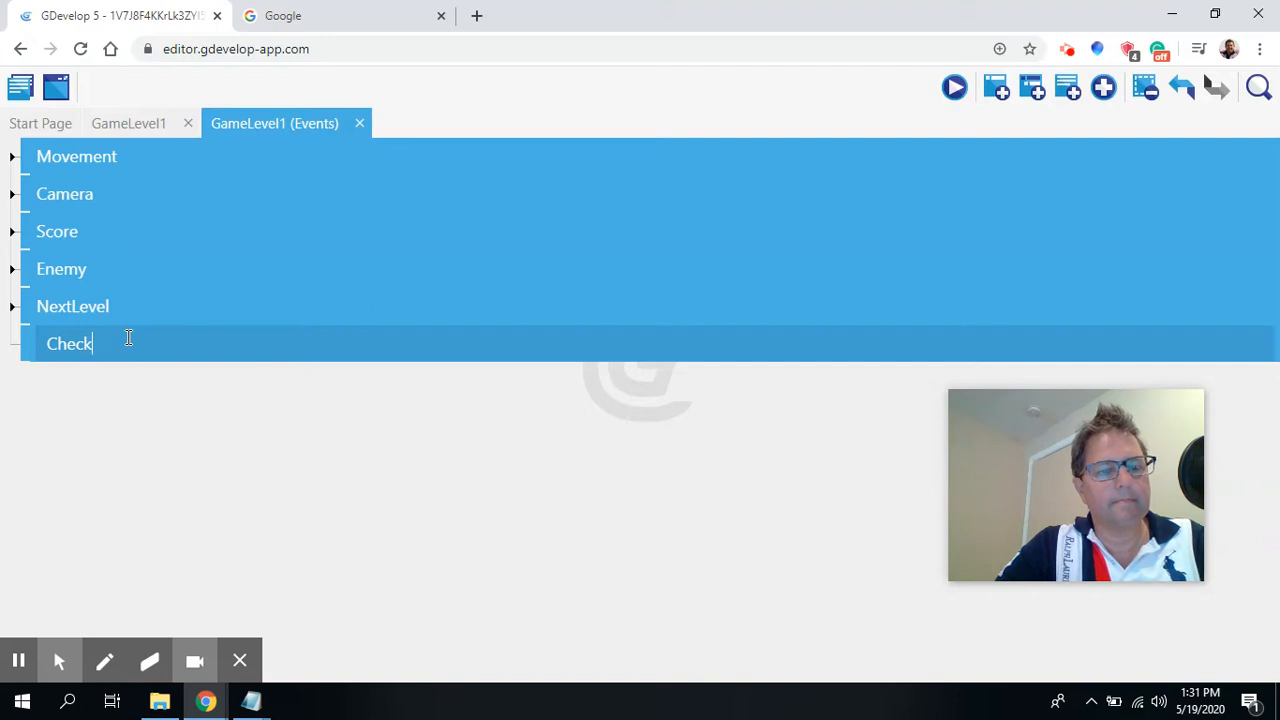
text(Poi)
key(BackSpace)
key(BackSpace)
key(BackSpace)
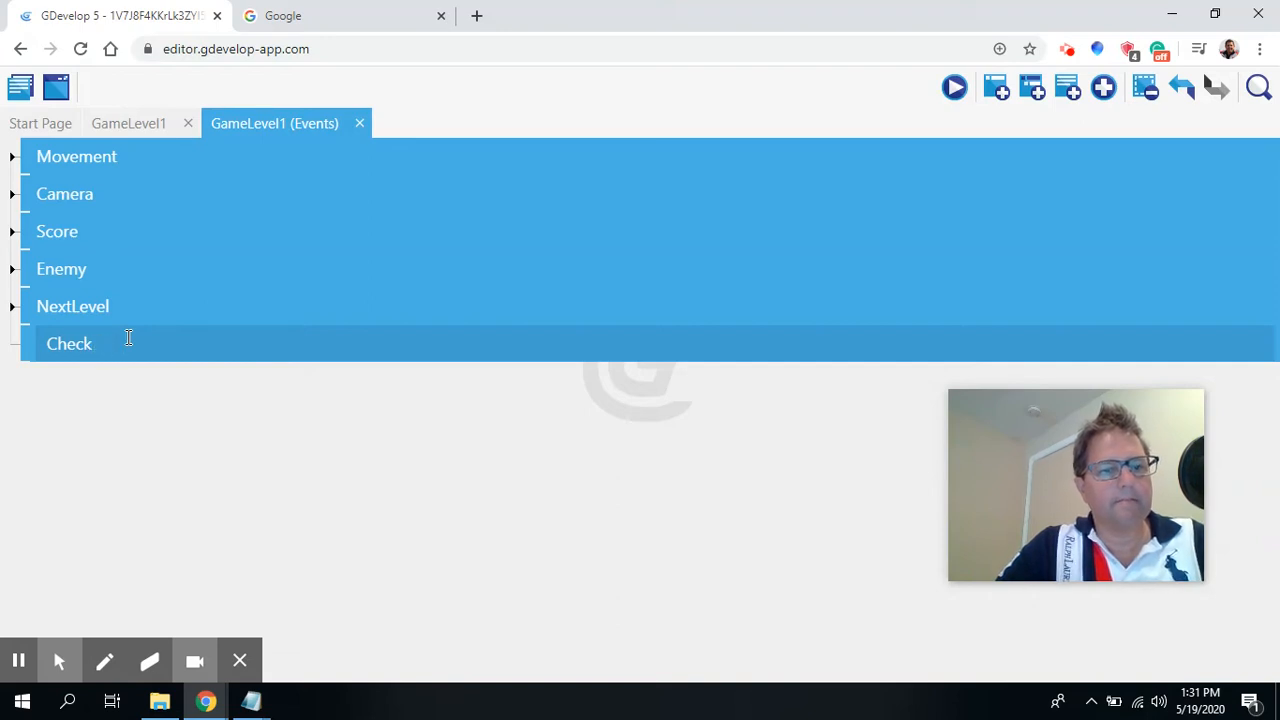
text(point)
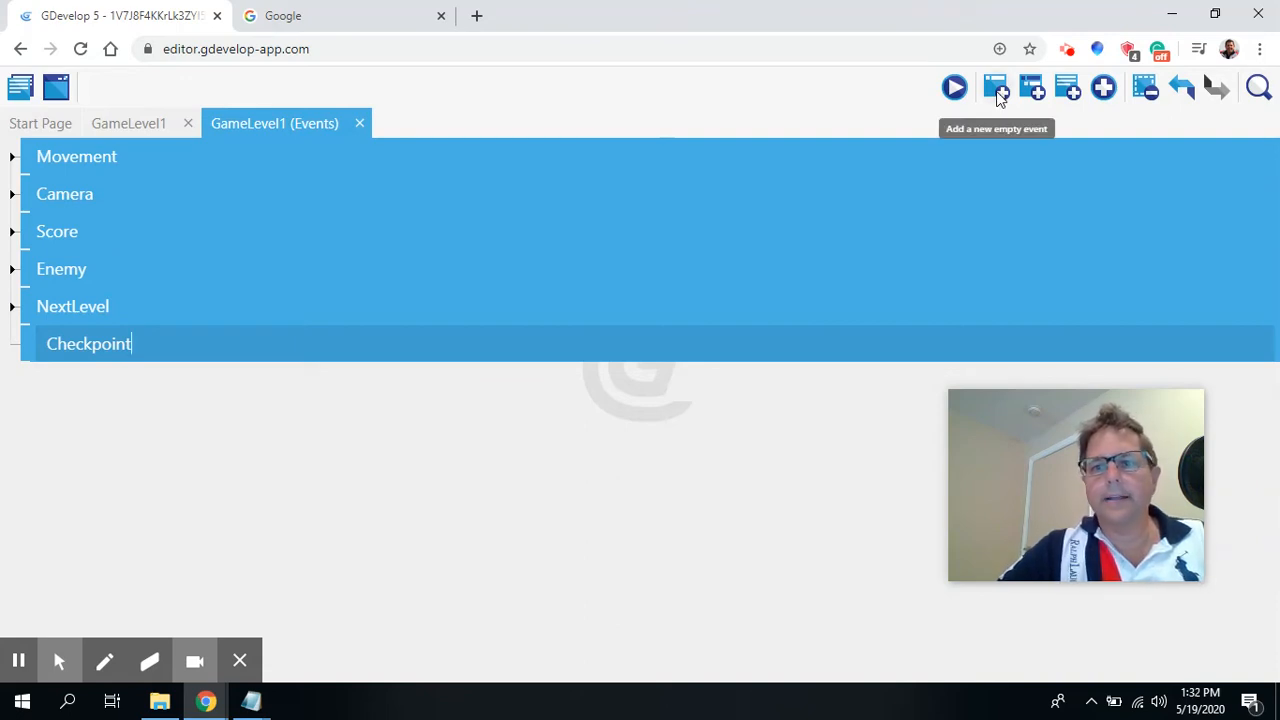
click(667, 387)
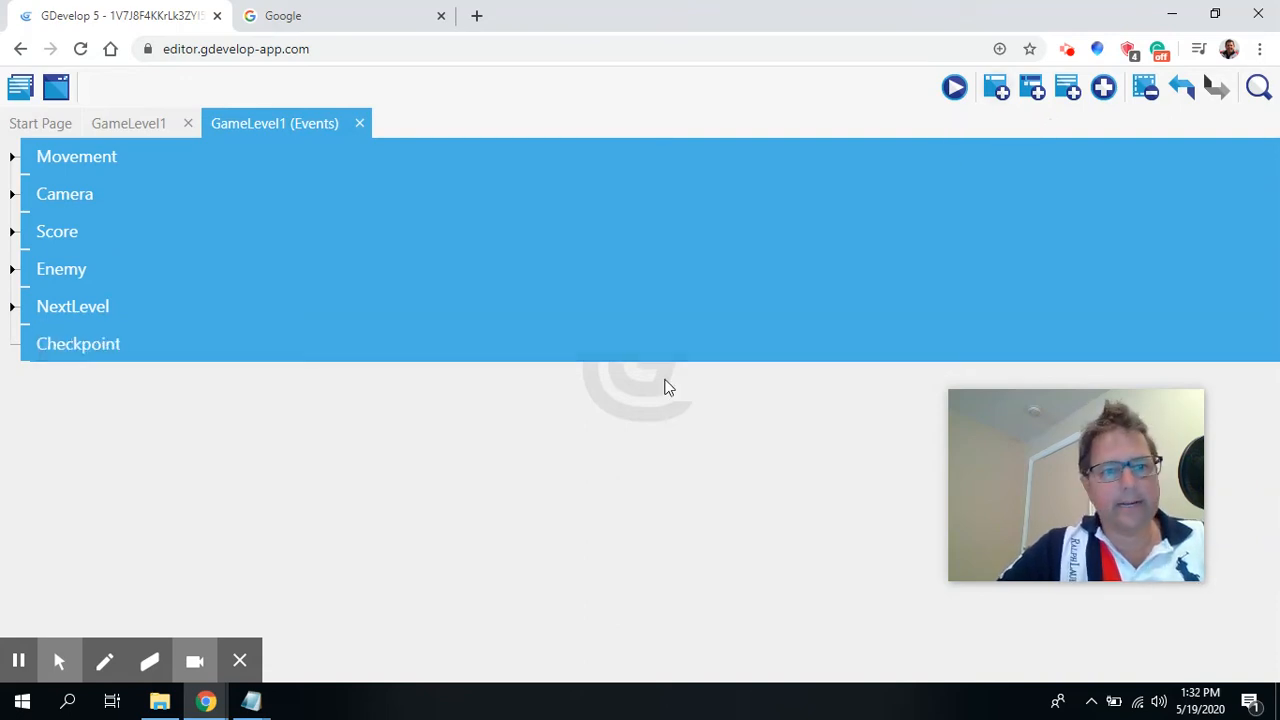
Add an empty event inside the Checkpoint group with a Collision condition between Player and Checkpoint.
click(996, 95)
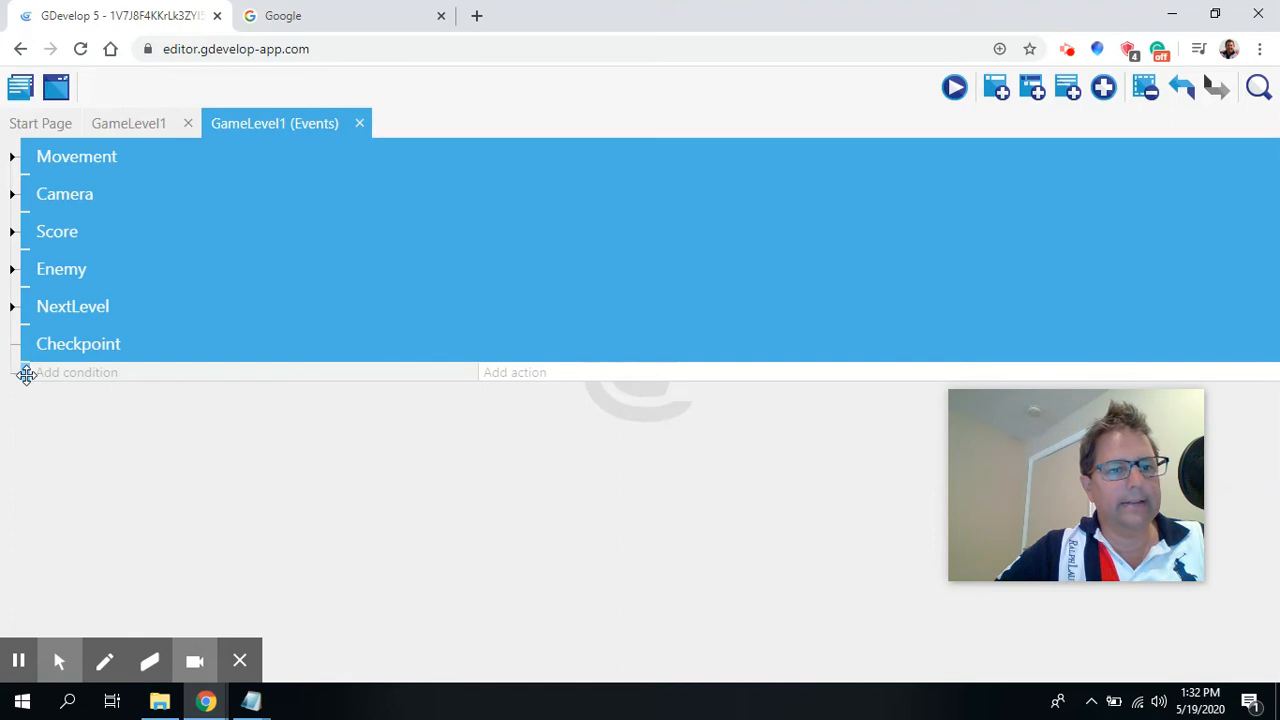
drag(23, 374, 52, 374)
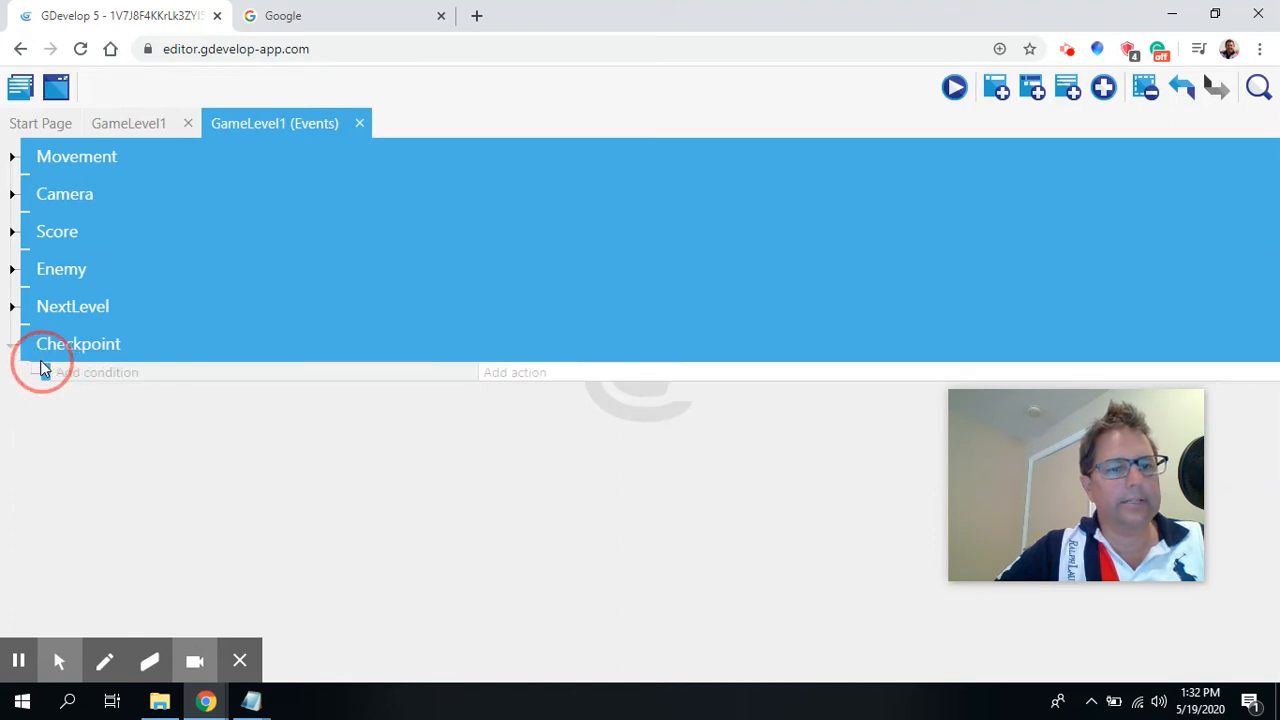
click(100, 376)
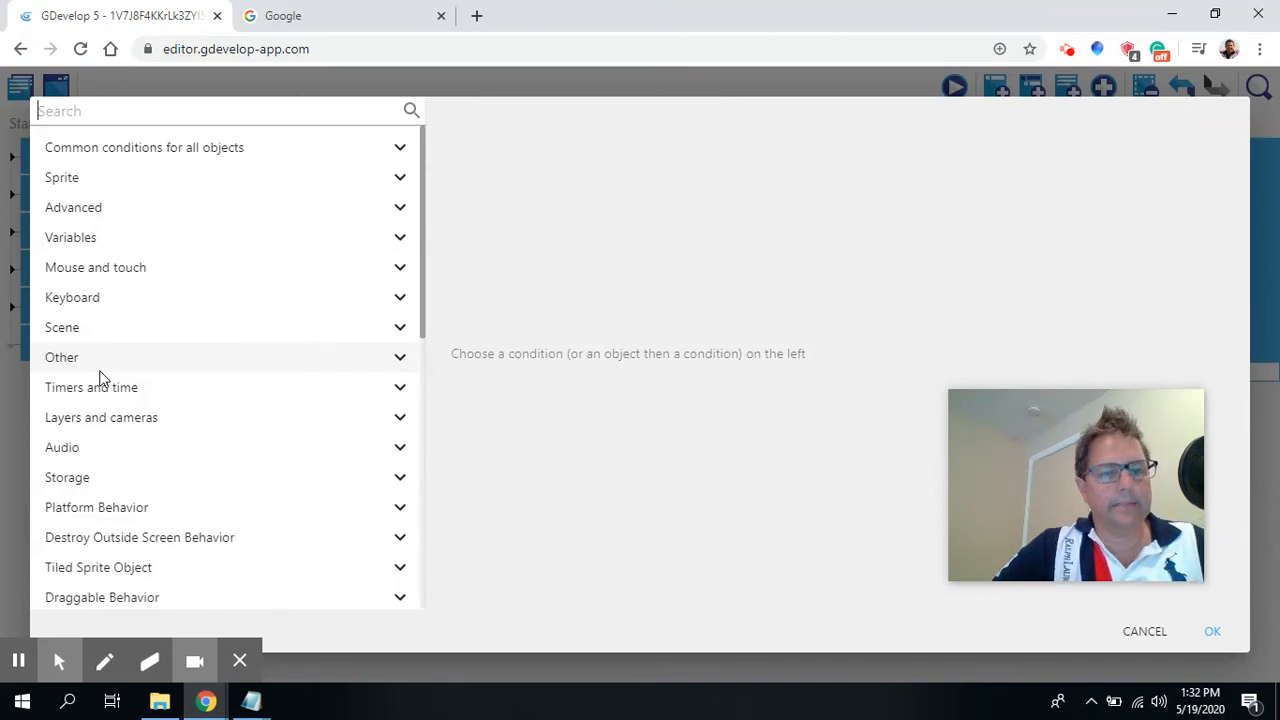
text(col)
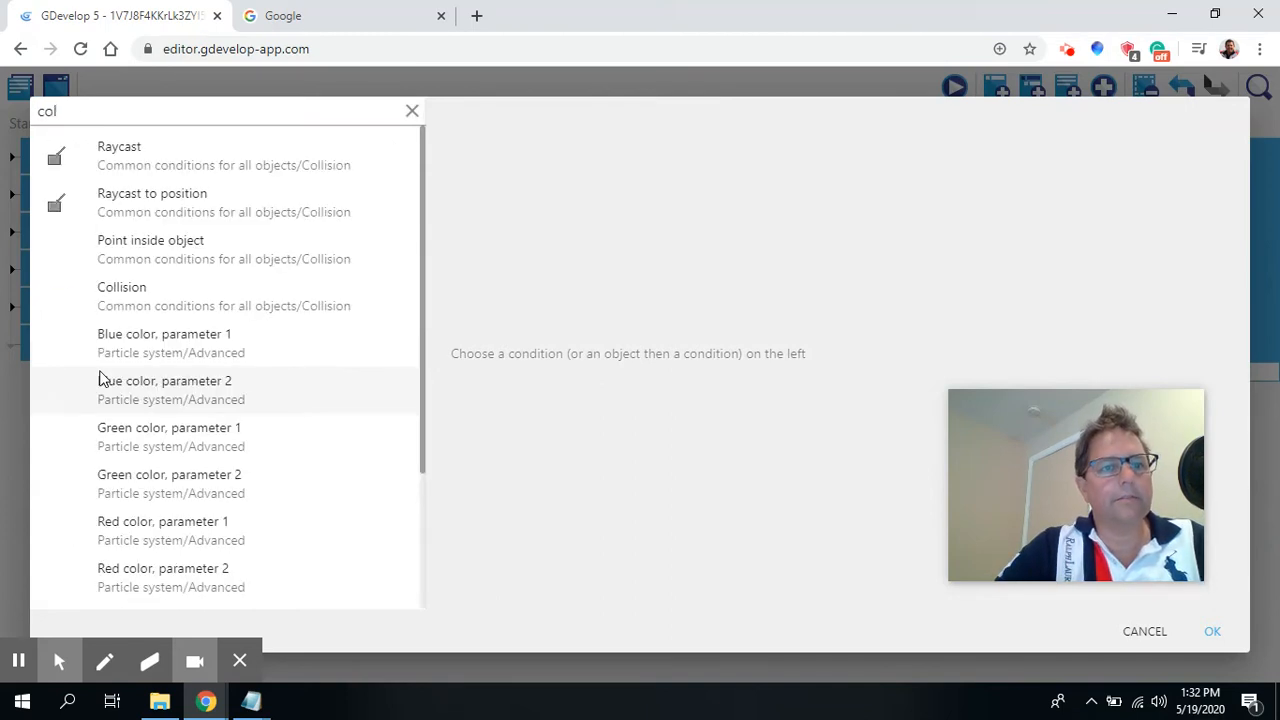
text(li)
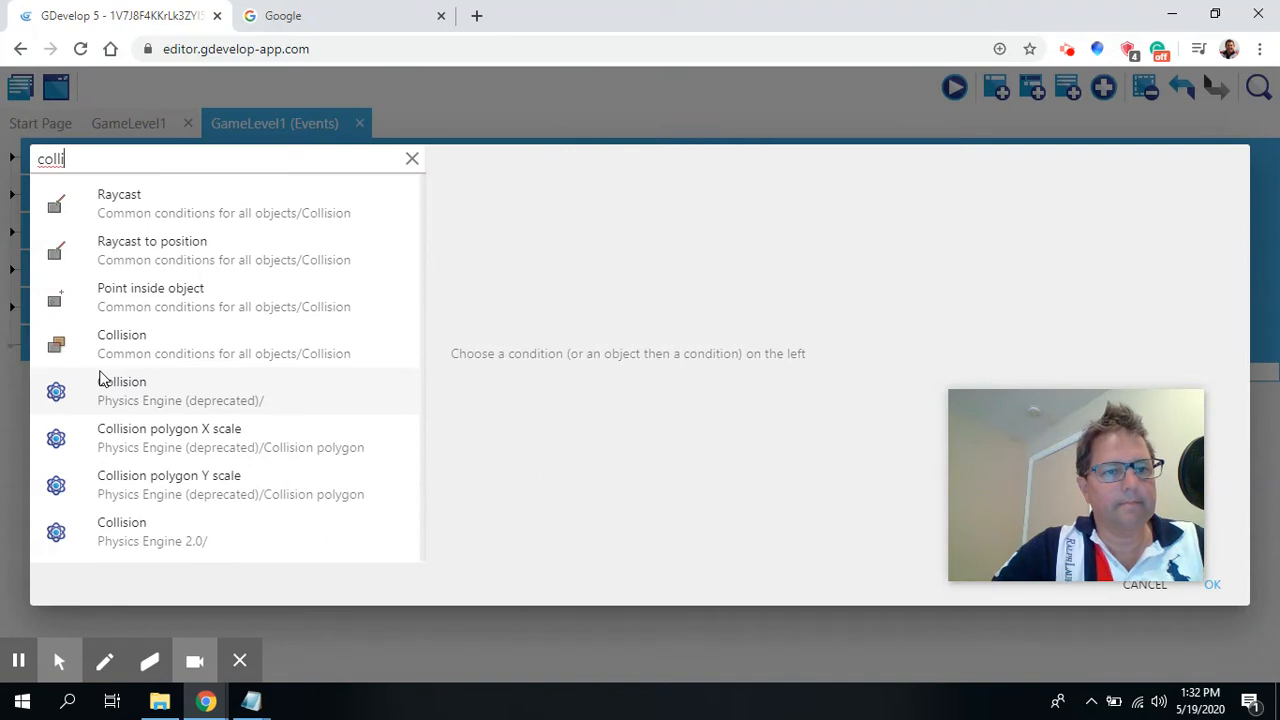
click(161, 350)
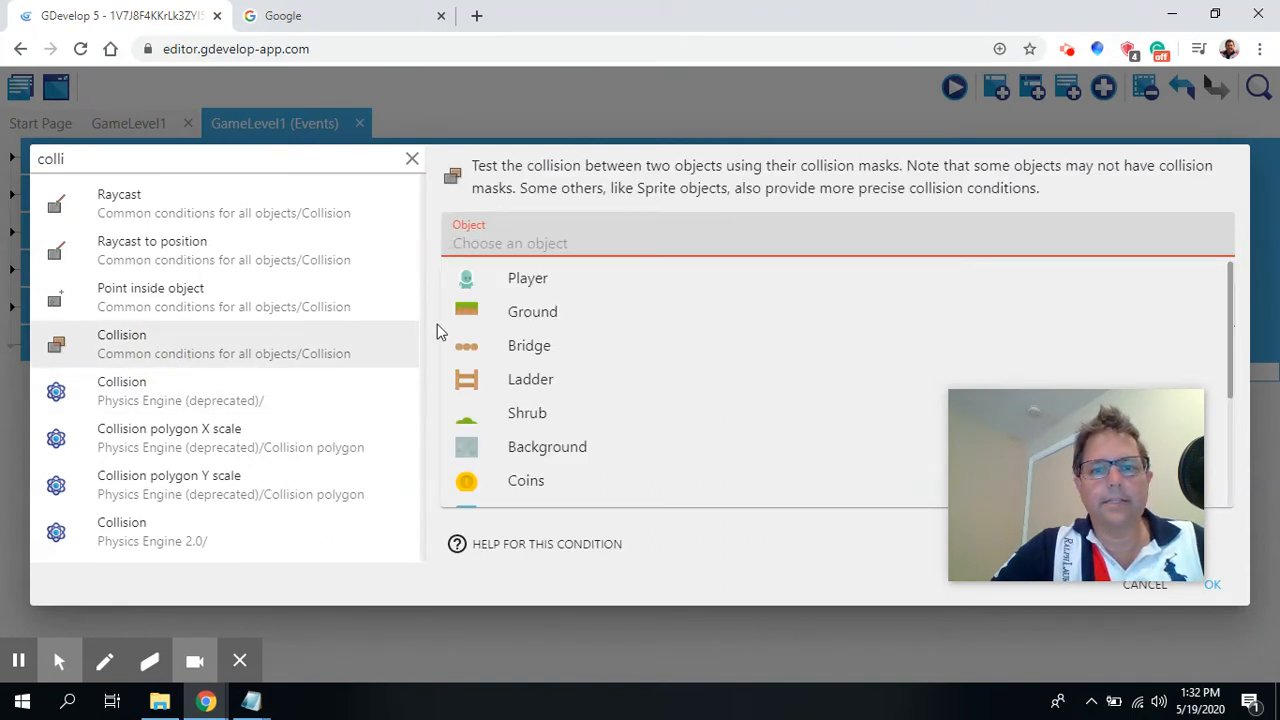
click(518, 279)
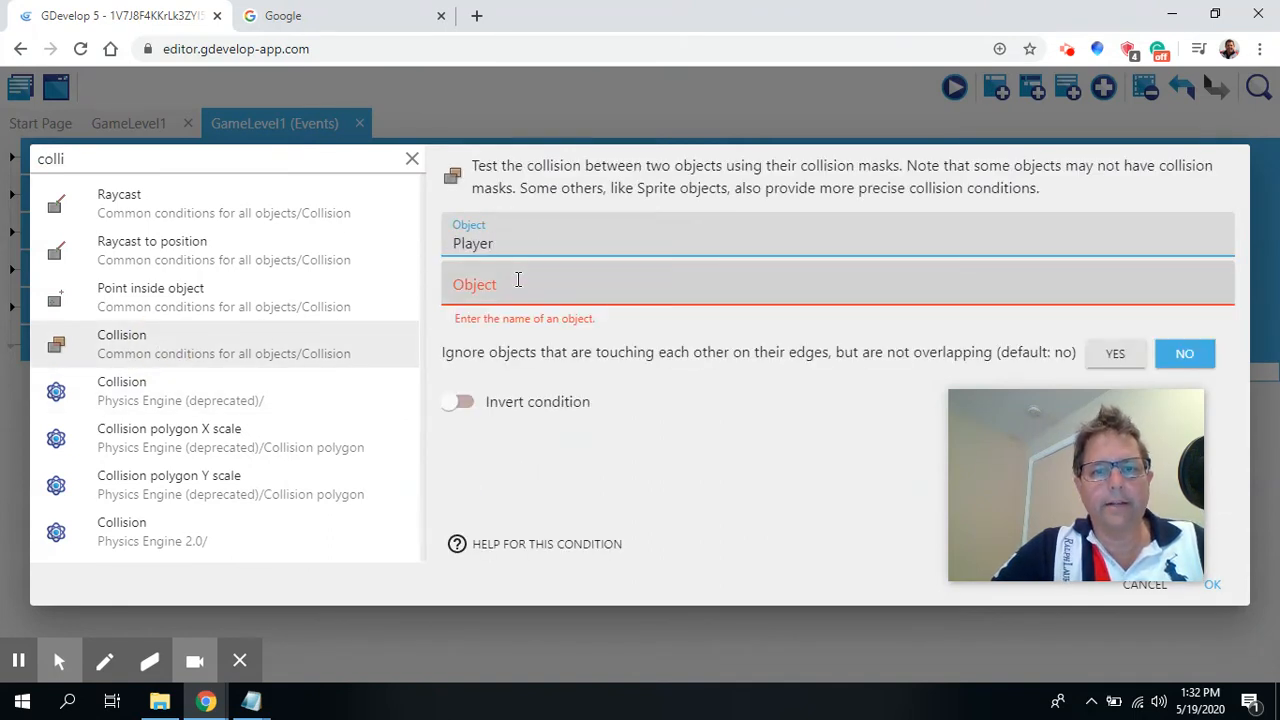
click(518, 281)
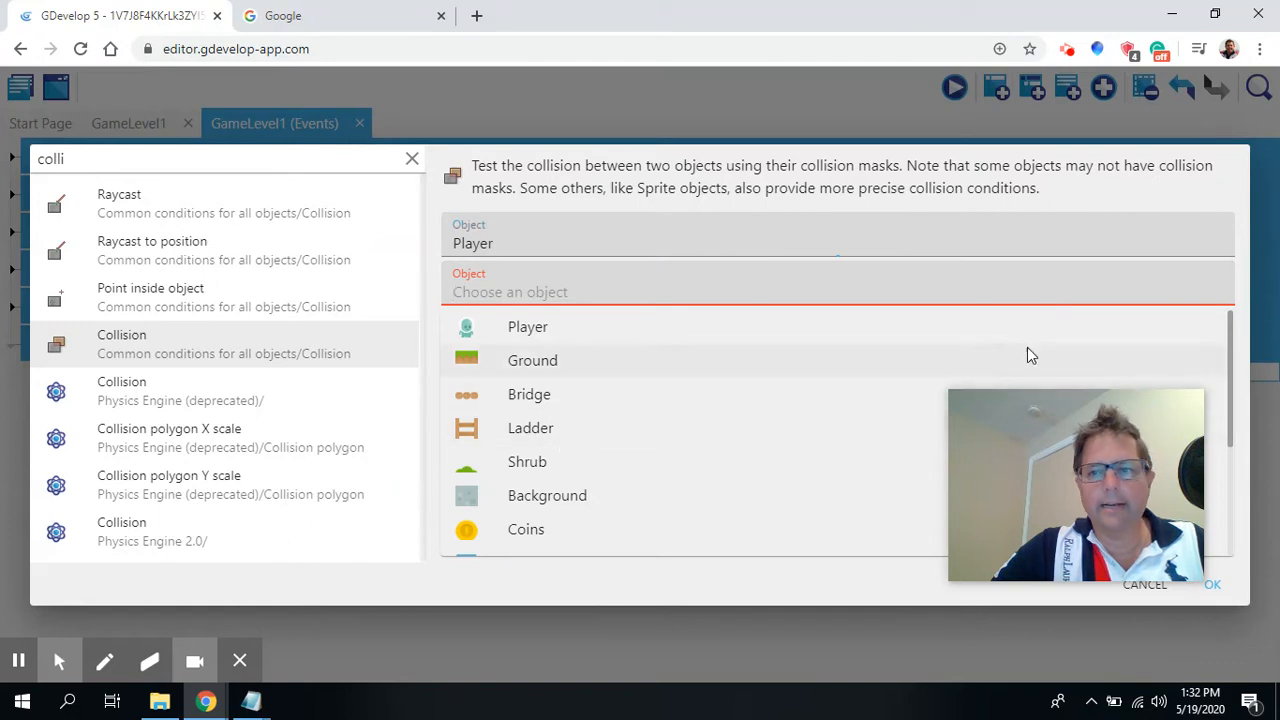
scroll(1230, 354, down, 3)
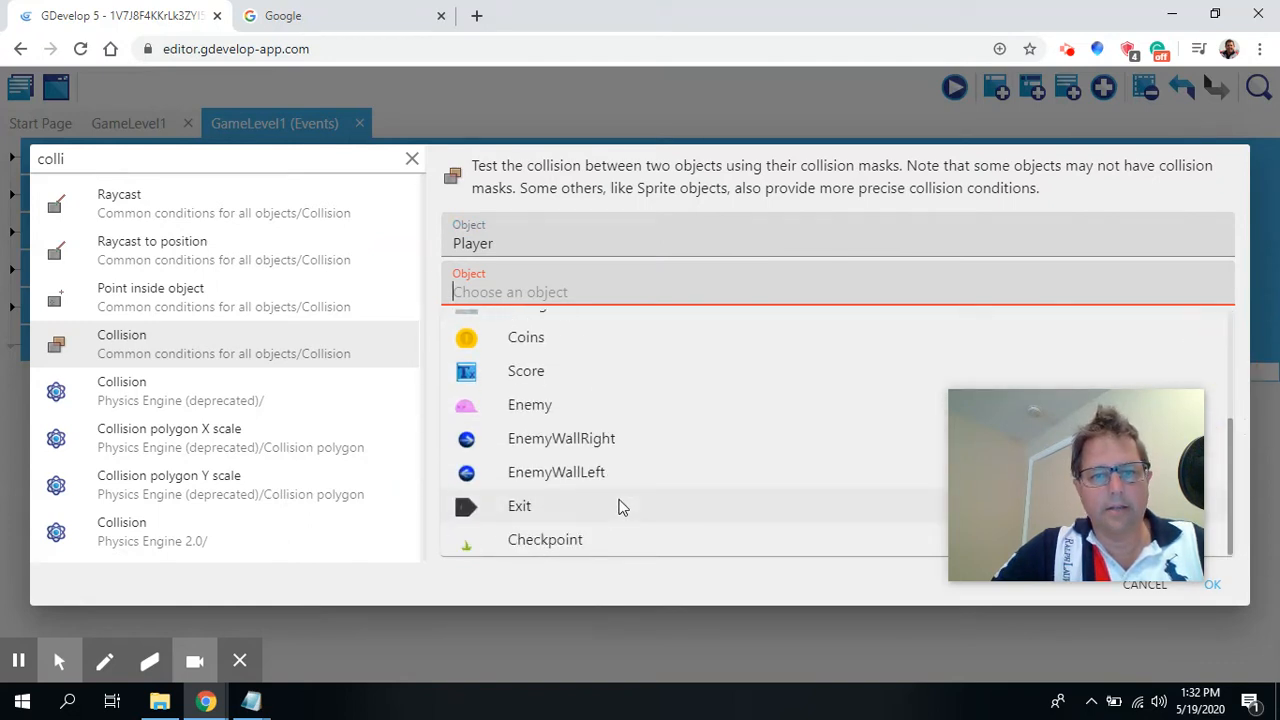
click(553, 536)
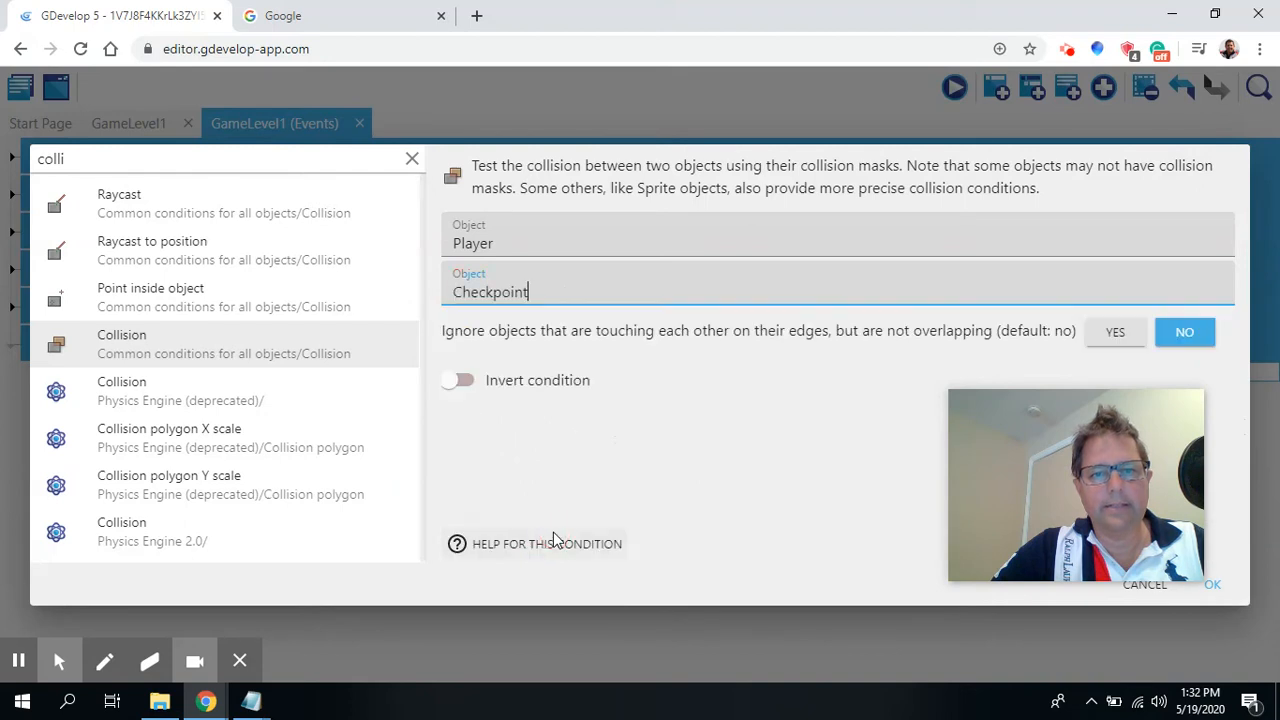
click(1212, 584)
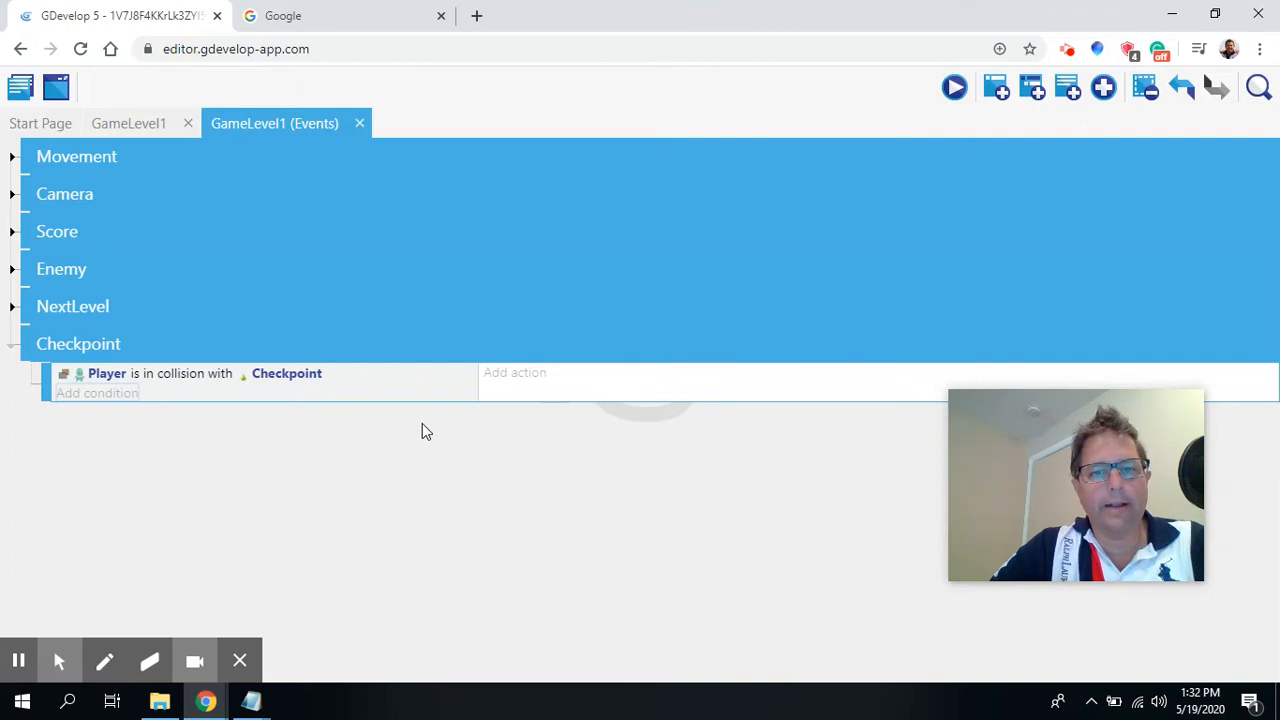
Add an action setting the scene variable CheckpointX to Checkpoint.X() in the collision event.
click(520, 372)
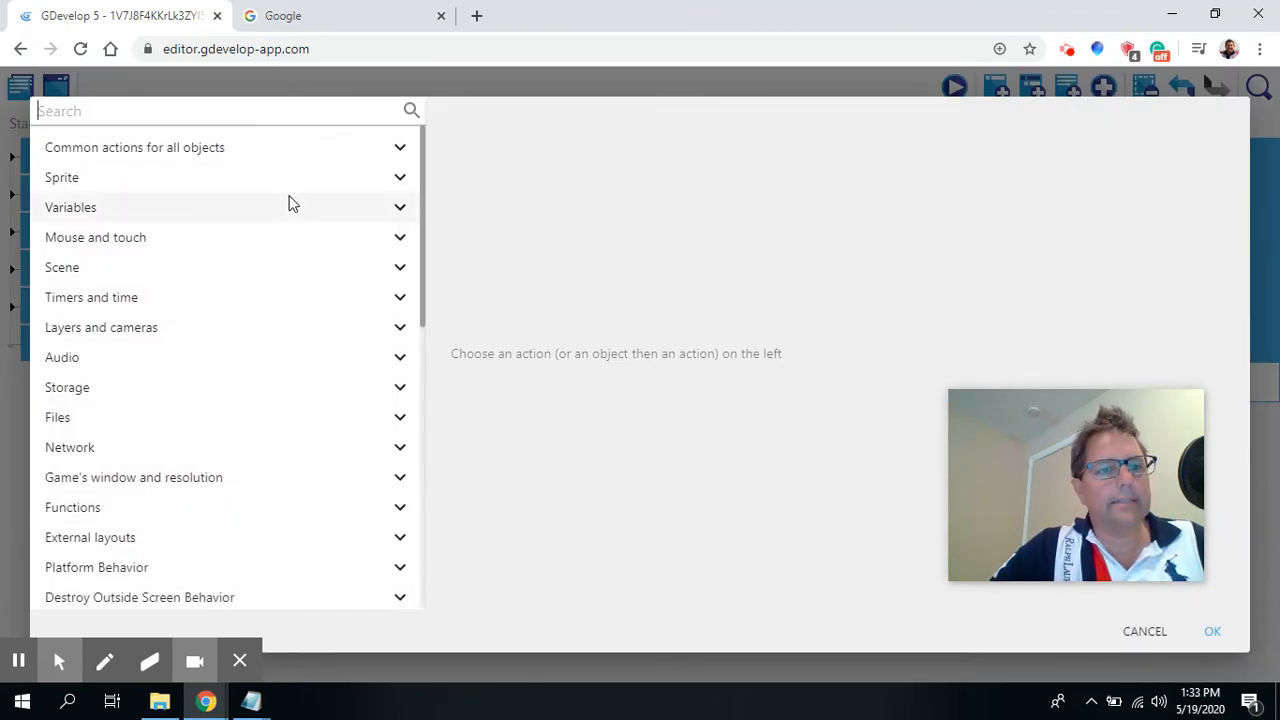
click(74, 209)
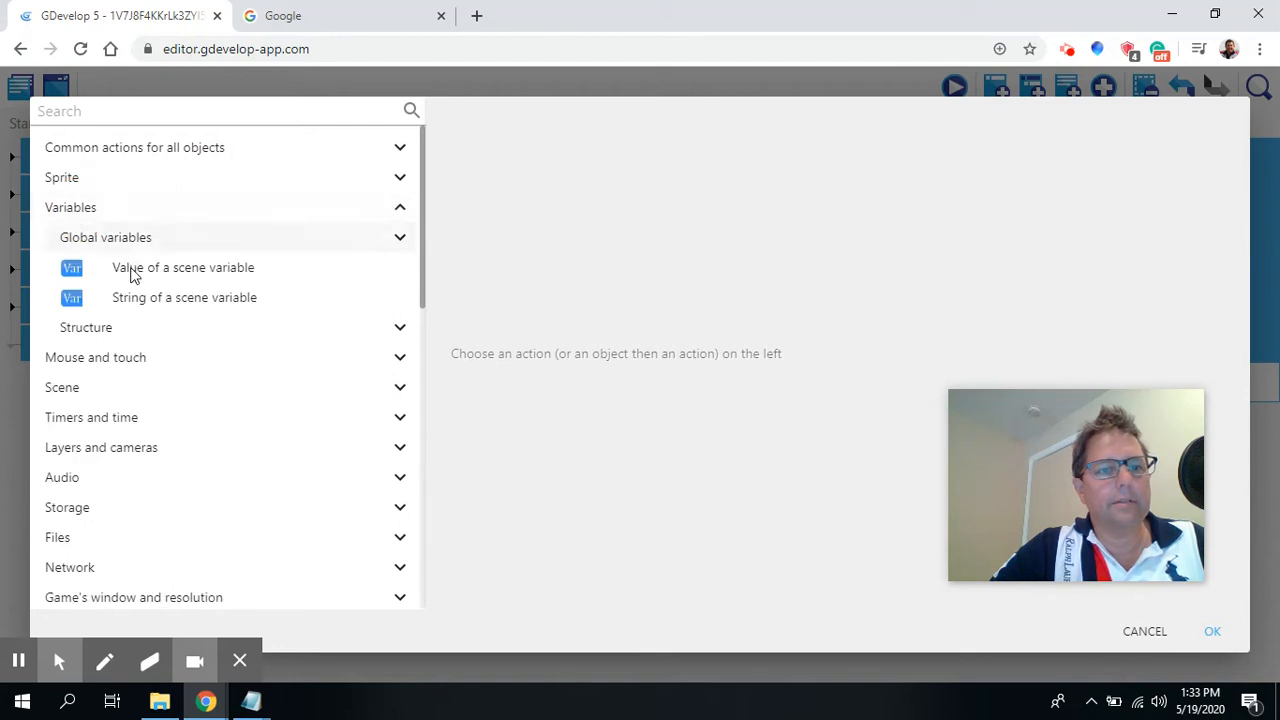
click(225, 272)
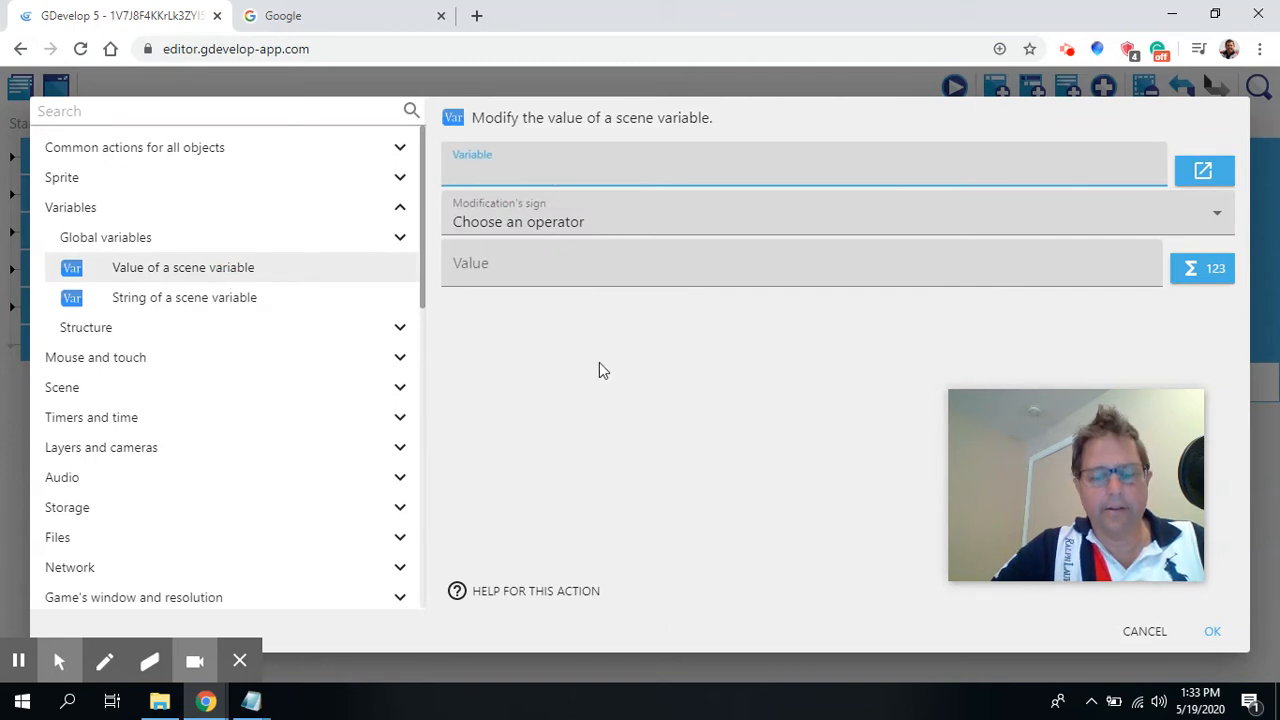
text(CheckpointX)
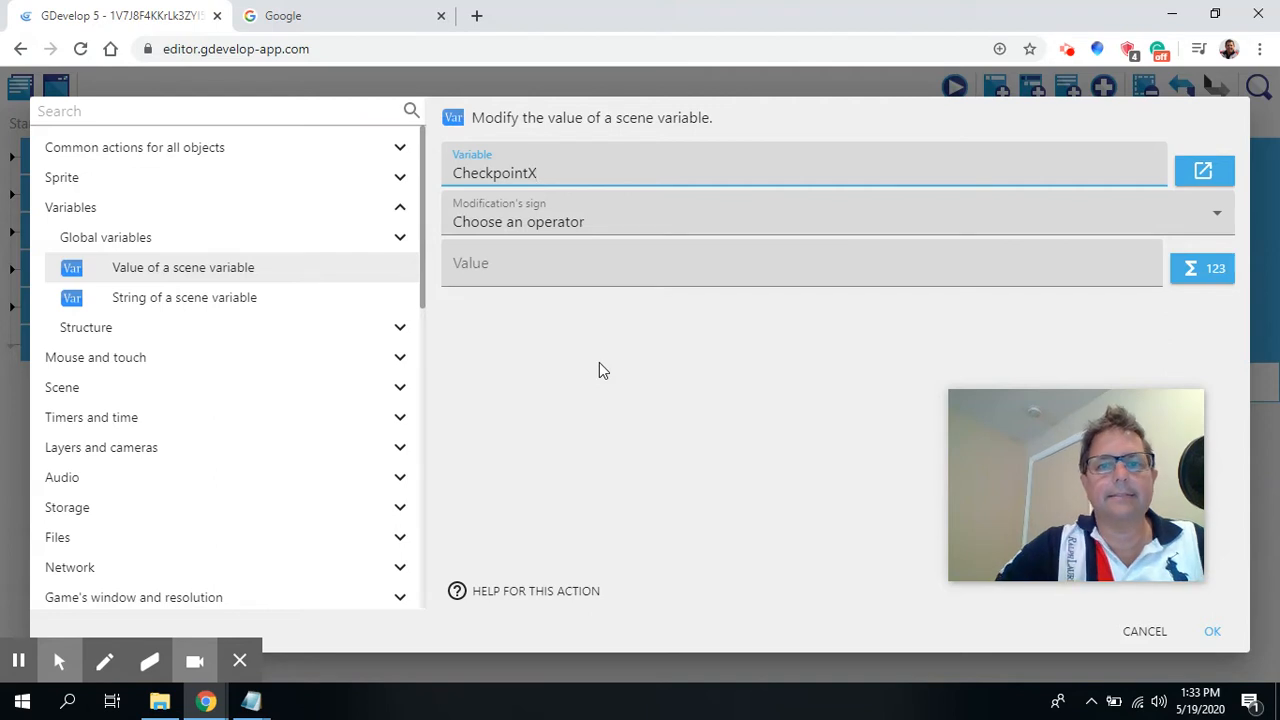
click(680, 224)
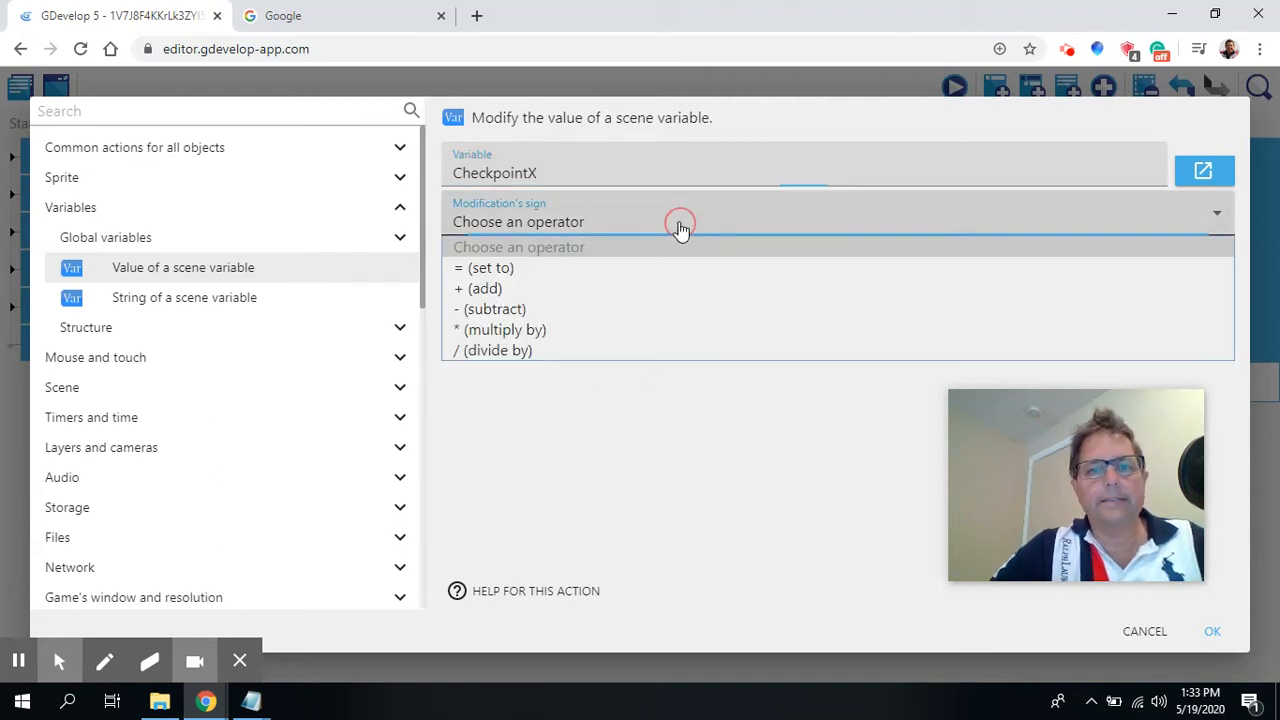
click(491, 267)
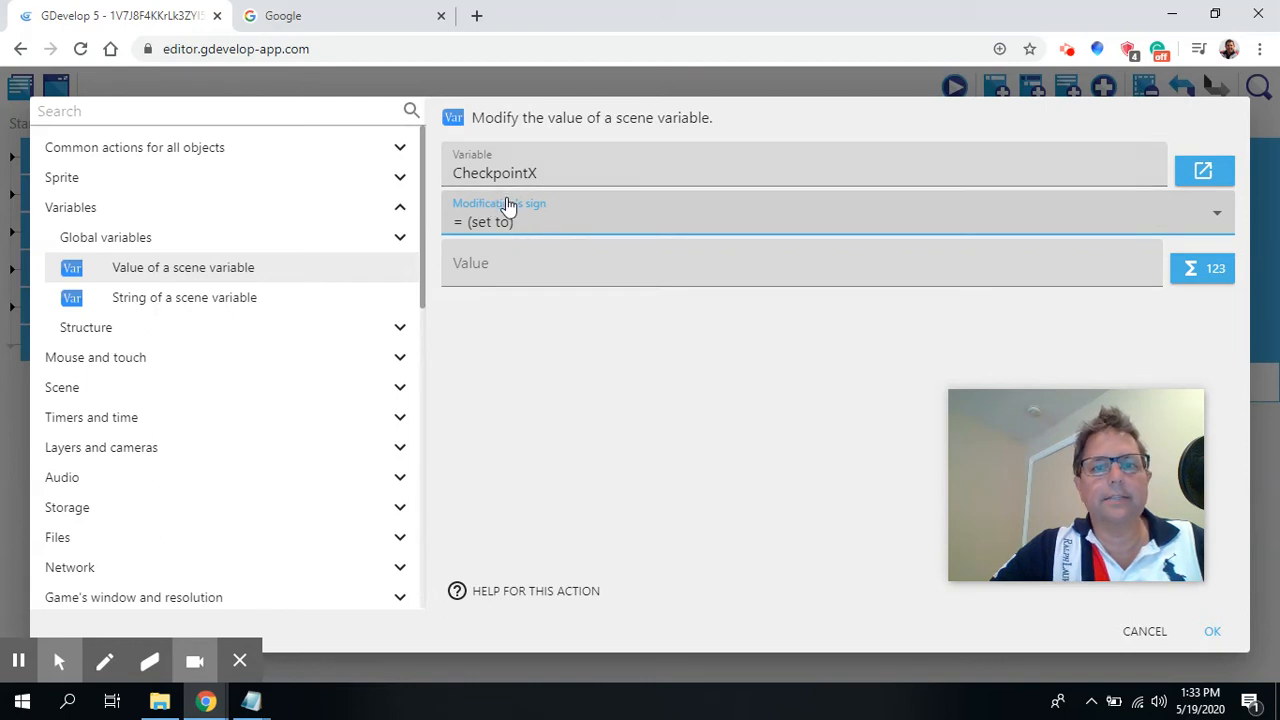
click(507, 276)
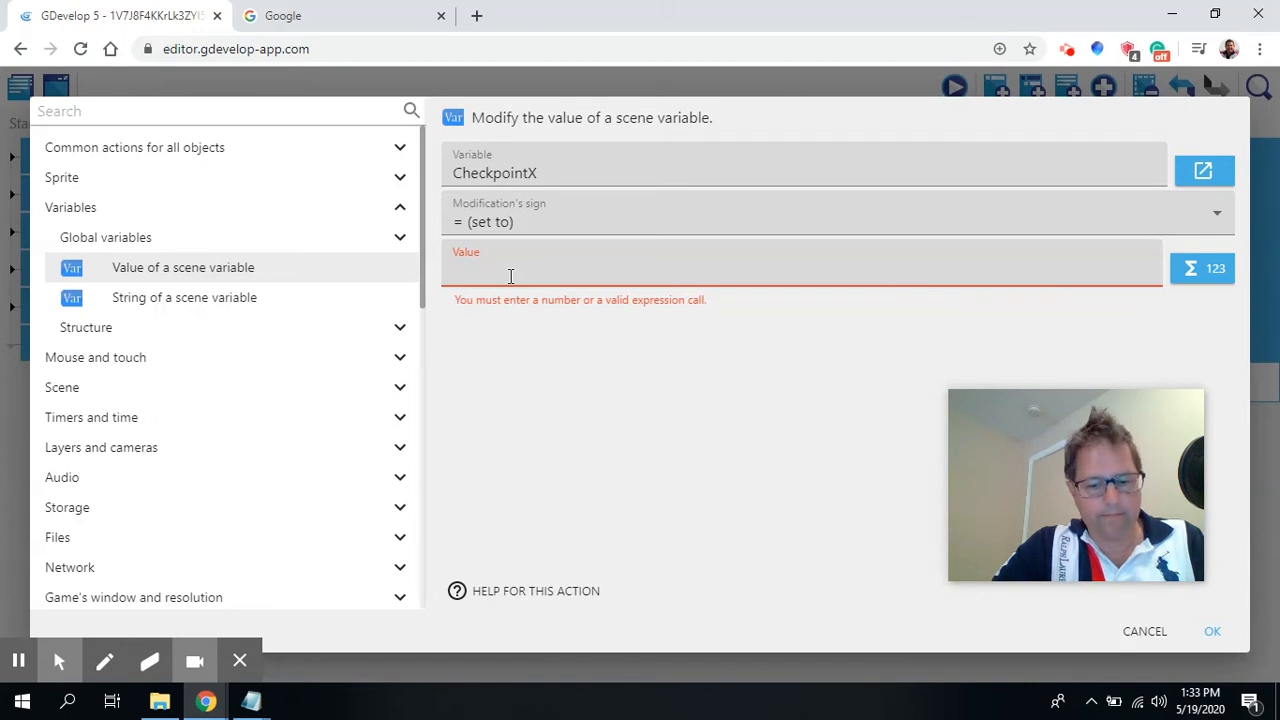
text(Check)
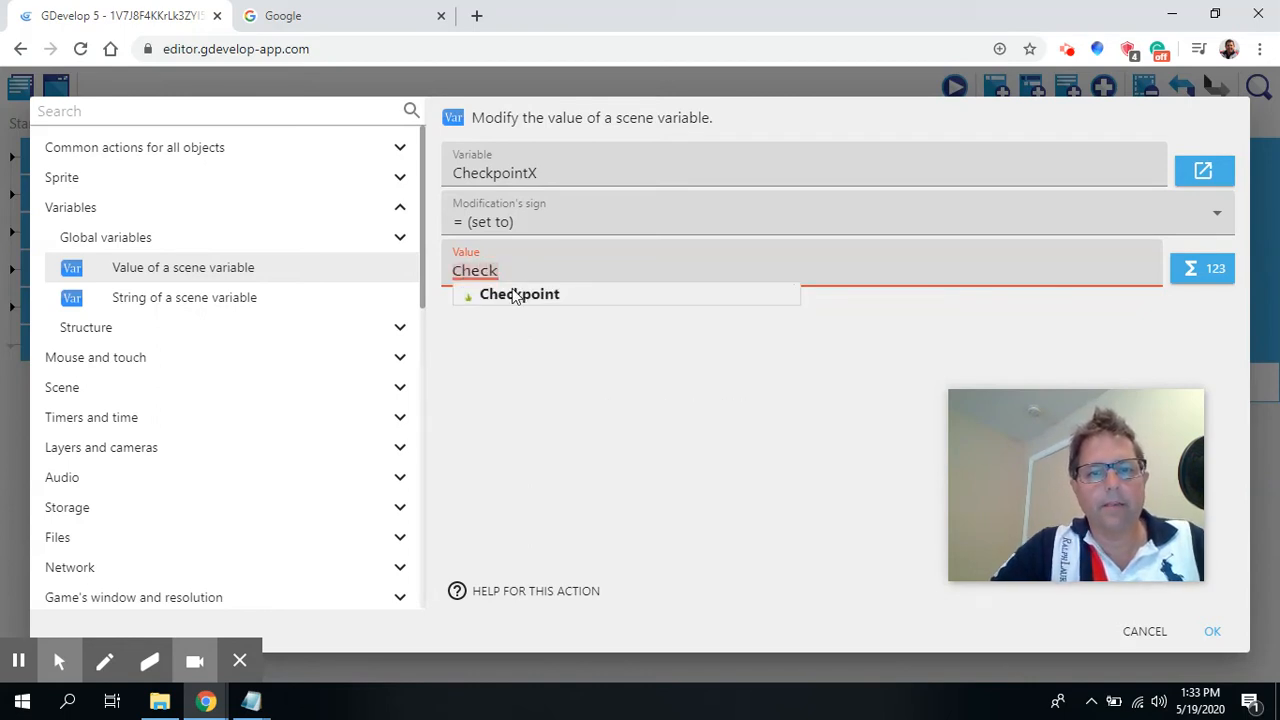
click(514, 294)
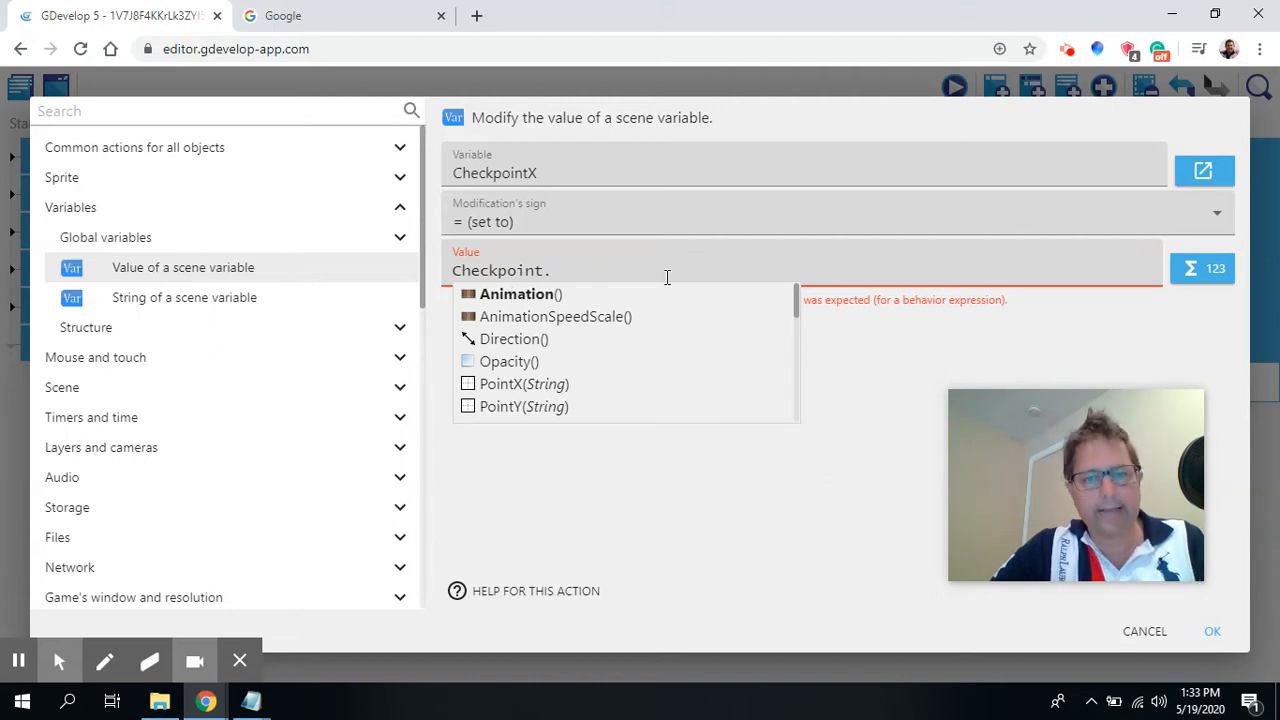
text(X())
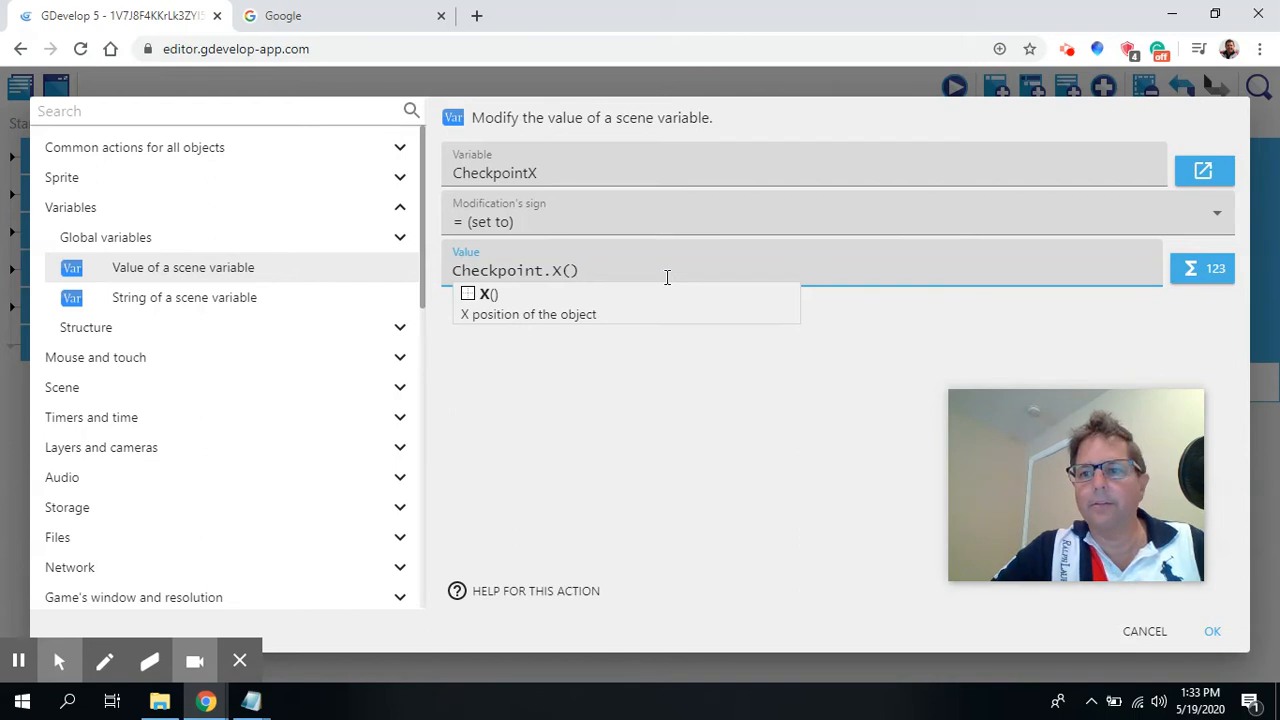
click(774, 425)
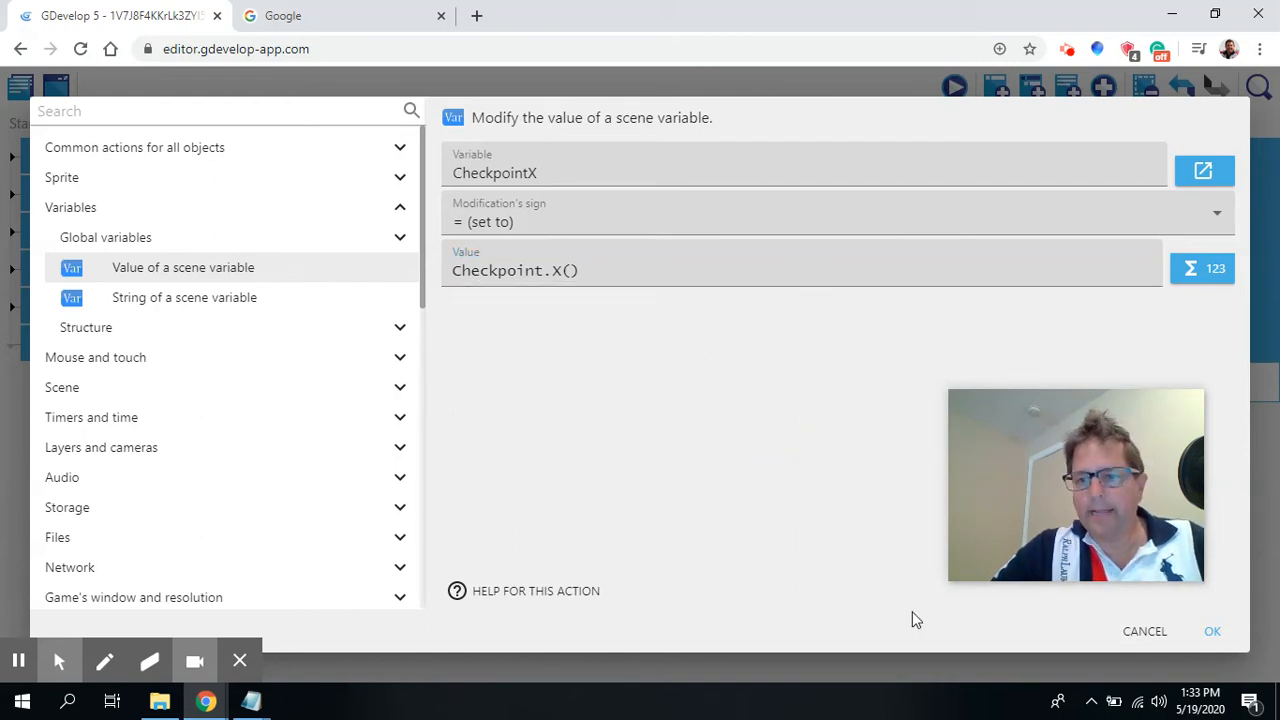
click(1212, 632)
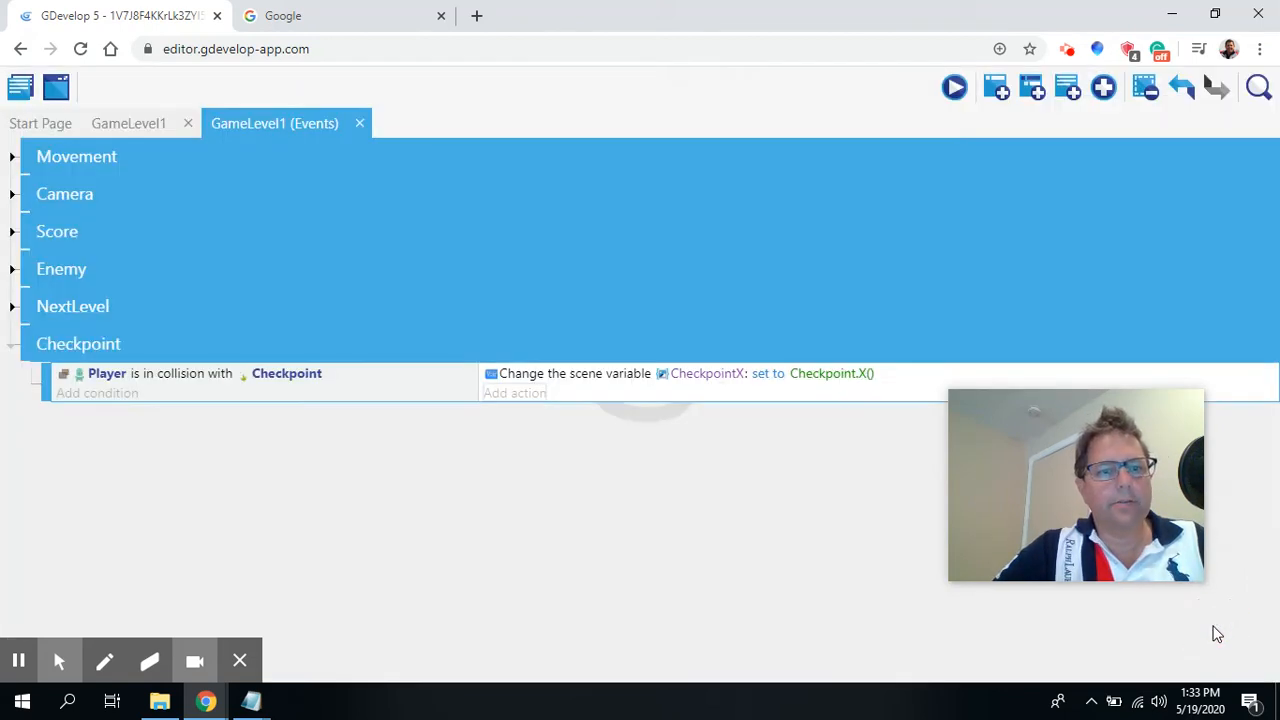
Copy the CheckpointX action and paste a duplicate of it as a second action in the same event.
right_click(541, 380)
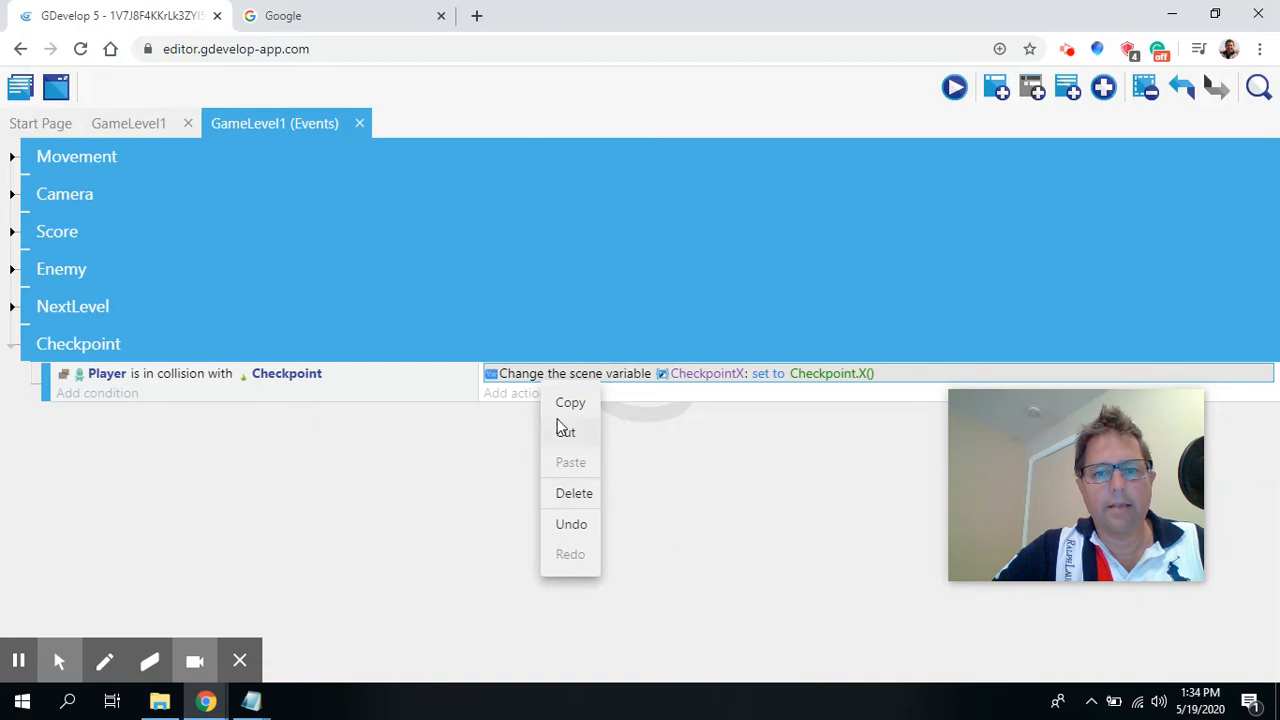
click(571, 404)
click(527, 393)
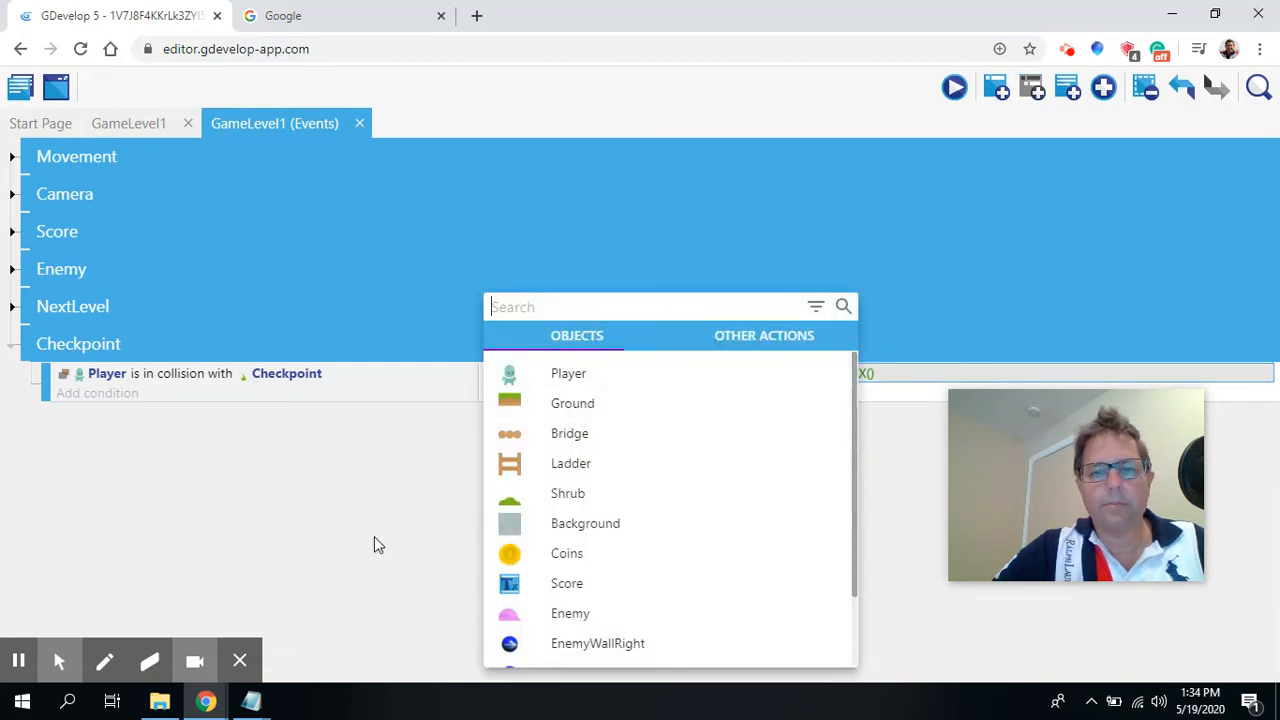
click(272, 558)
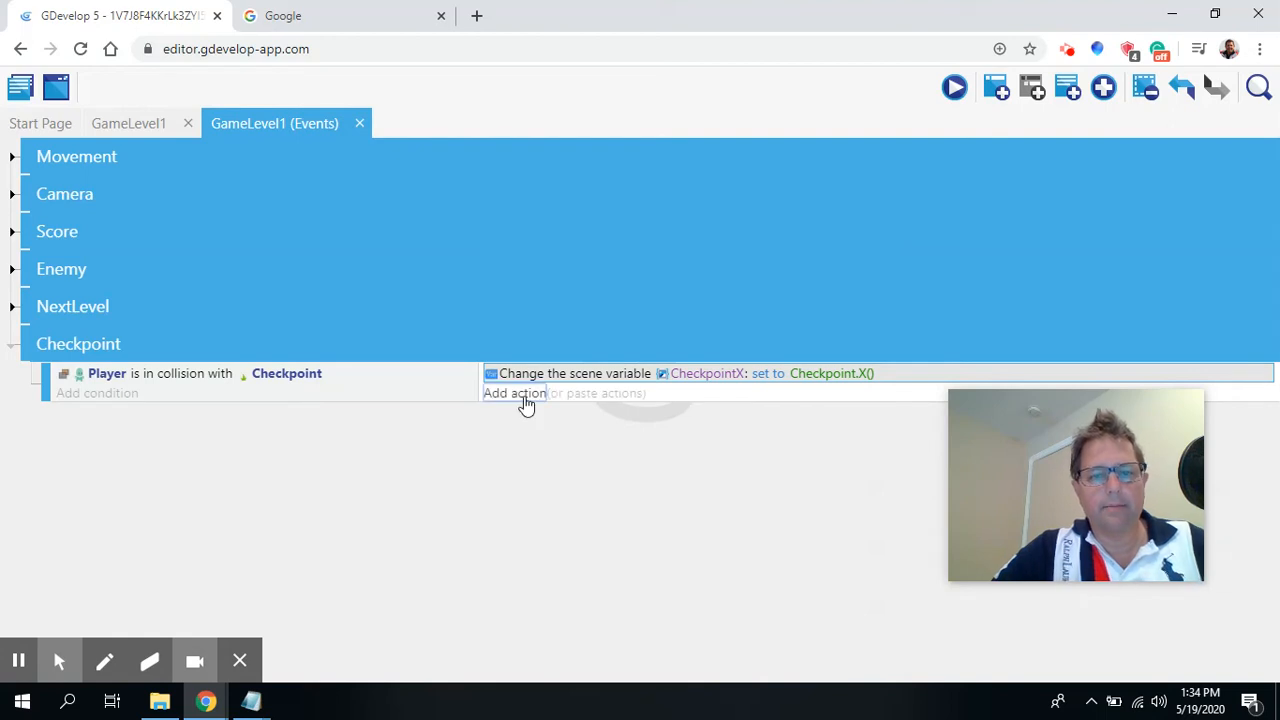
key(ctrl+v)
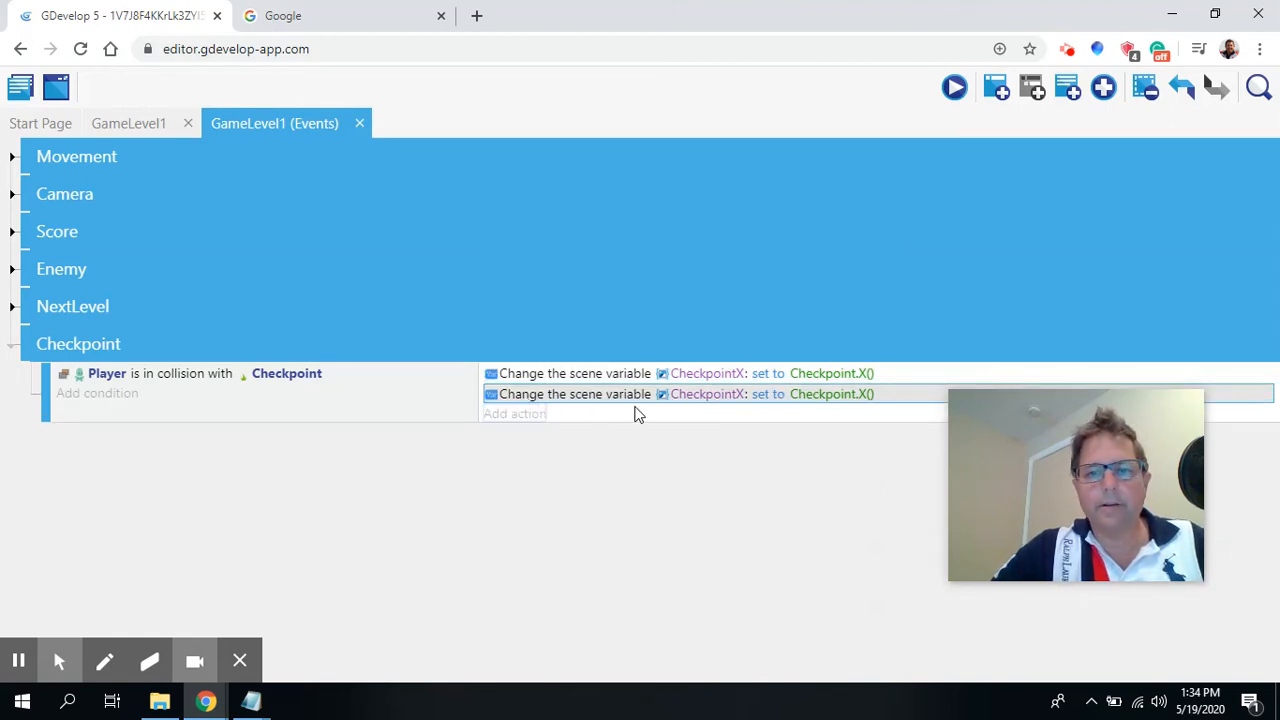
Change the duplicated action so it sets the scene variable CheckpointY to Checkpoint.Y().
click(704, 393)
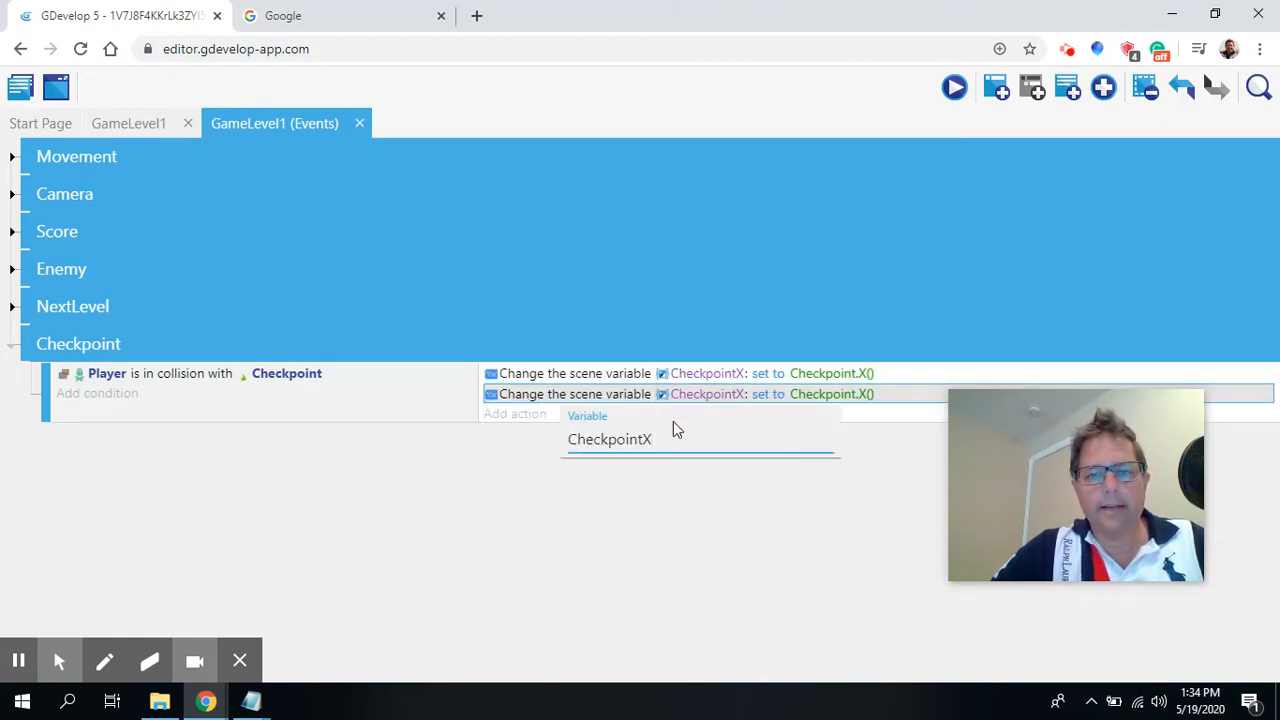
key(BackSpace)
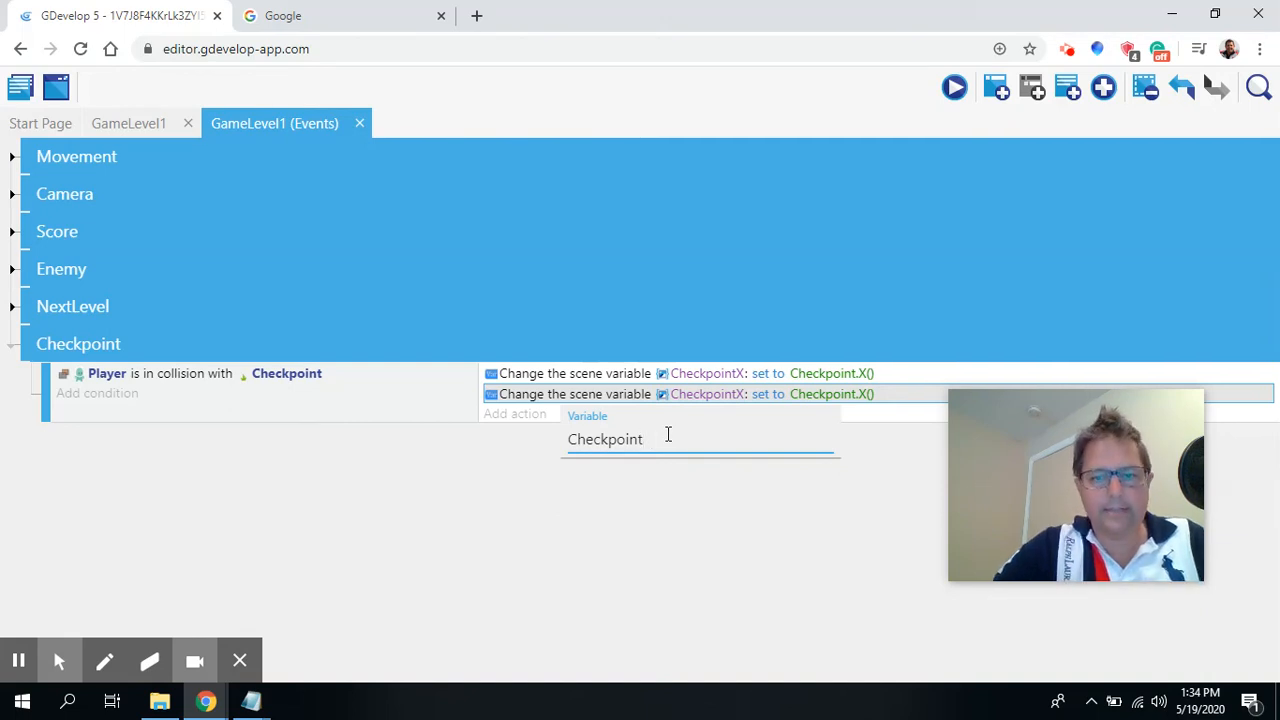
text(Y)
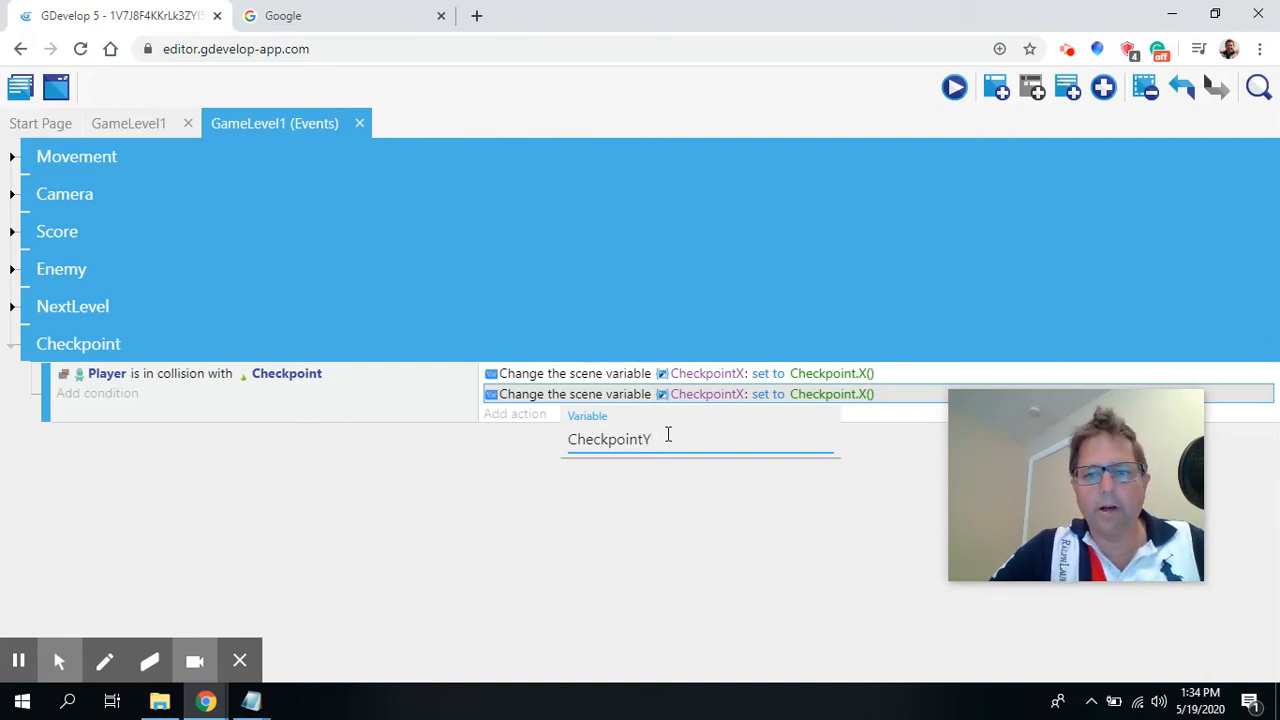
click(823, 386)
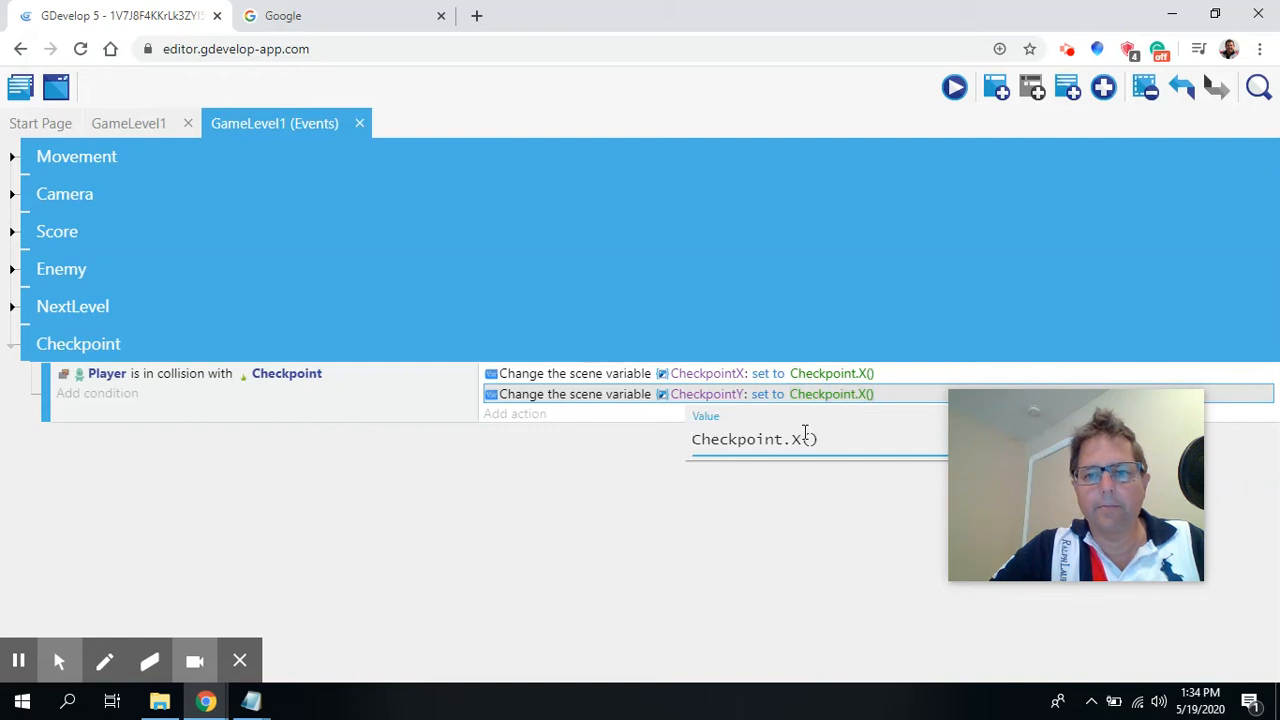
double_click(797, 440)
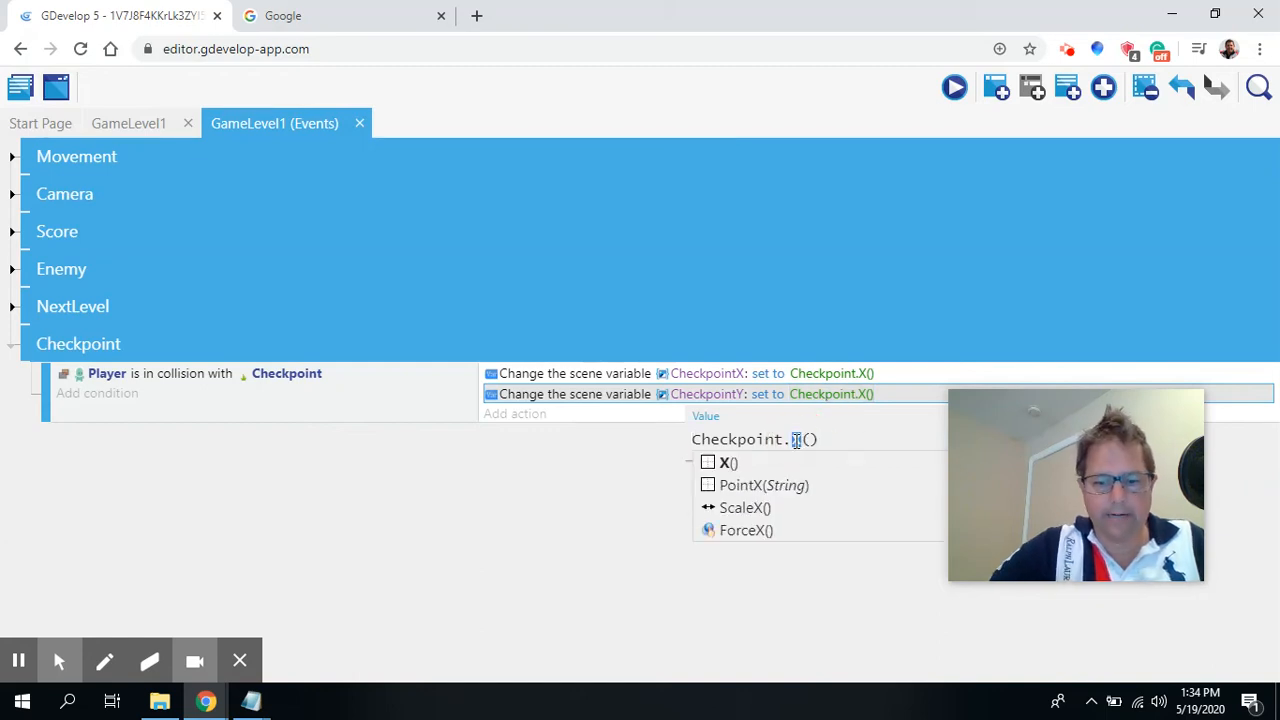
text(Y)
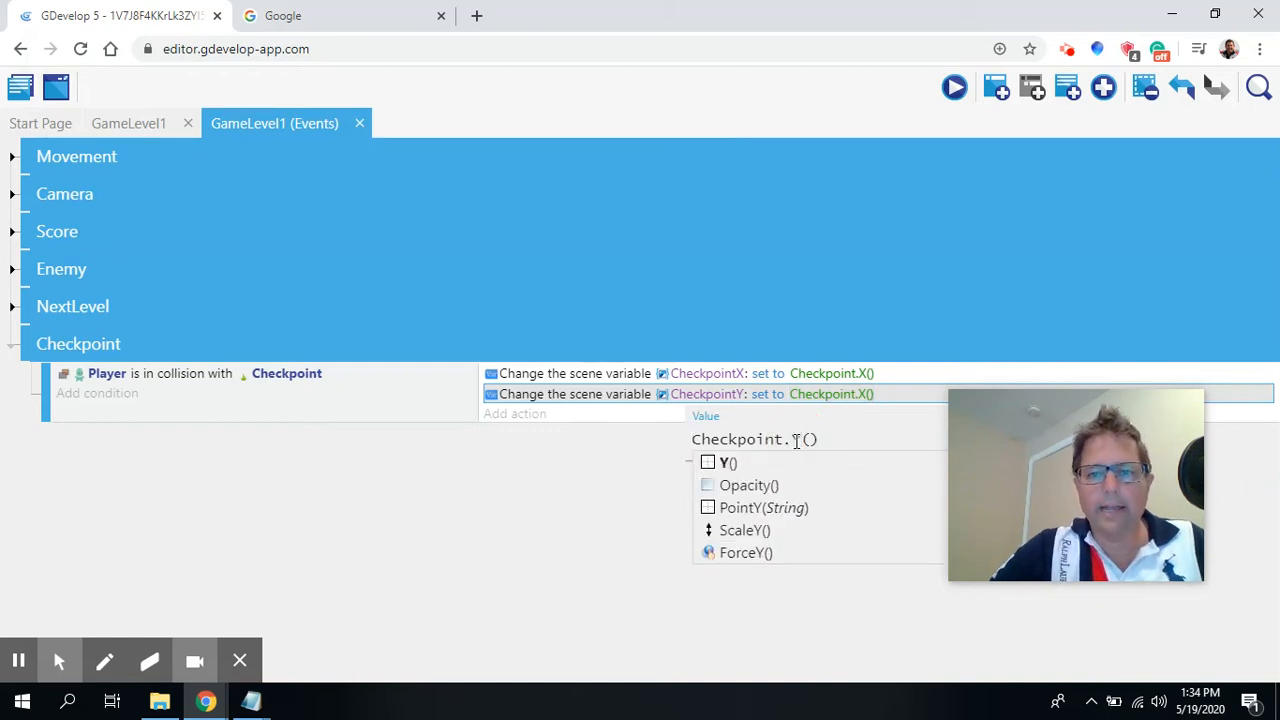
click(729, 464)
click(749, 601)
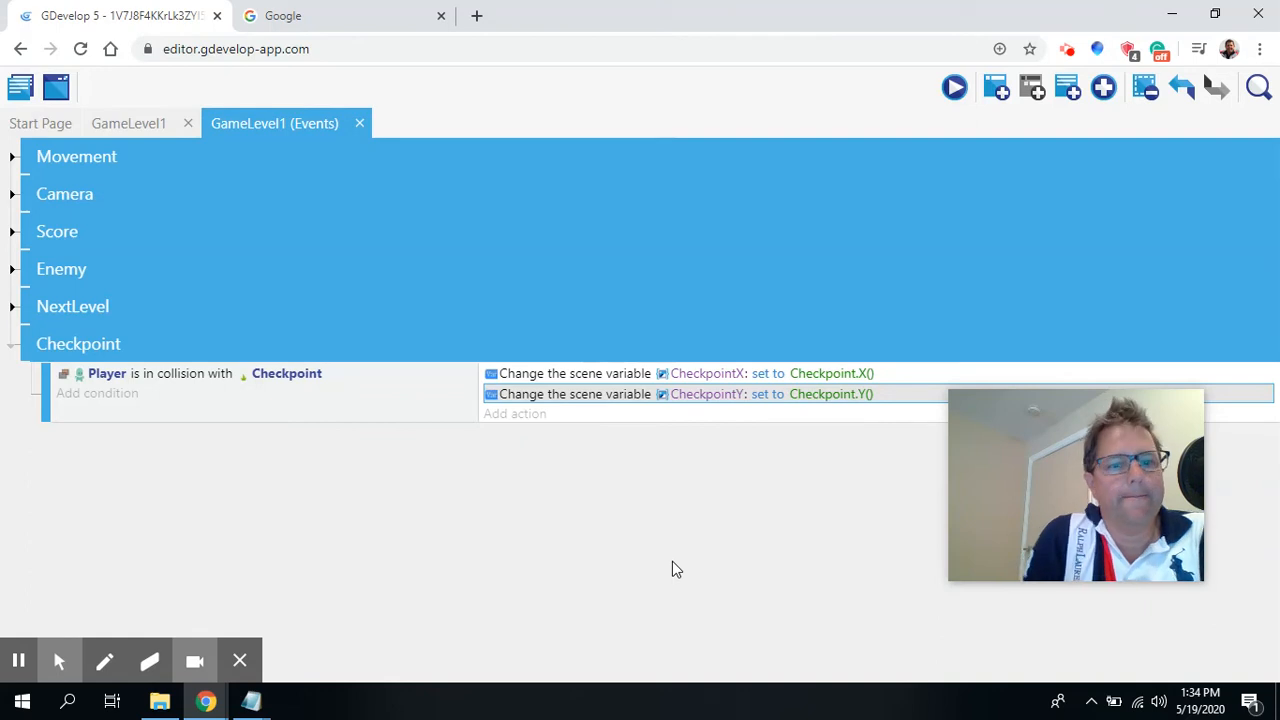
Delete the Delete Player action from the Player-collides-with-Enemy-on-floor event in the Enemy group.
click(11, 349)
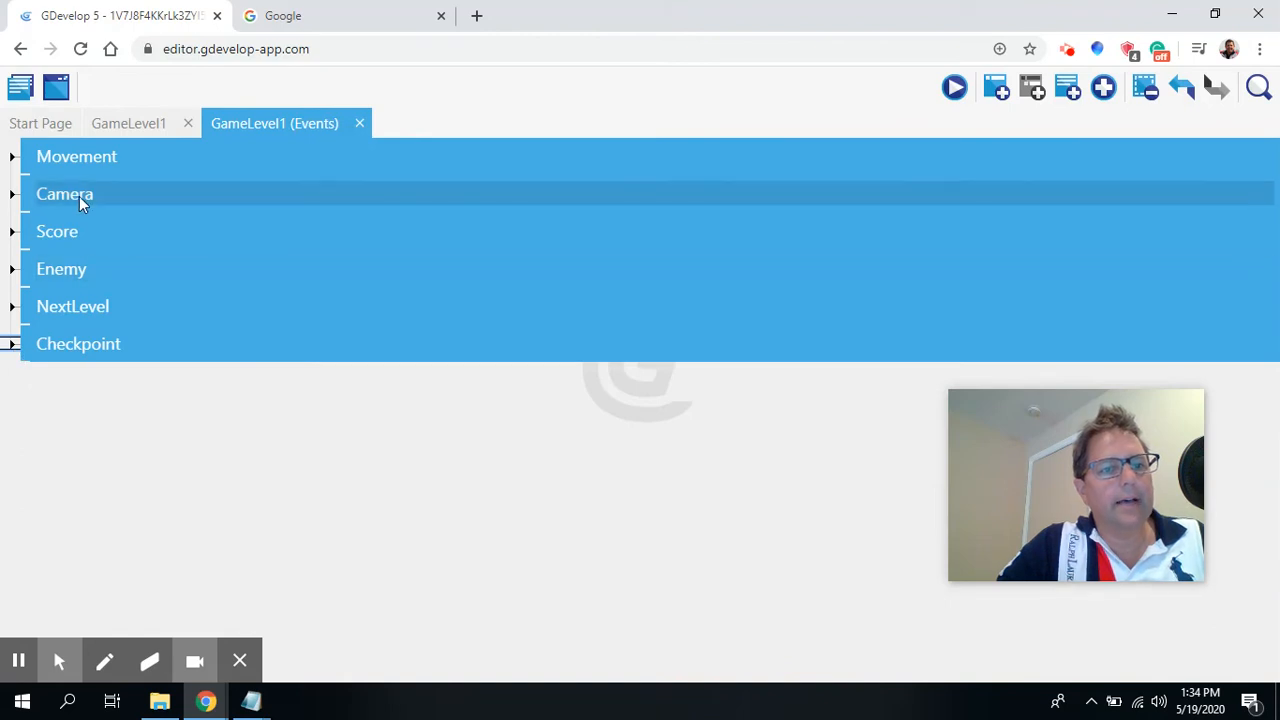
click(82, 267)
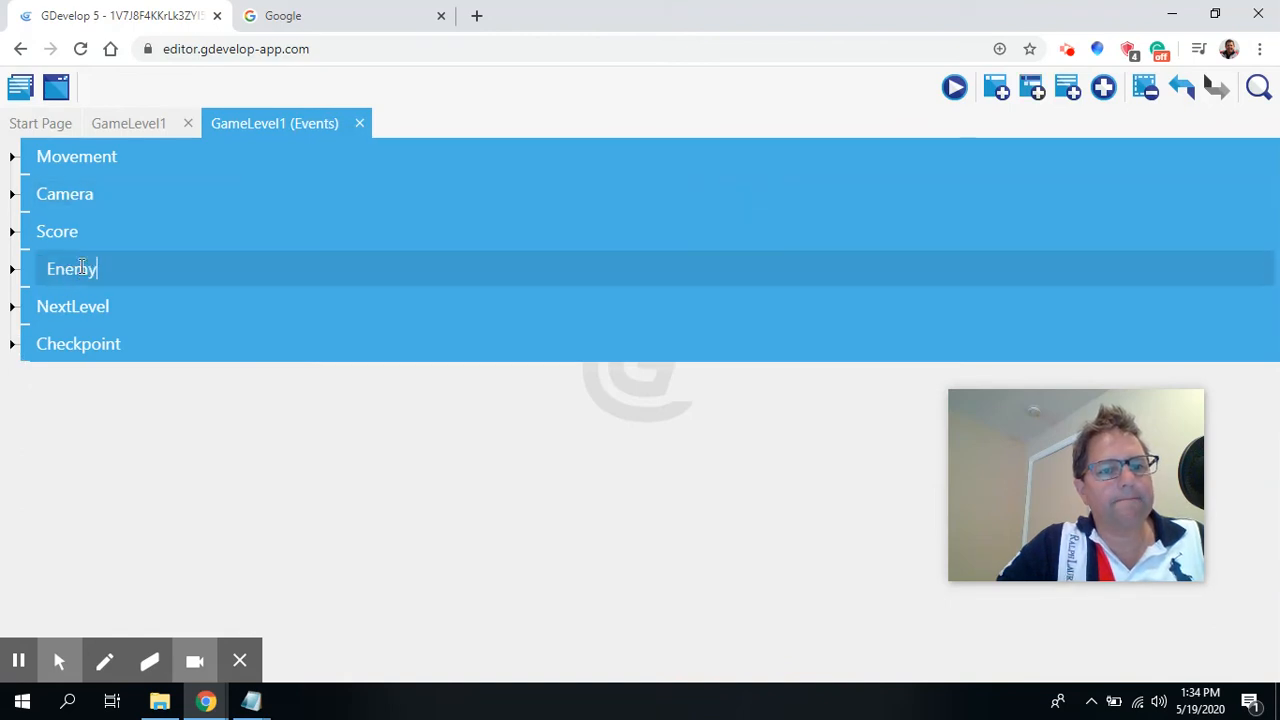
click(12, 268)
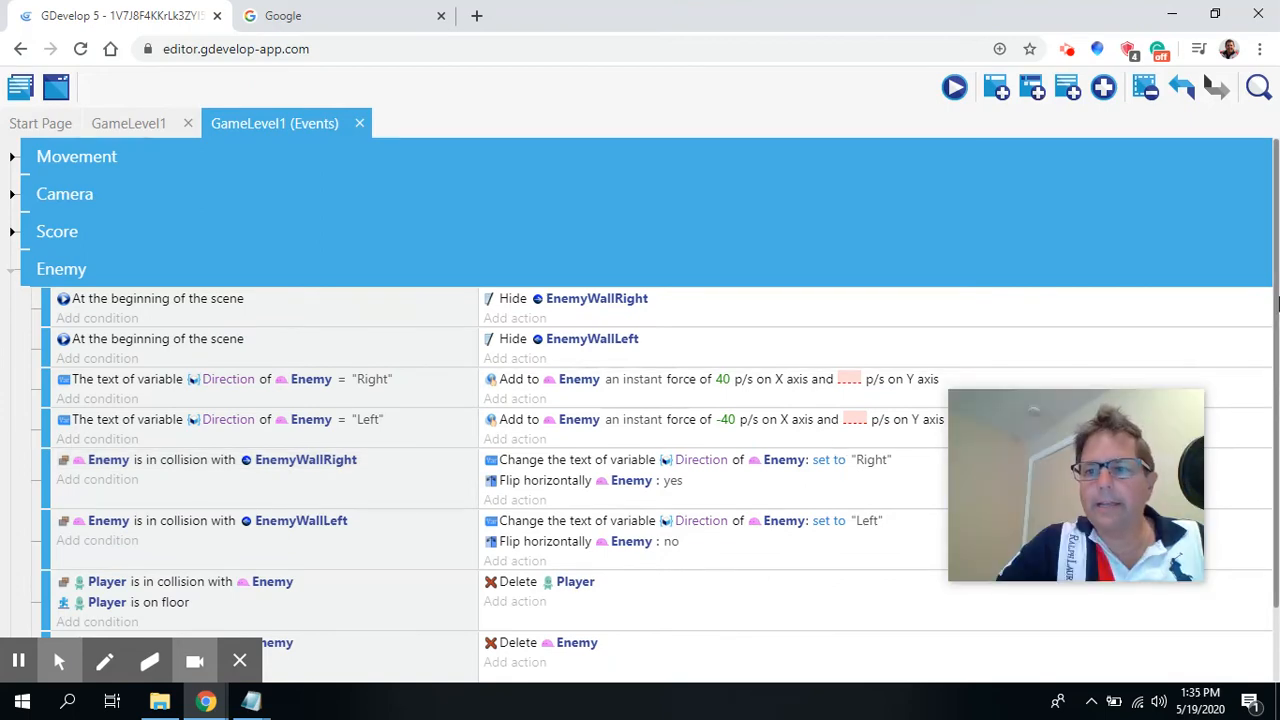
drag(1266, 279, 1269, 371)
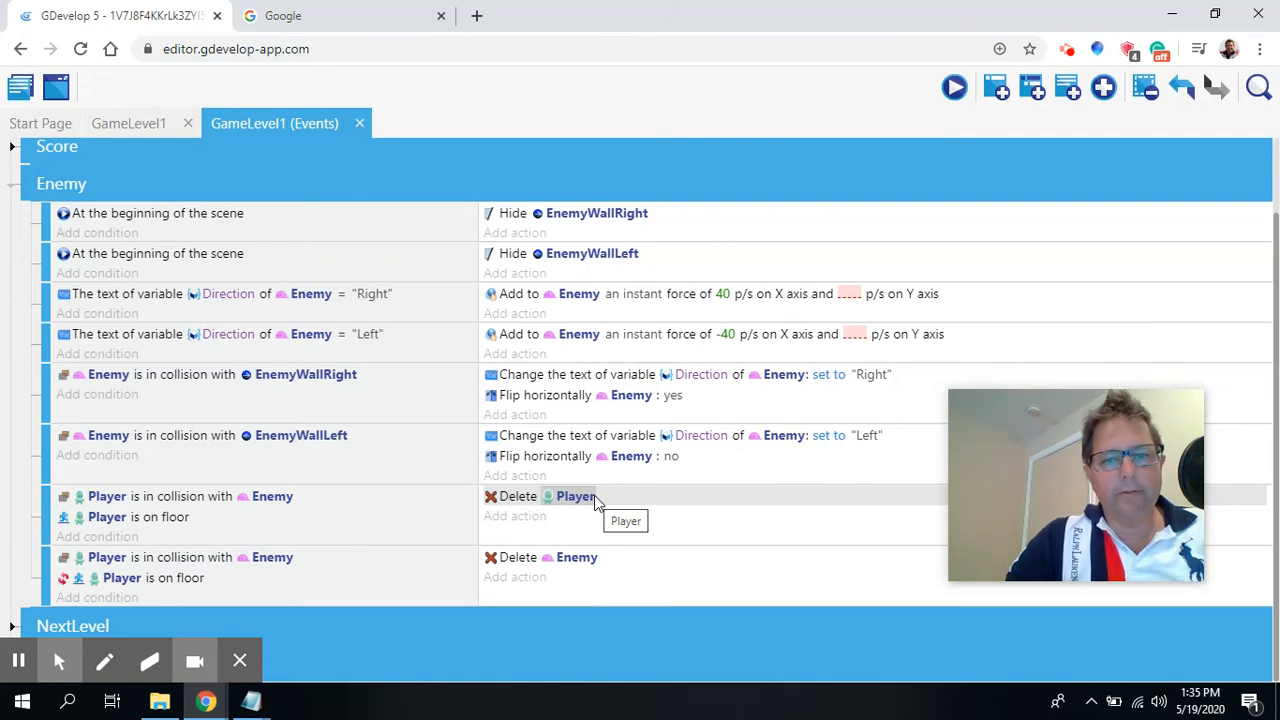
right_click(515, 503)
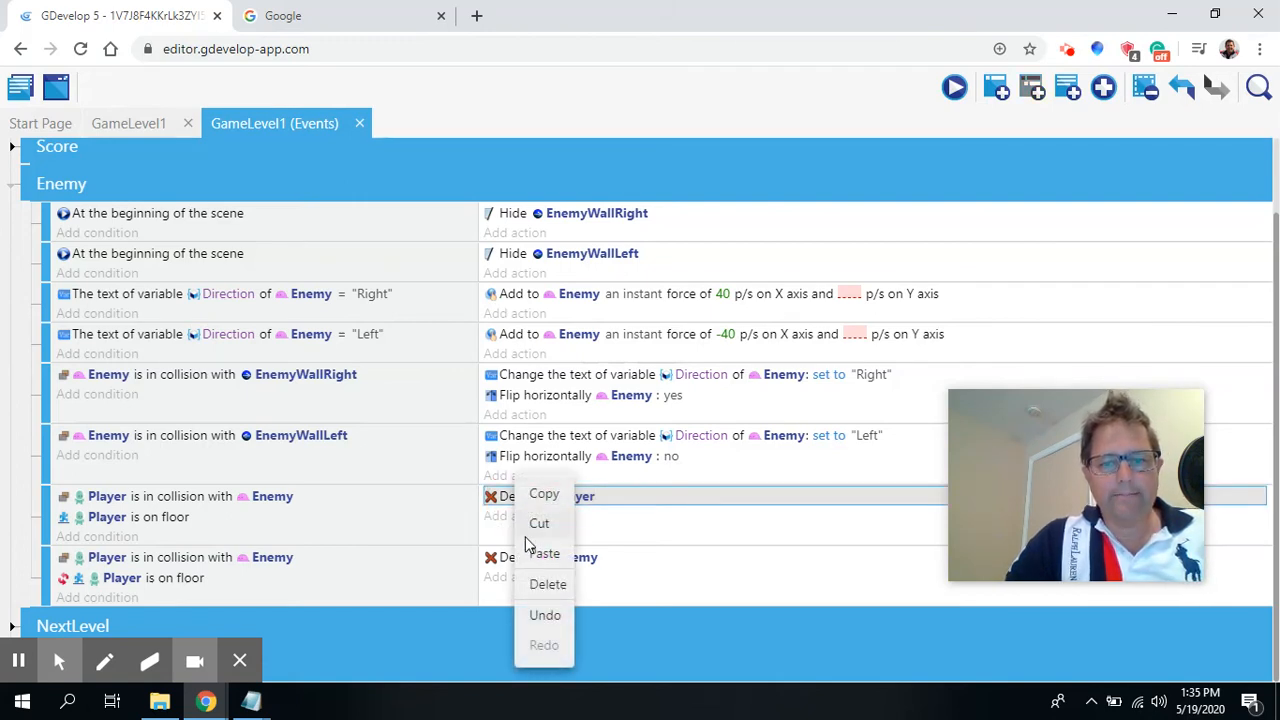
click(548, 592)
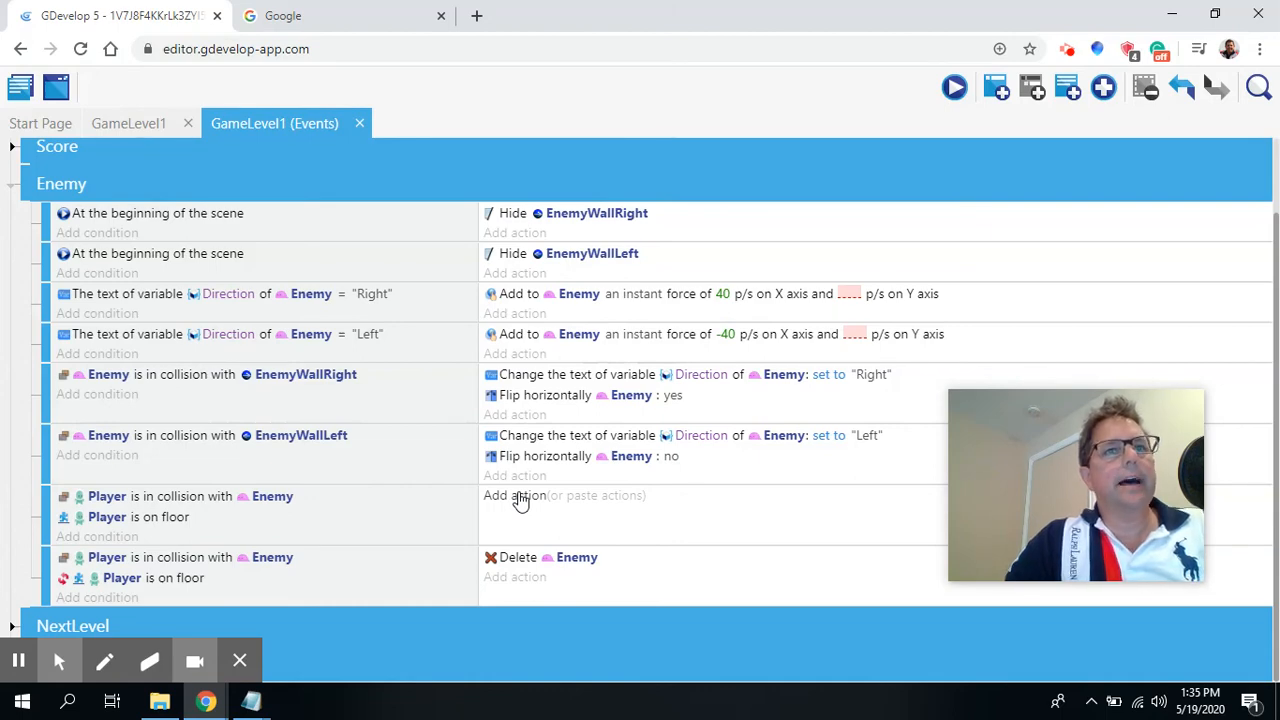
Add a Position of an object action to that event for Player with the = (set to) operator for X.
click(518, 495)
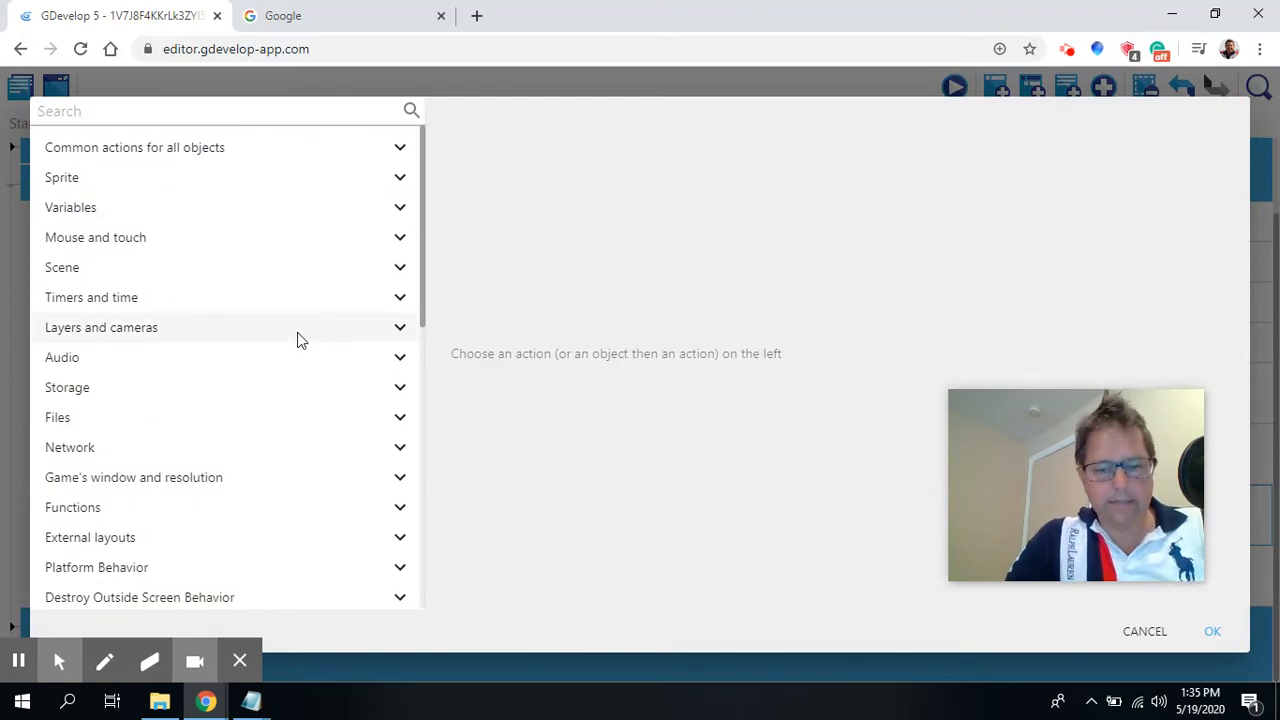
text(change)
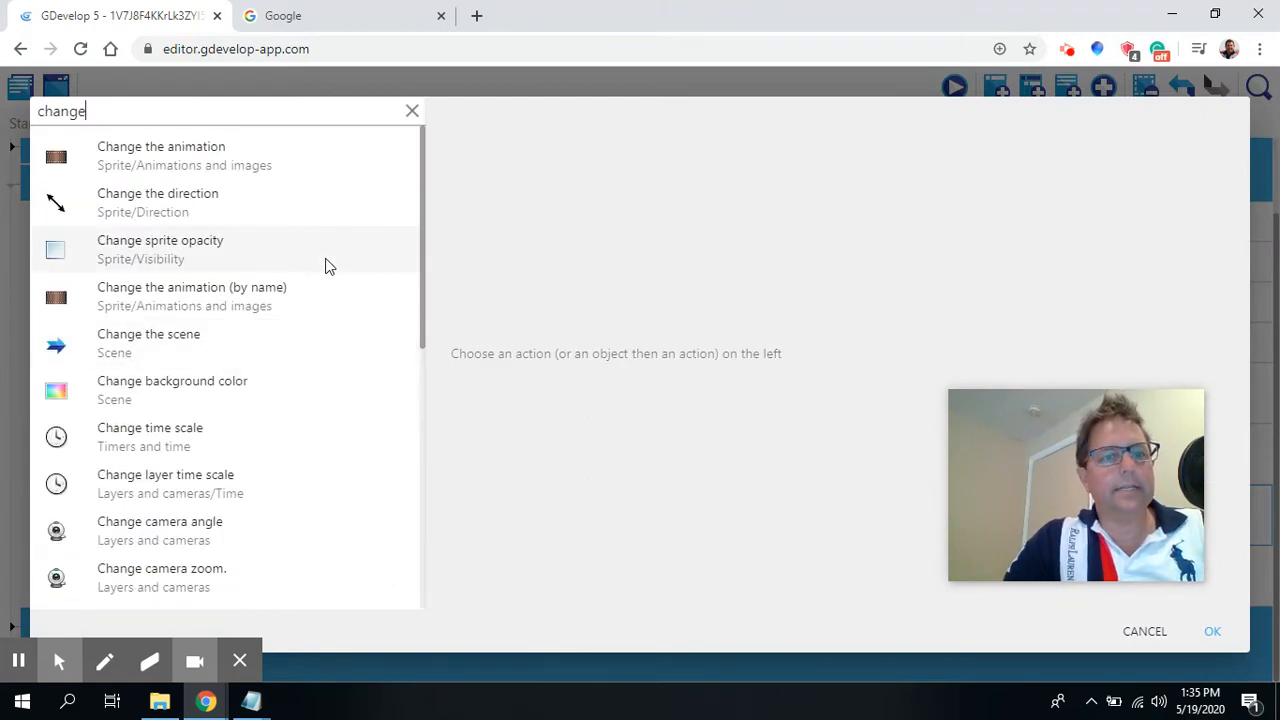
text( po)
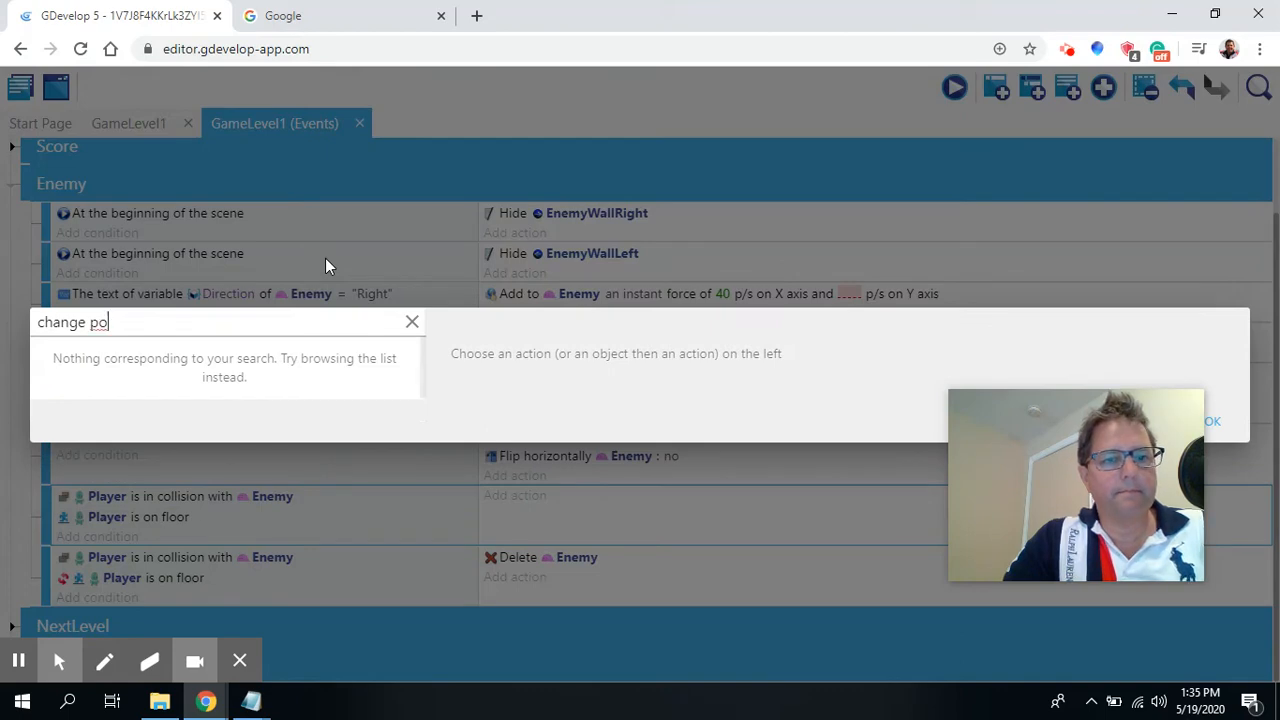
key(BackSpace)
key(BackSpace)
key(BackSpace)
key(BackSpace)
key(BackSpace)
key(BackSpace)
key(BackSpace)
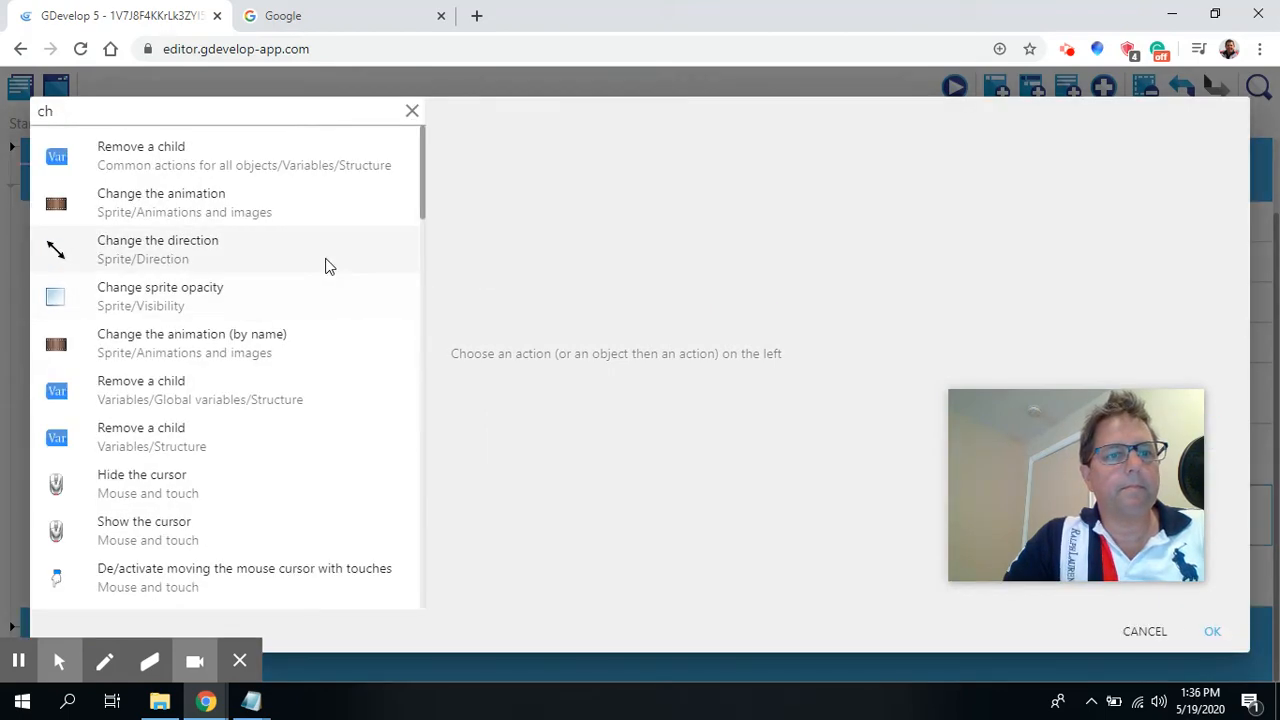
key(BackSpace)
key(BackSpace)
text(position)
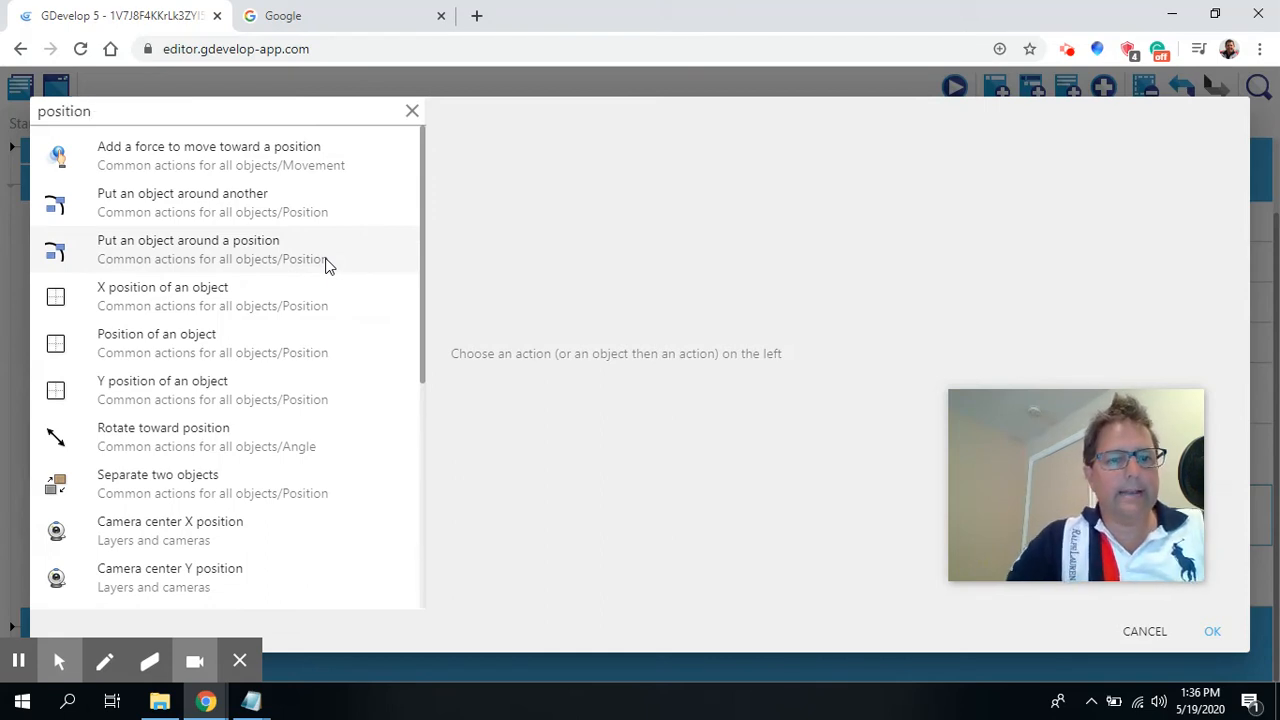
click(201, 348)
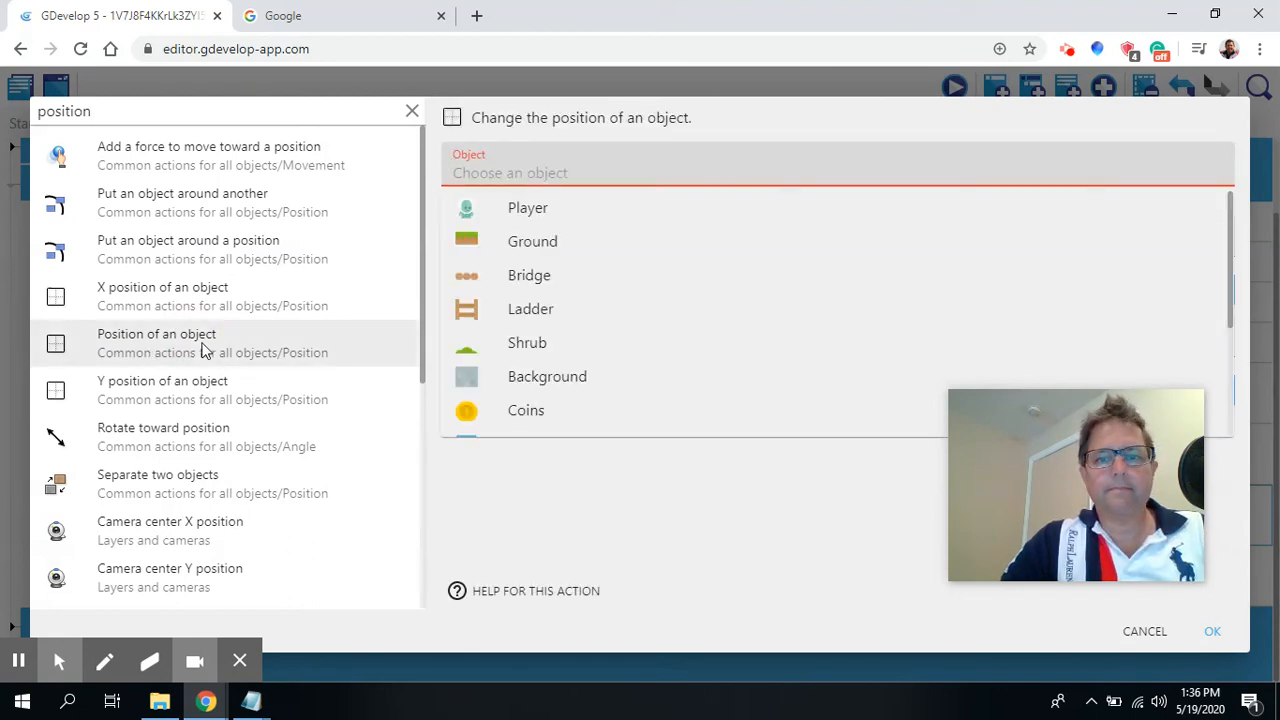
click(524, 208)
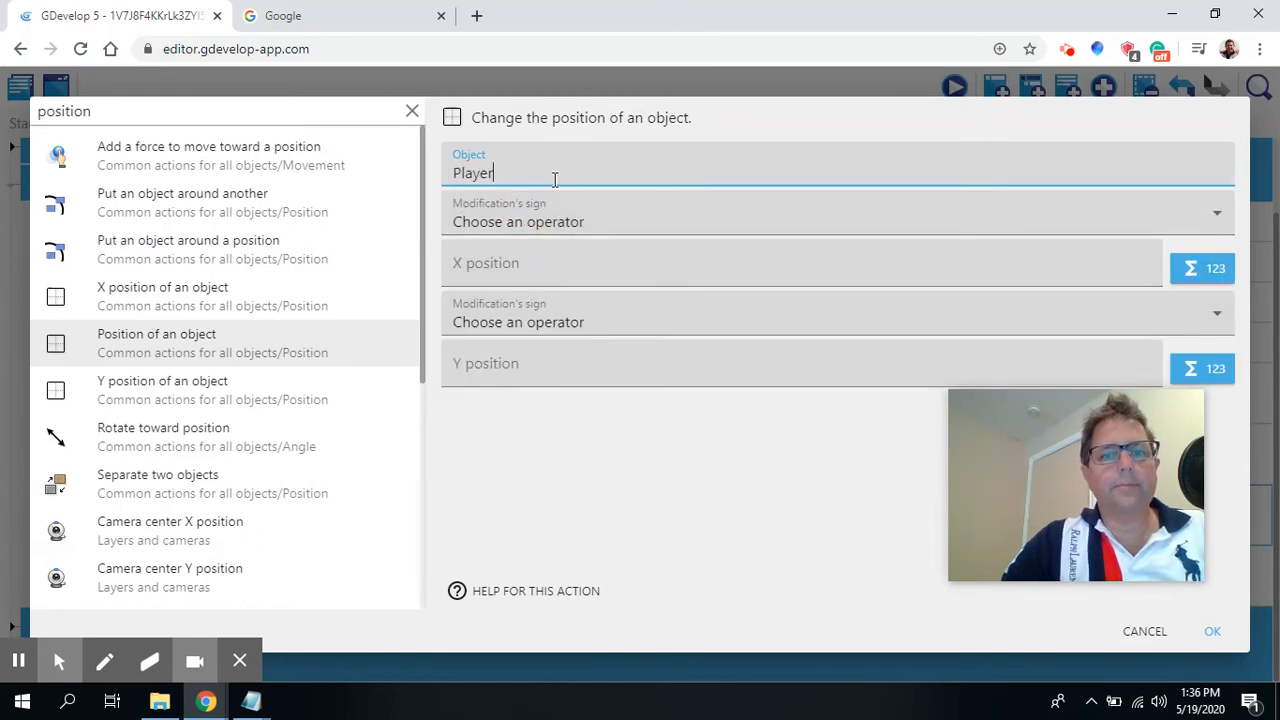
click(536, 222)
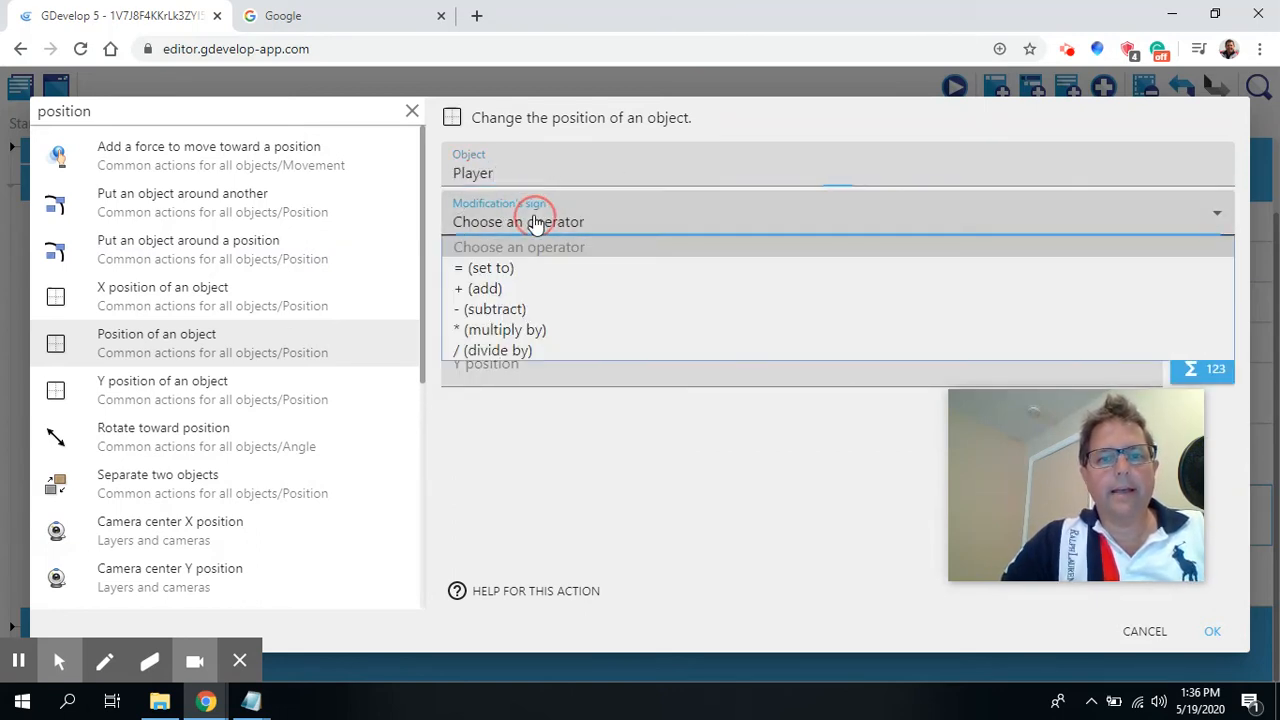
click(493, 264)
click(493, 264)
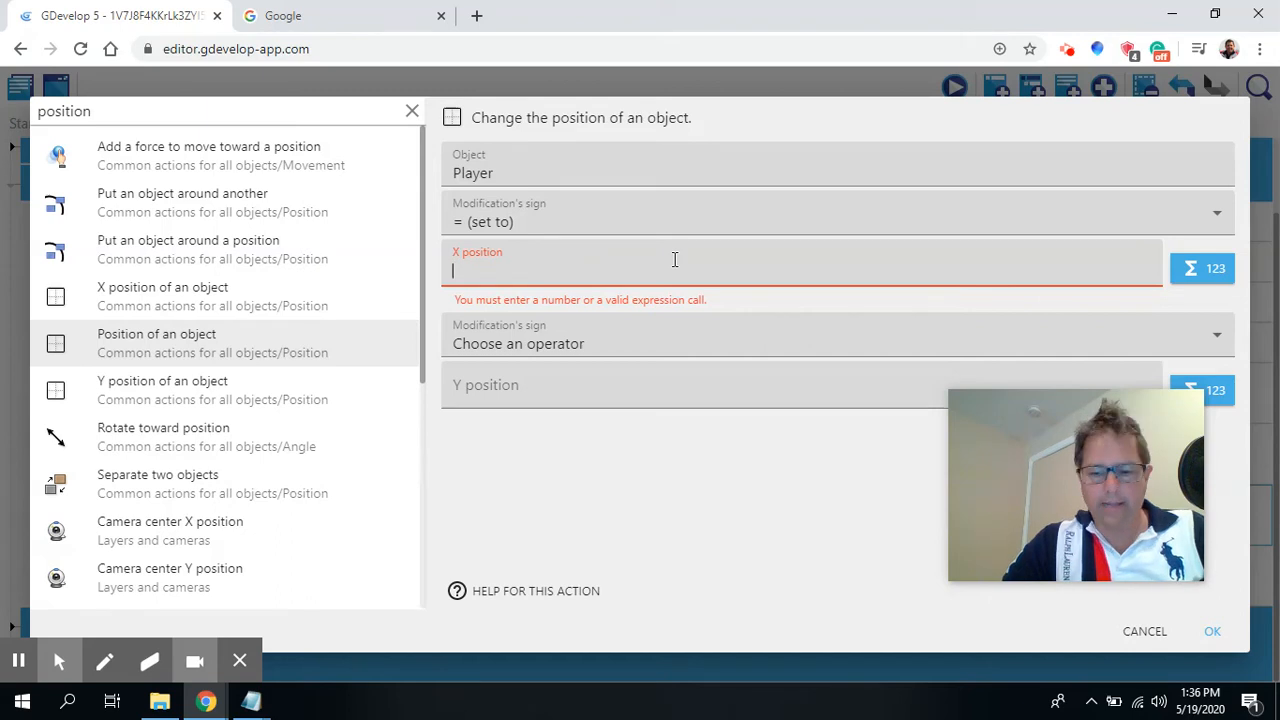
Set the action's X position to Variable(CheckpointX).
text(Var)
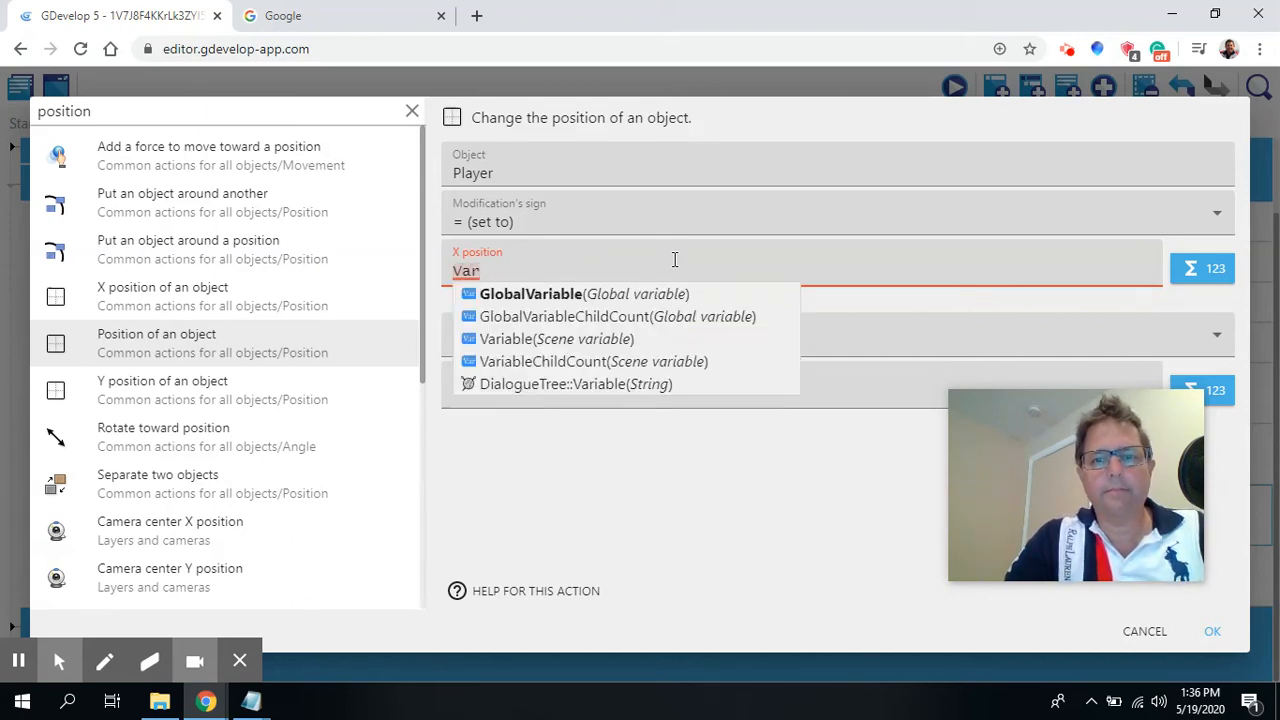
text(iable)
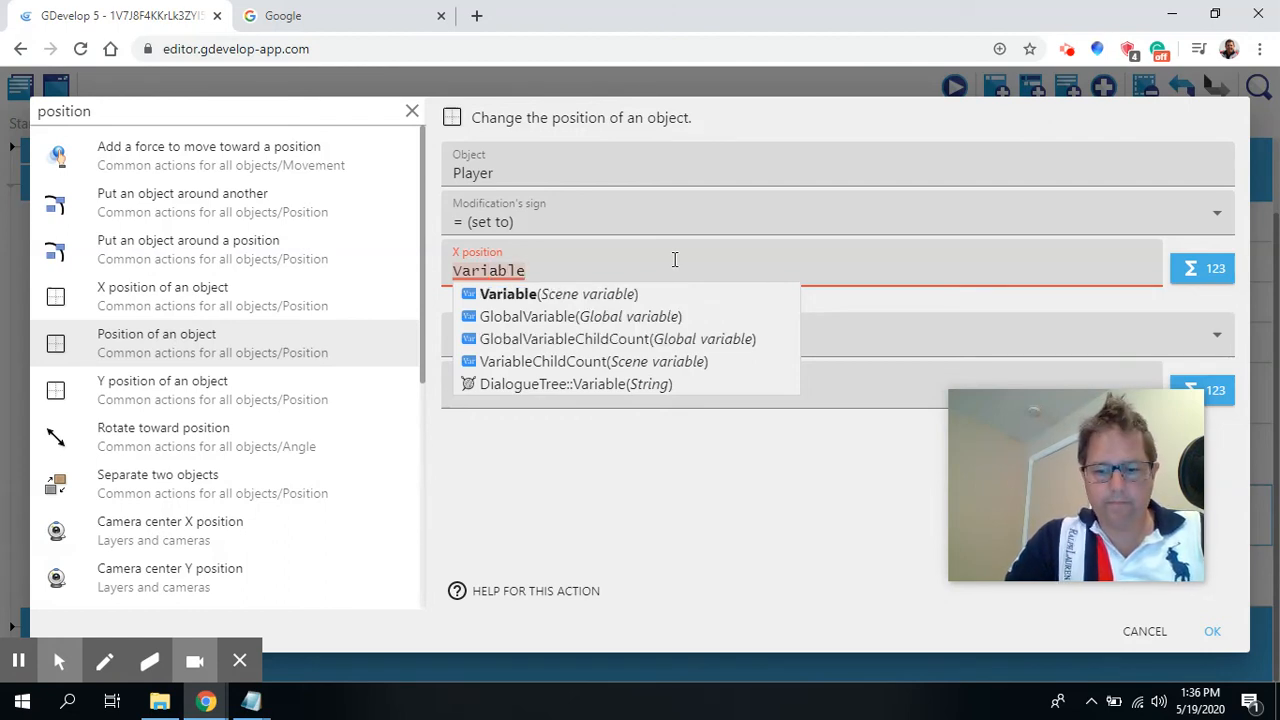
text((CheckpointX)
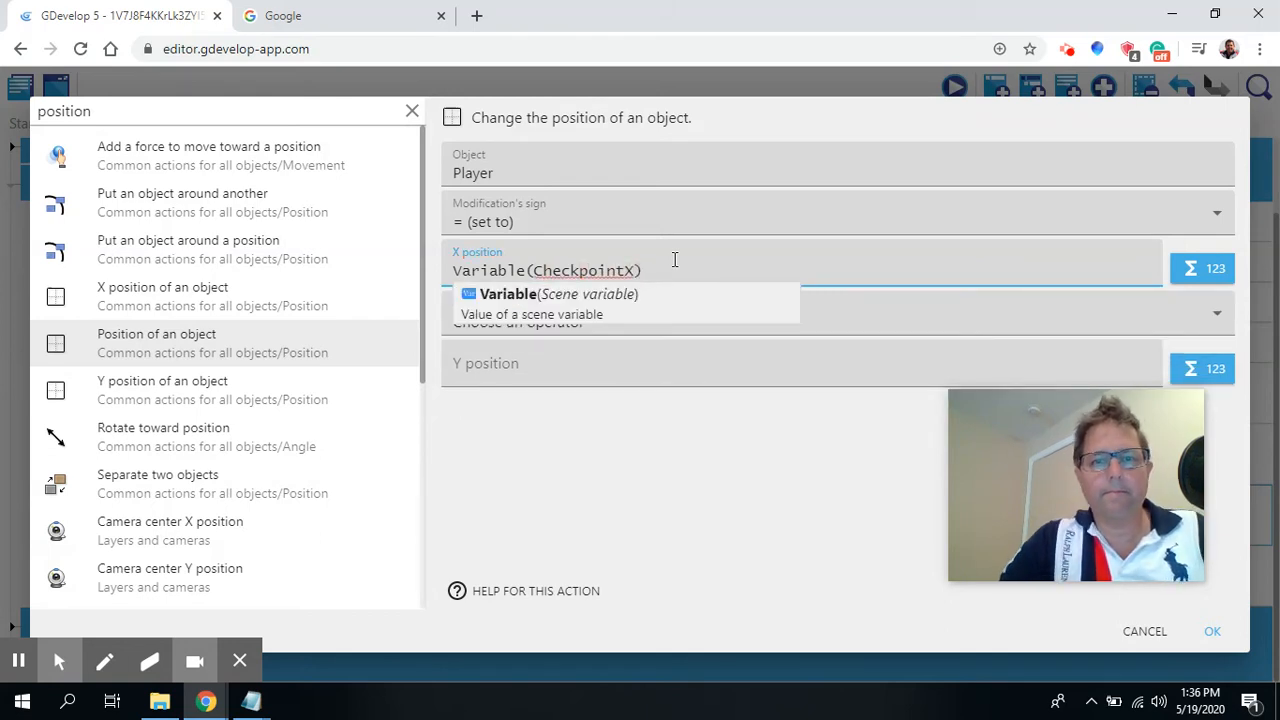
click(865, 370)
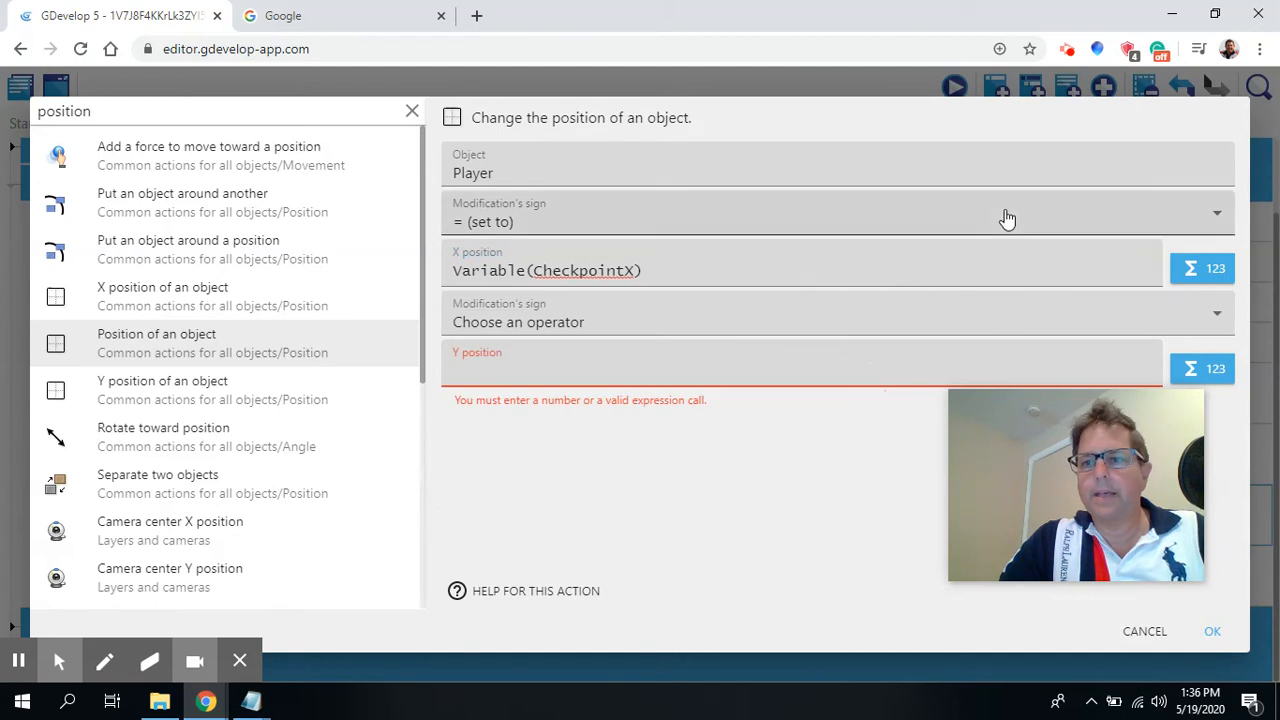
Set the action's Y modification sign to = (set to) and its Y position to Variable(CheckpointY), and confirm the action.
click(510, 322)
click(500, 367)
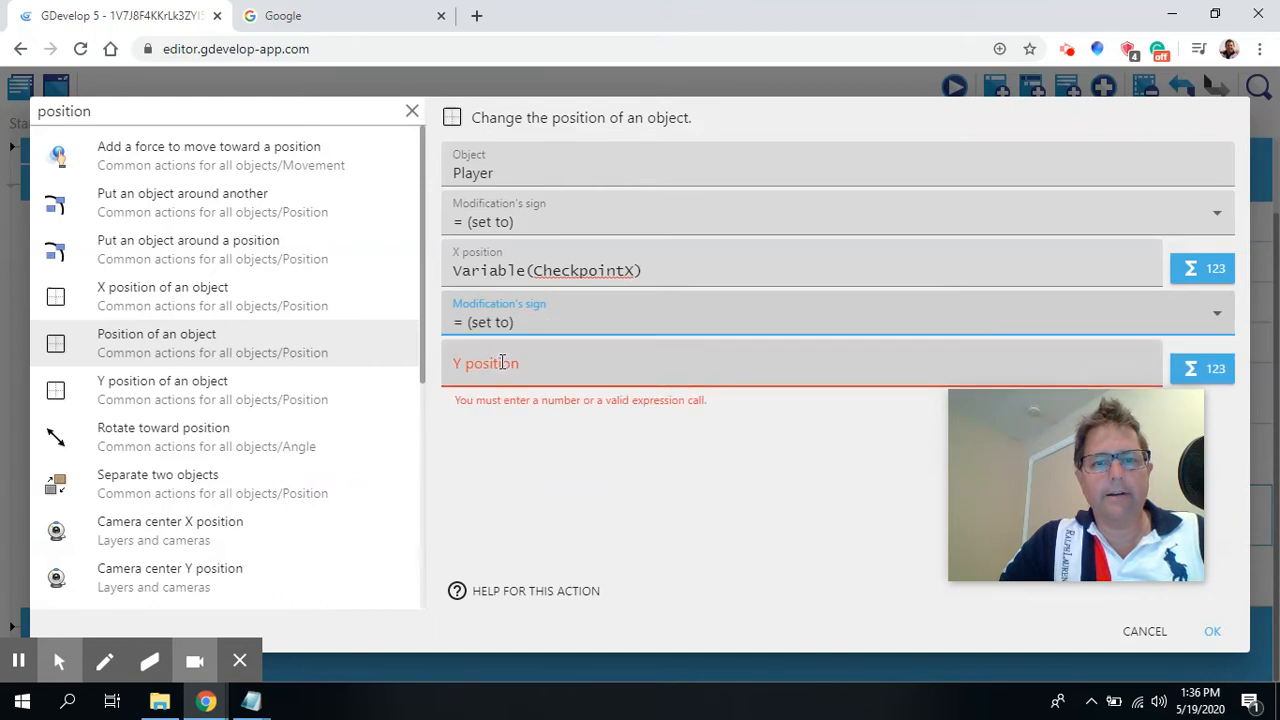
click(531, 365)
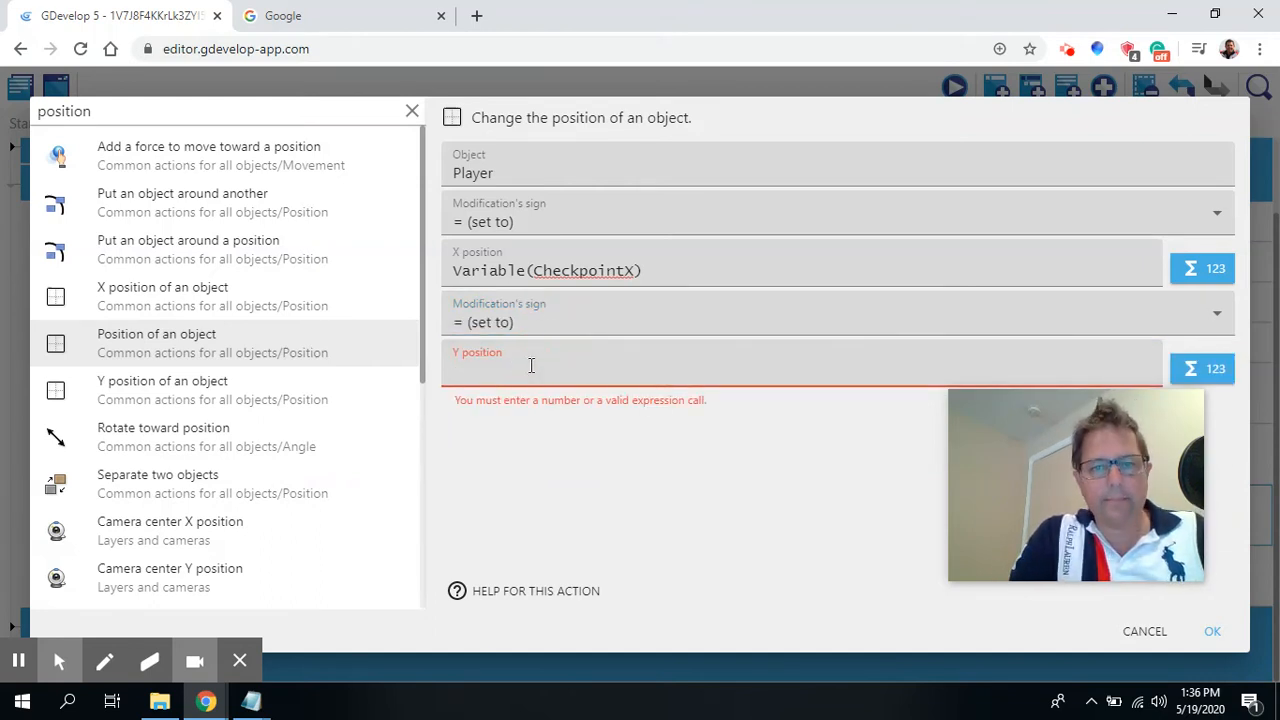
text(Vari)
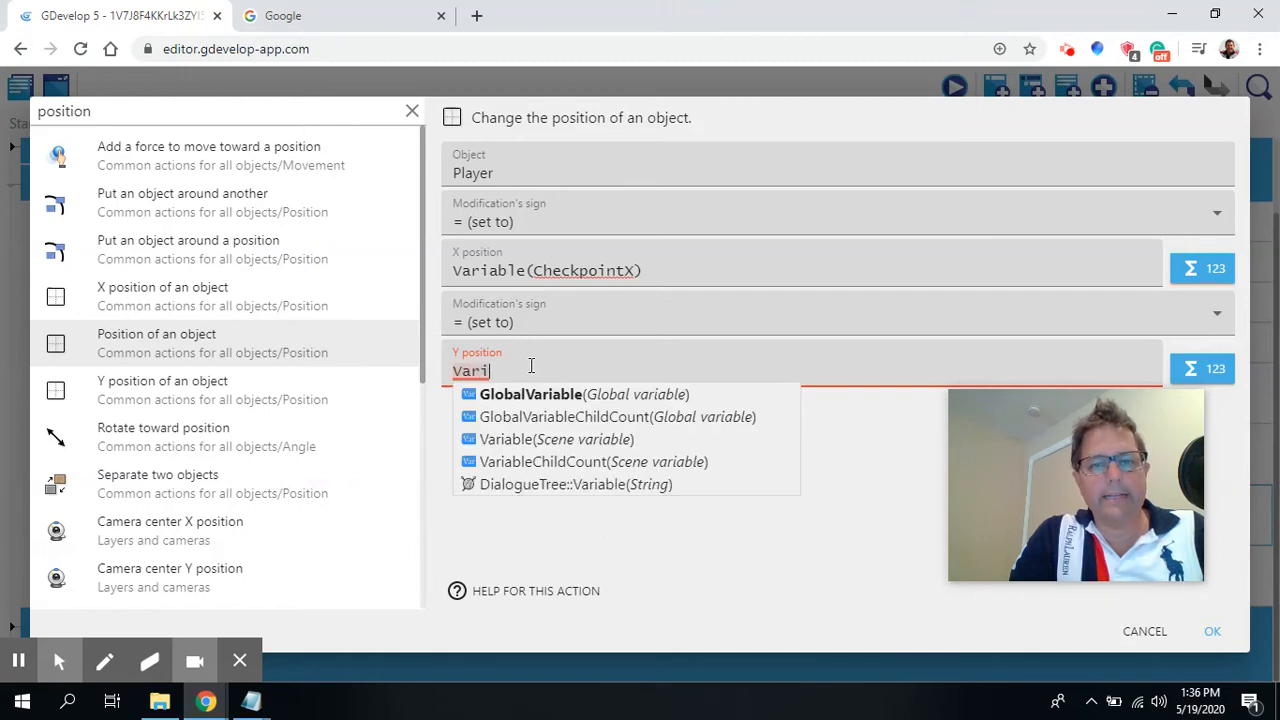
text(able)
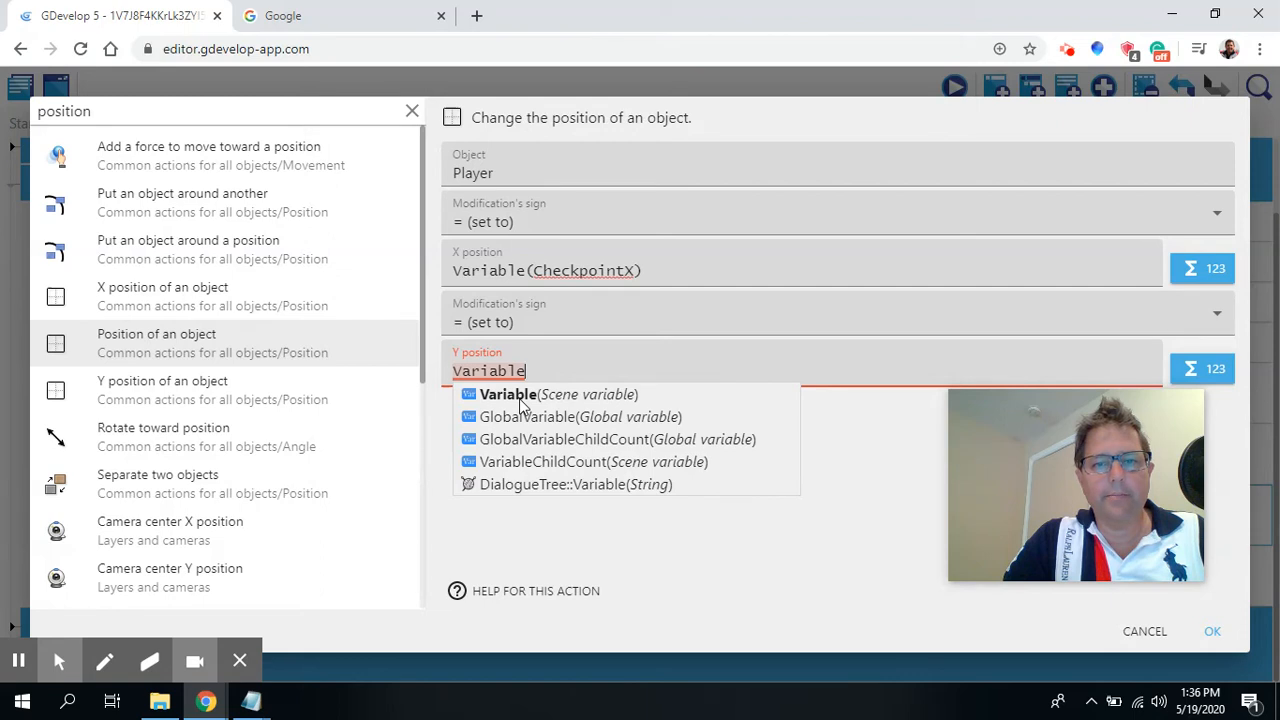
text(()
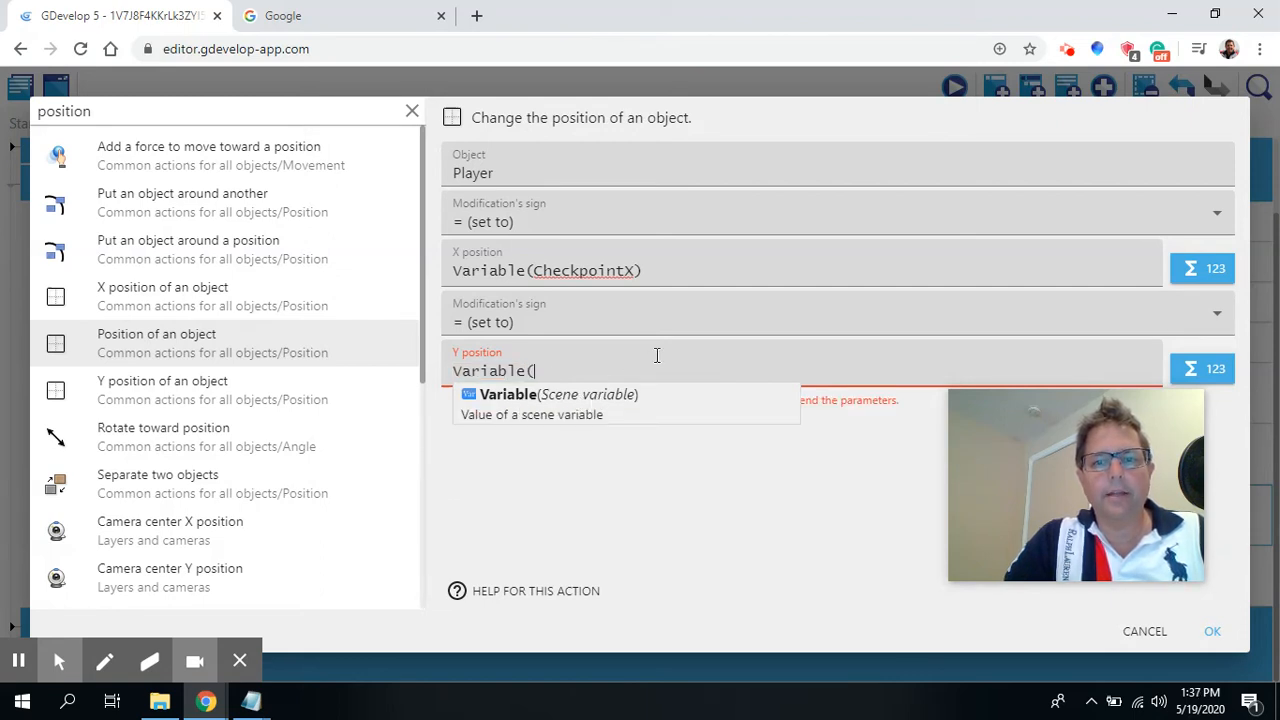
text(Check)
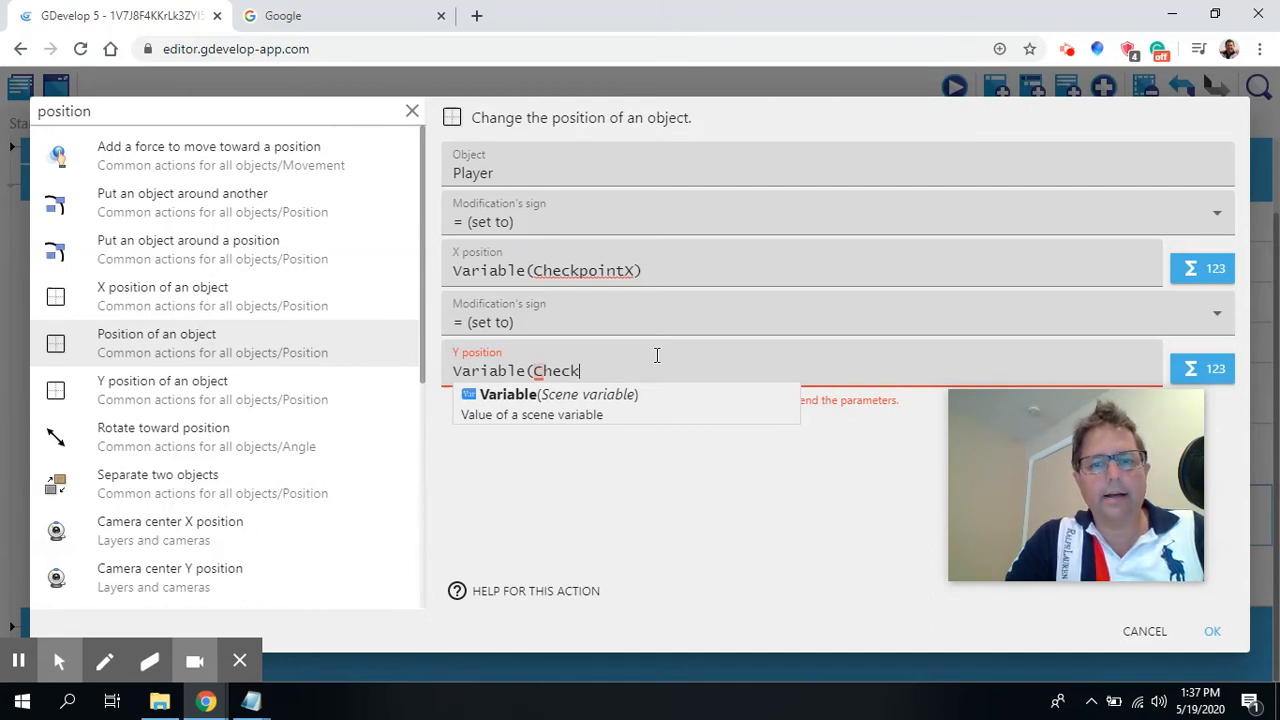
text(point)
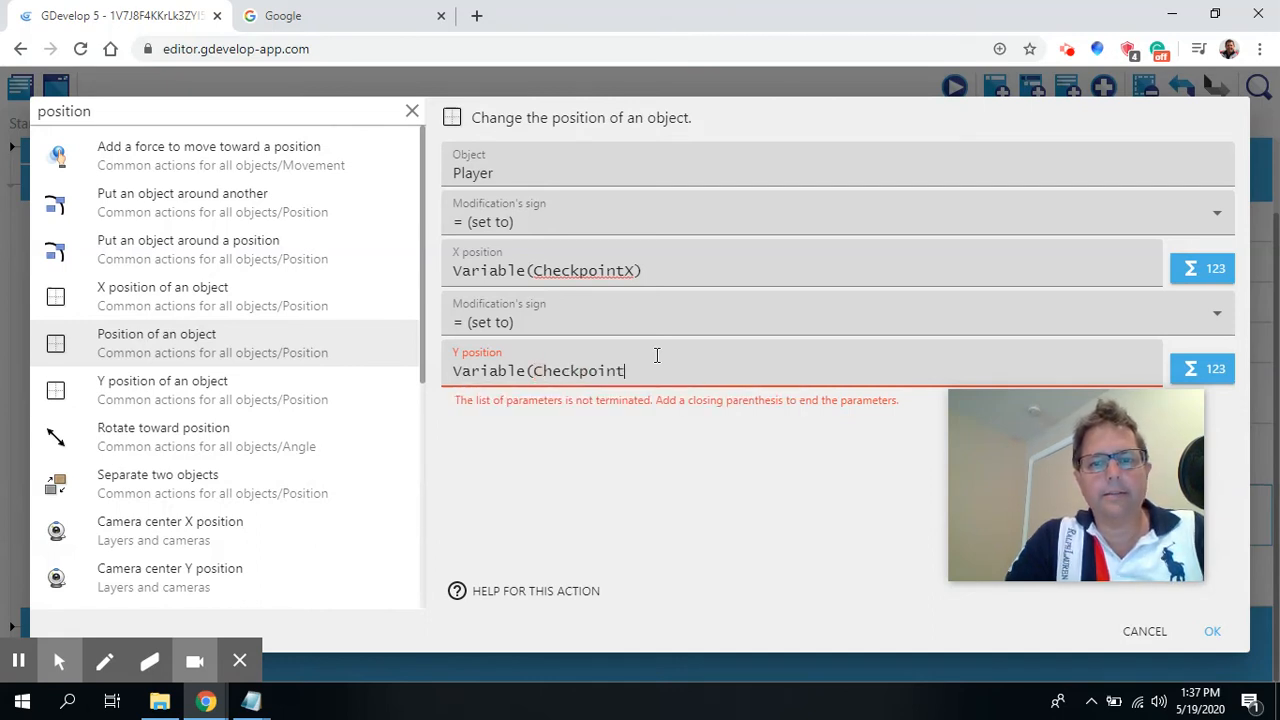
text(Y))
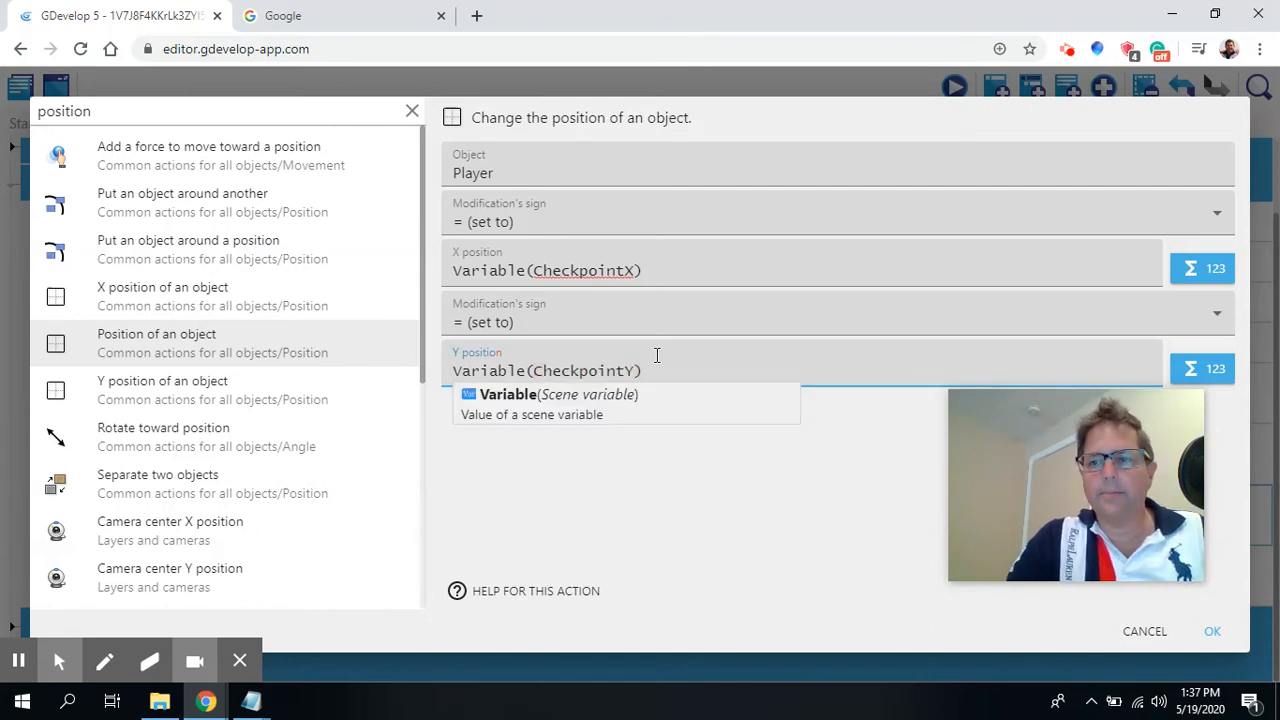
click(666, 508)
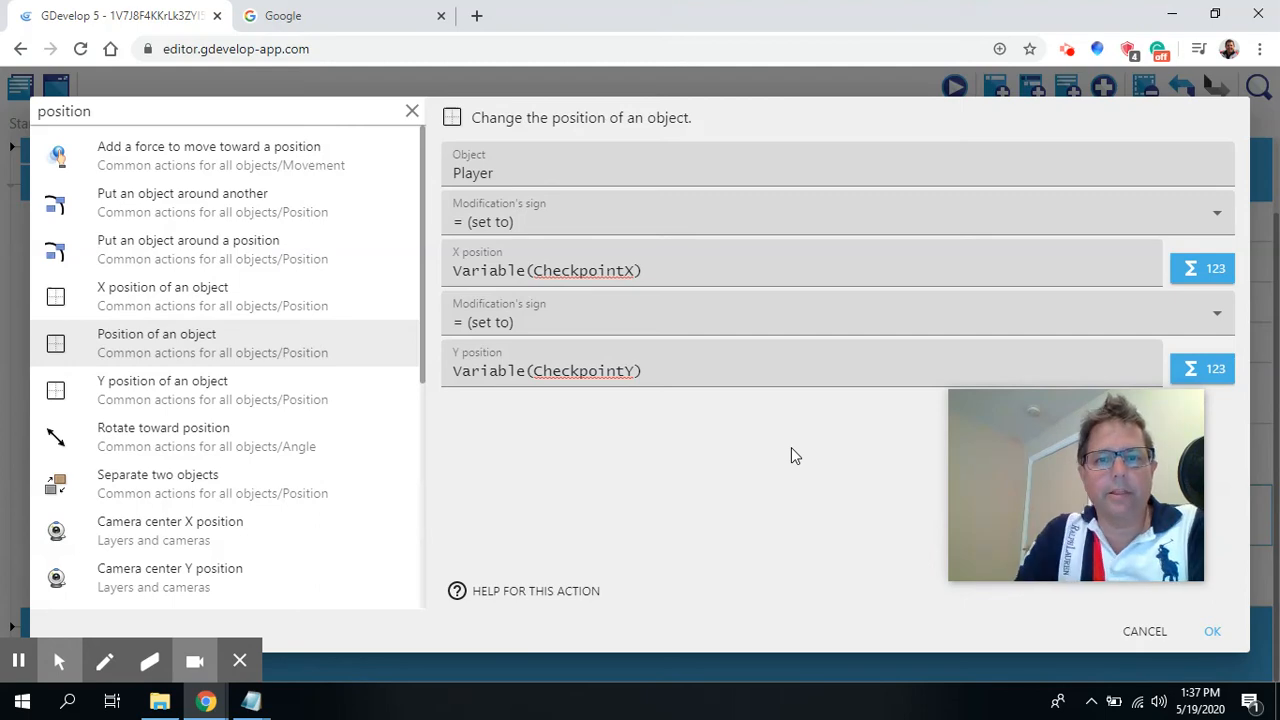
click(1213, 634)
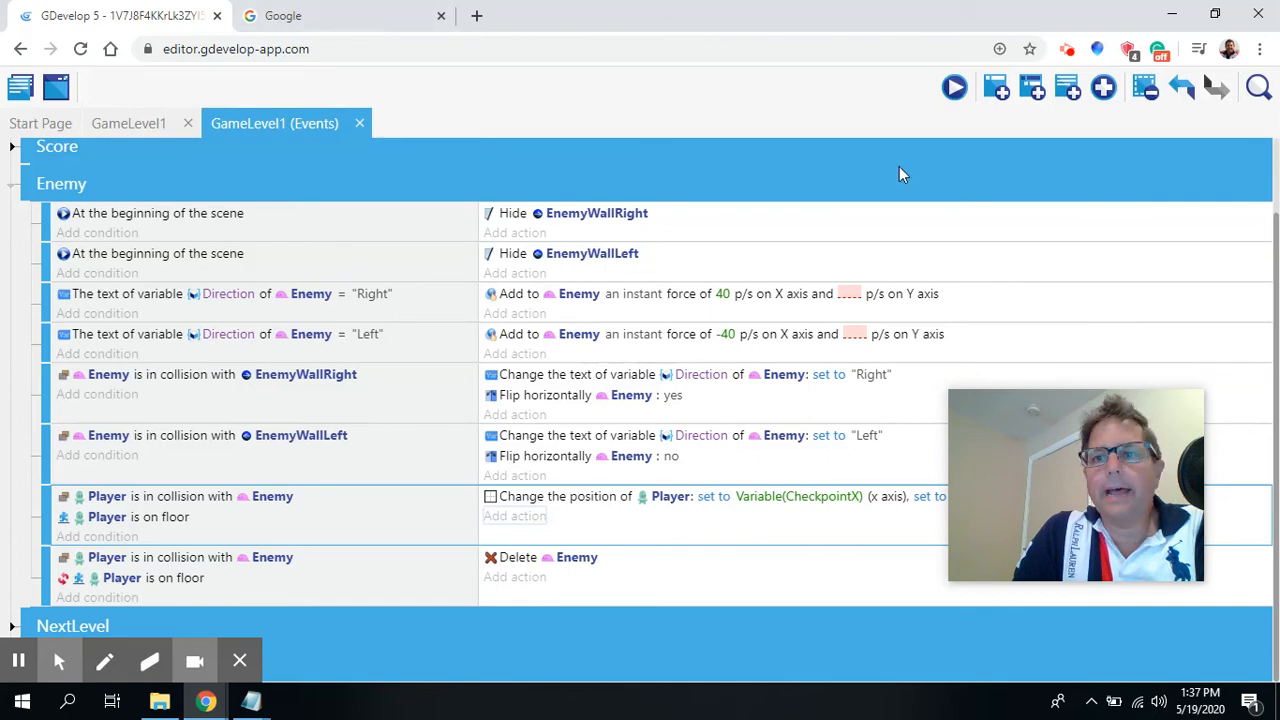
Launch a preview of the game and close it.
click(953, 88)
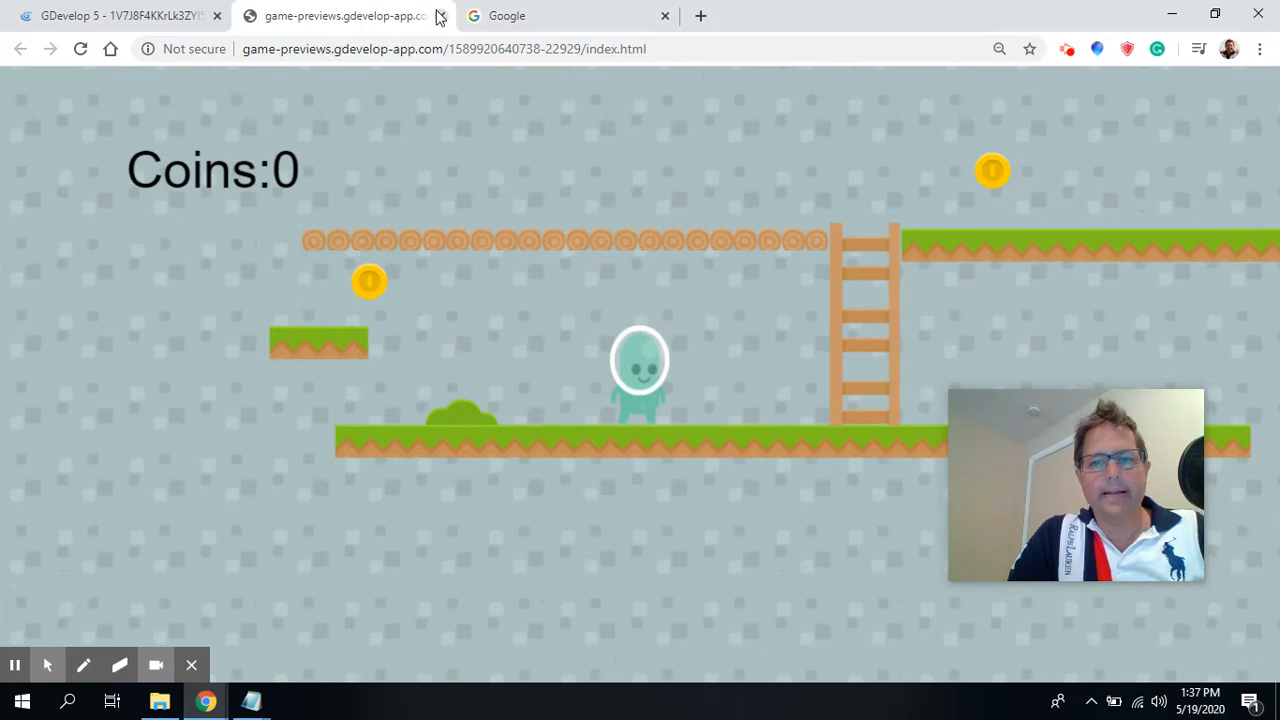
drag(1014, 484, 1079, 572)
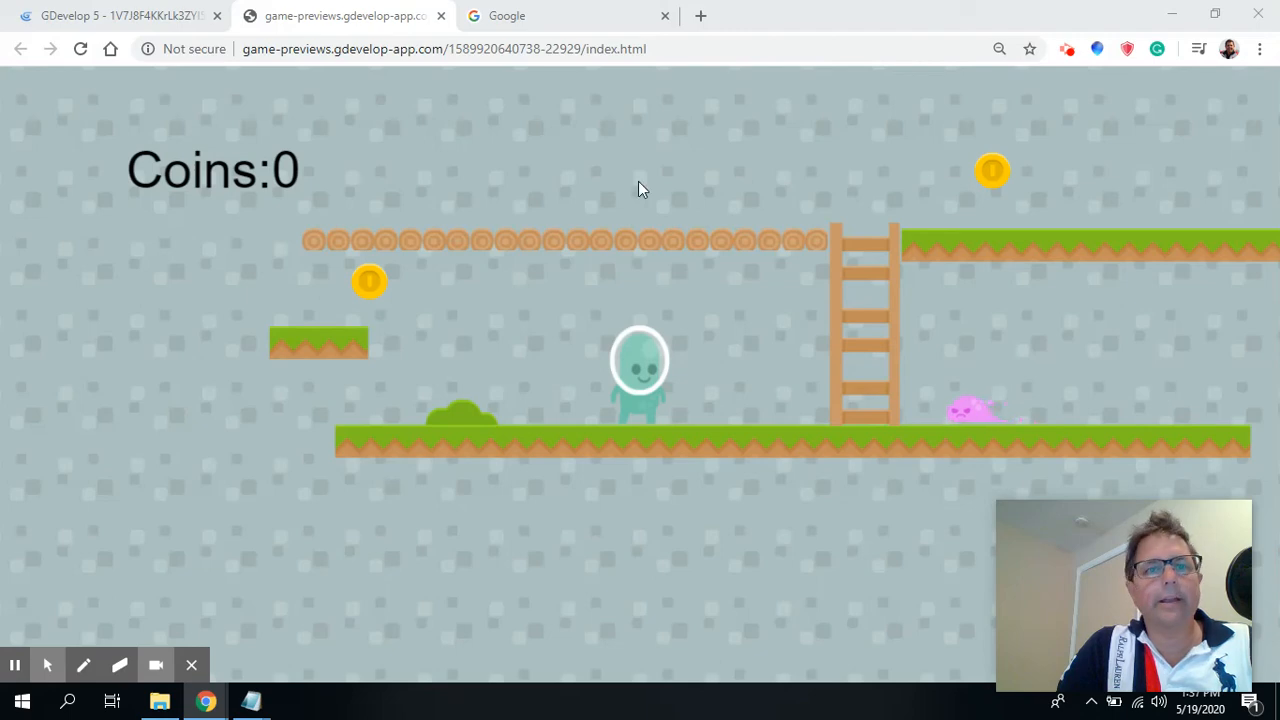
click(441, 15)
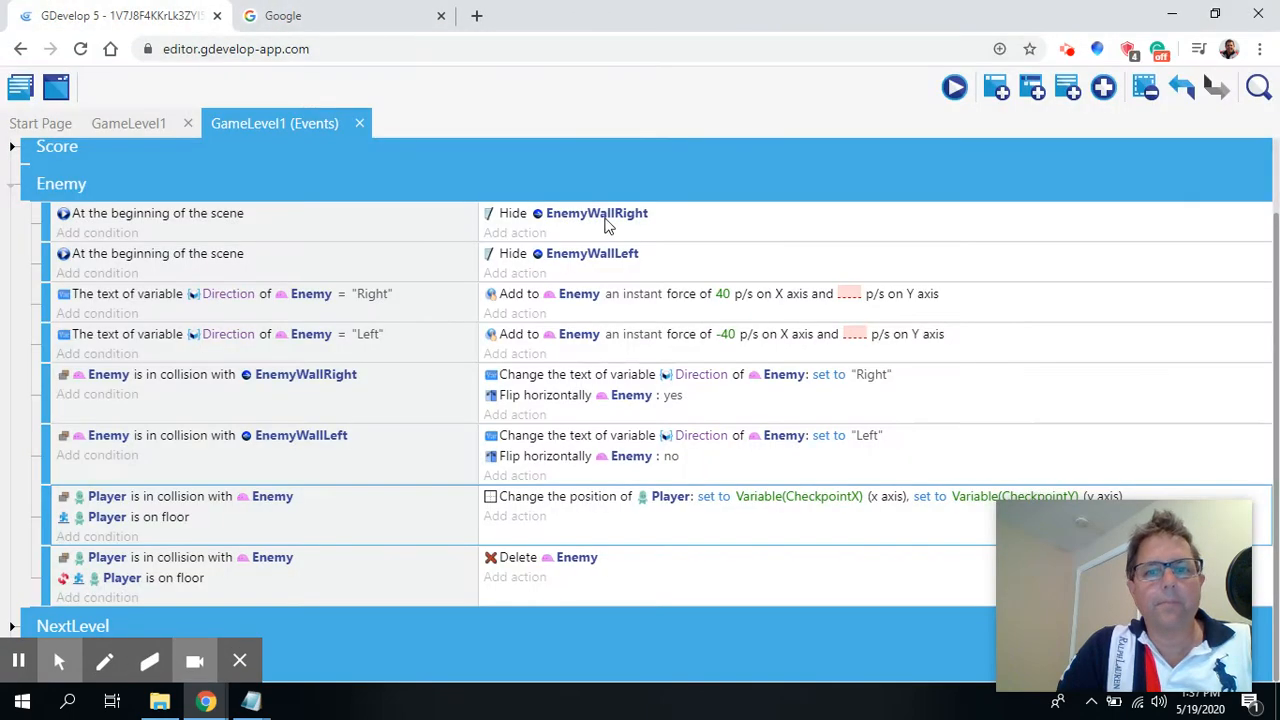
Place a Checkpoint instance on the upper grass platform just right of the ladder in the GameLevel1 scene.
click(140, 123)
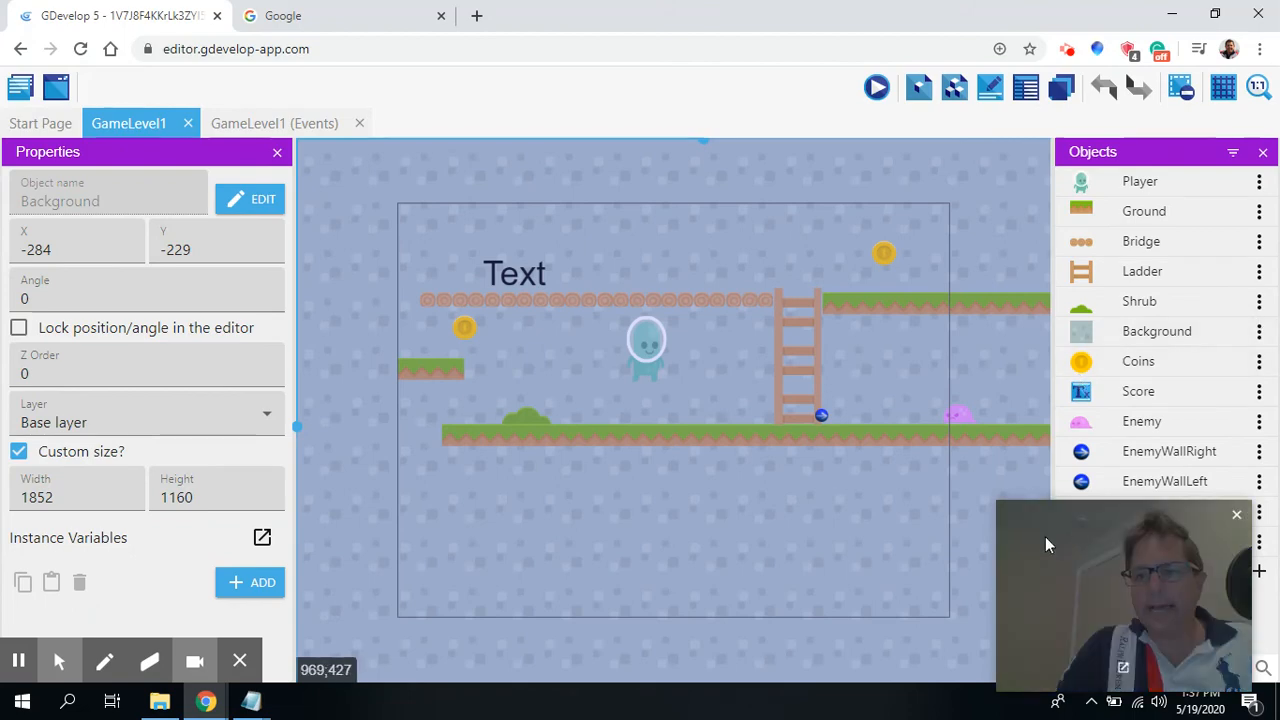
drag(1045, 536, 690, 514)
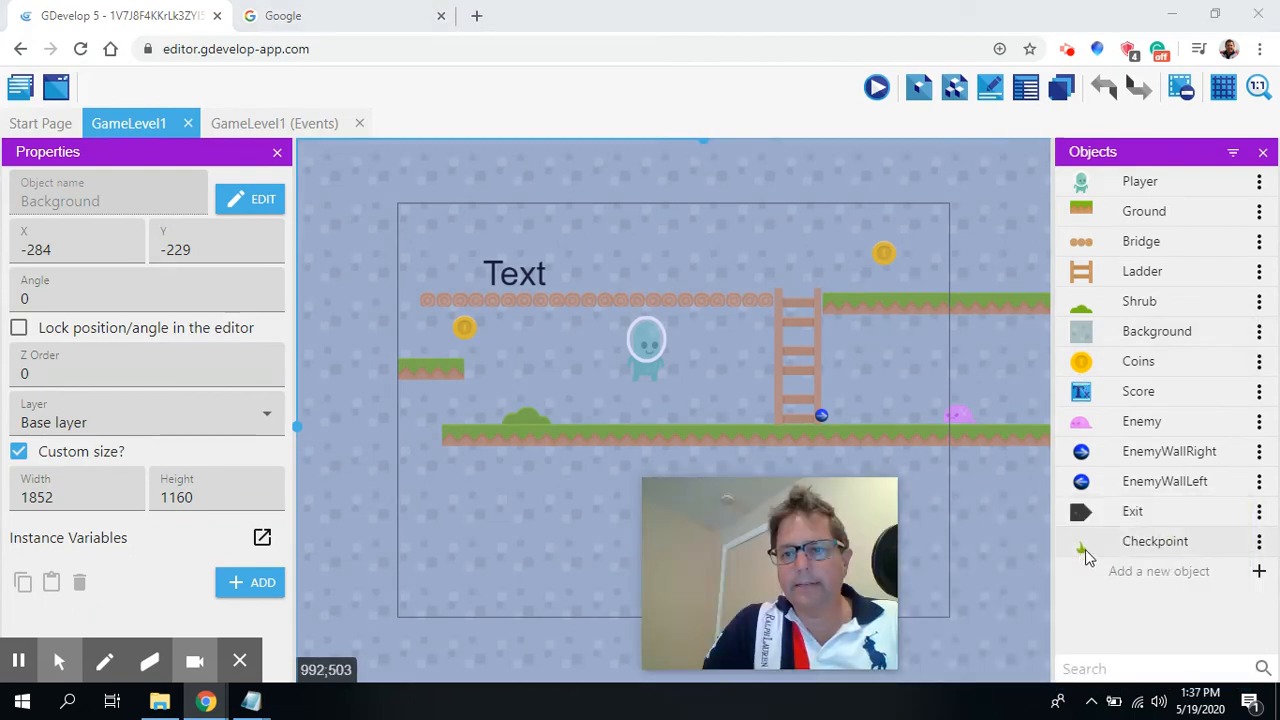
drag(1081, 552, 825, 244)
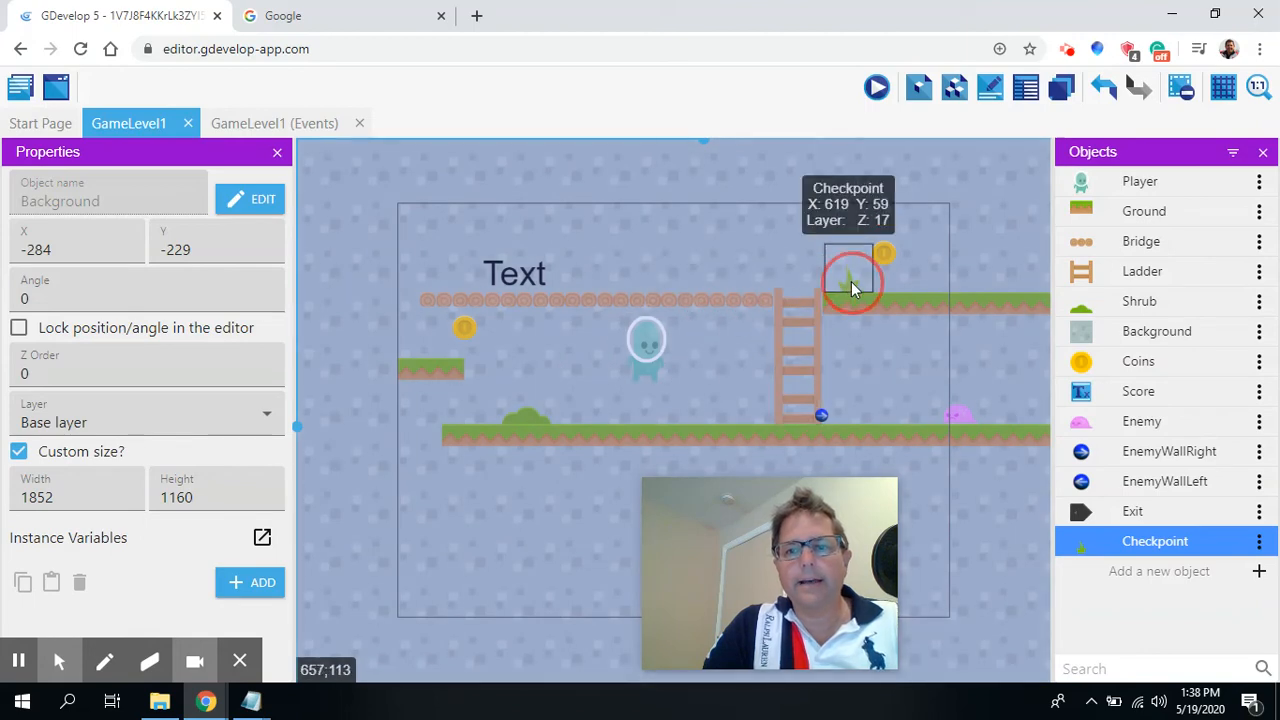
Preview the game, moving the Player up the ladder past the checkpoint and back toward the enemy, then close the preview.
click(877, 90)
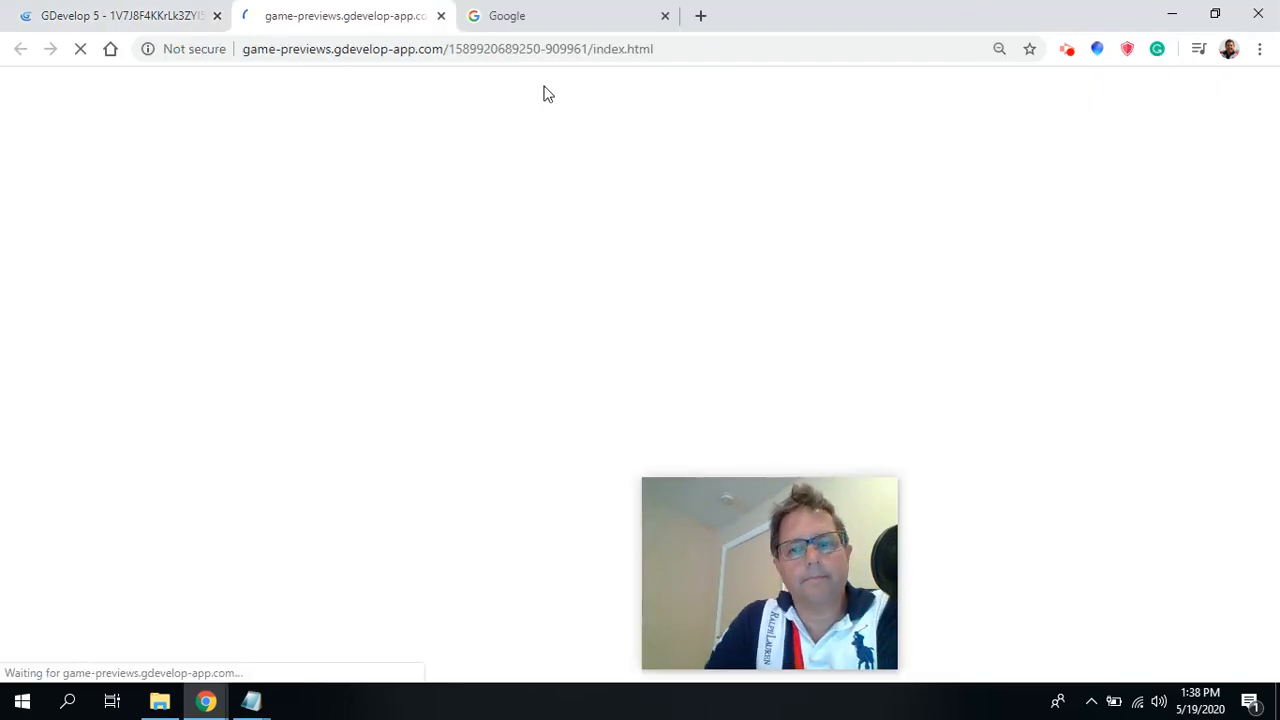
key(Right)
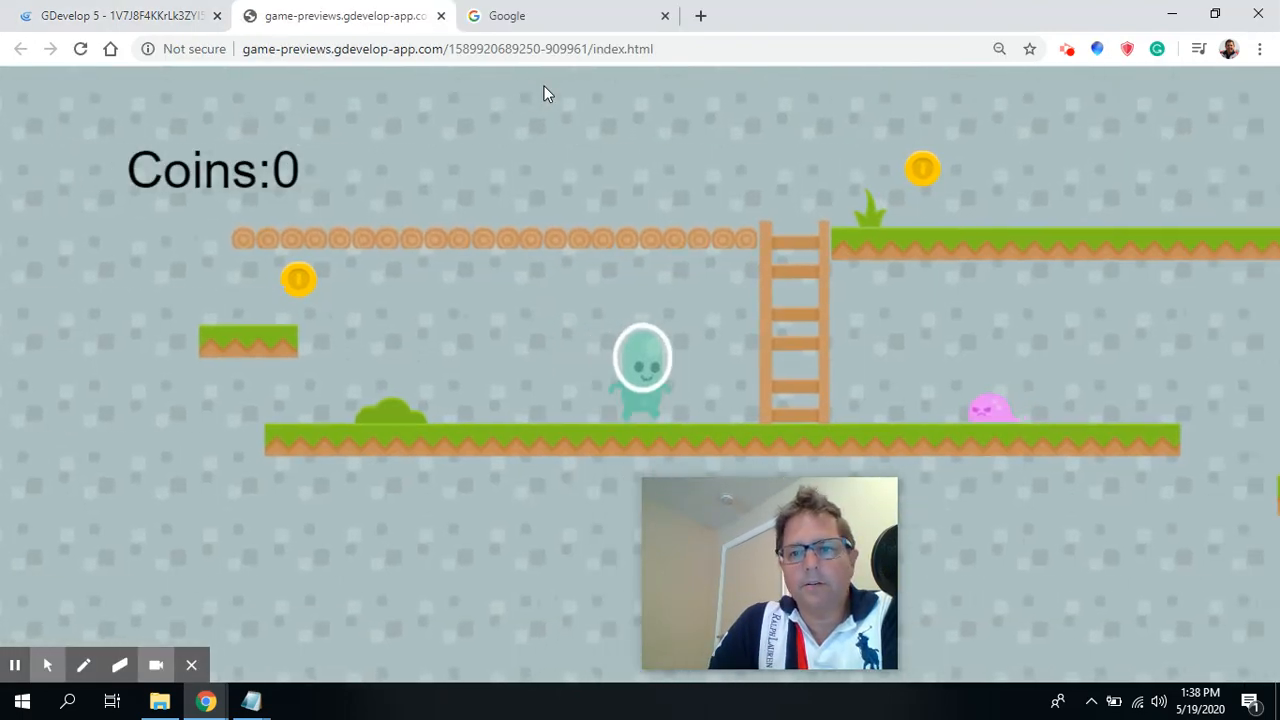
key(Up)
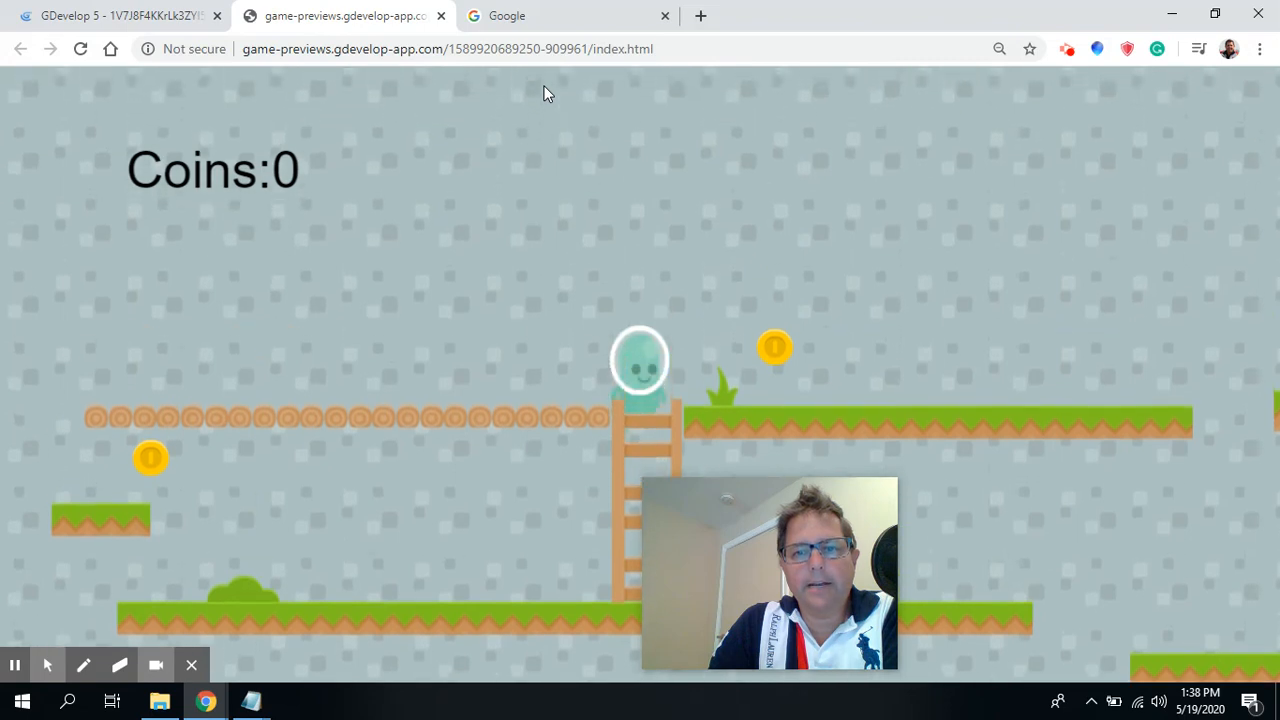
key(Right)
key(Right)
key(Left)
key(Down)
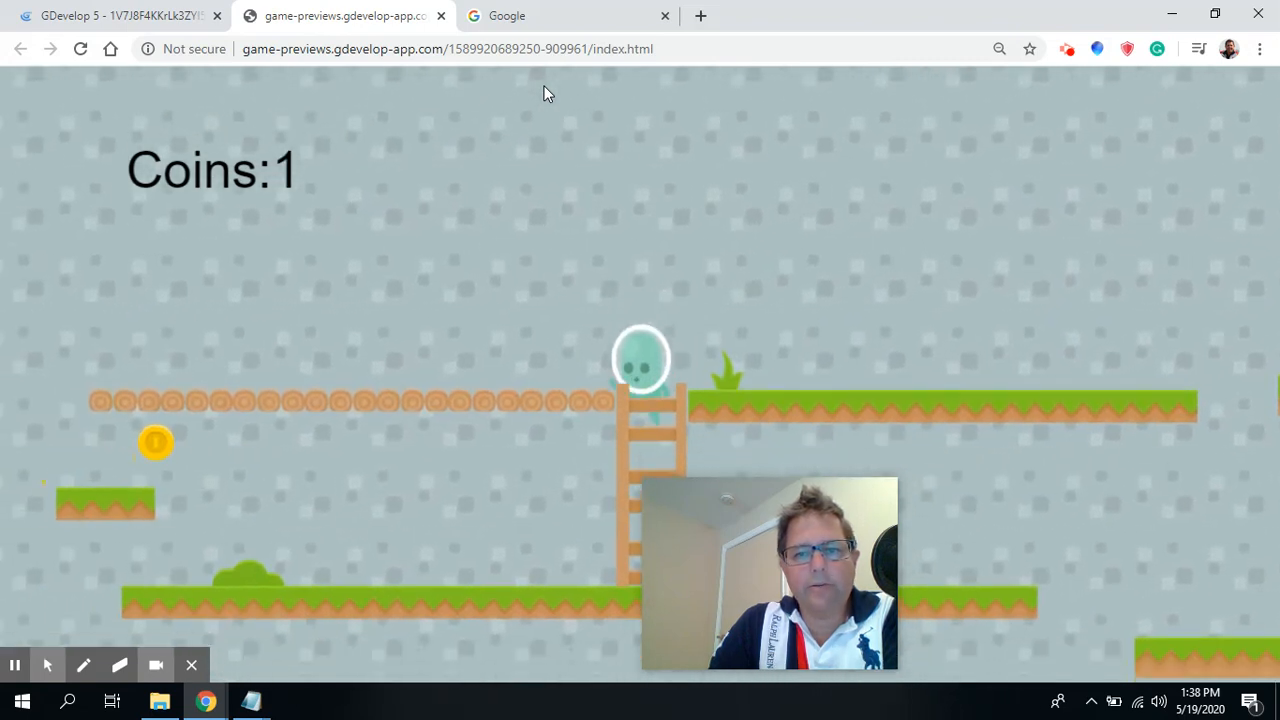
key(Right)
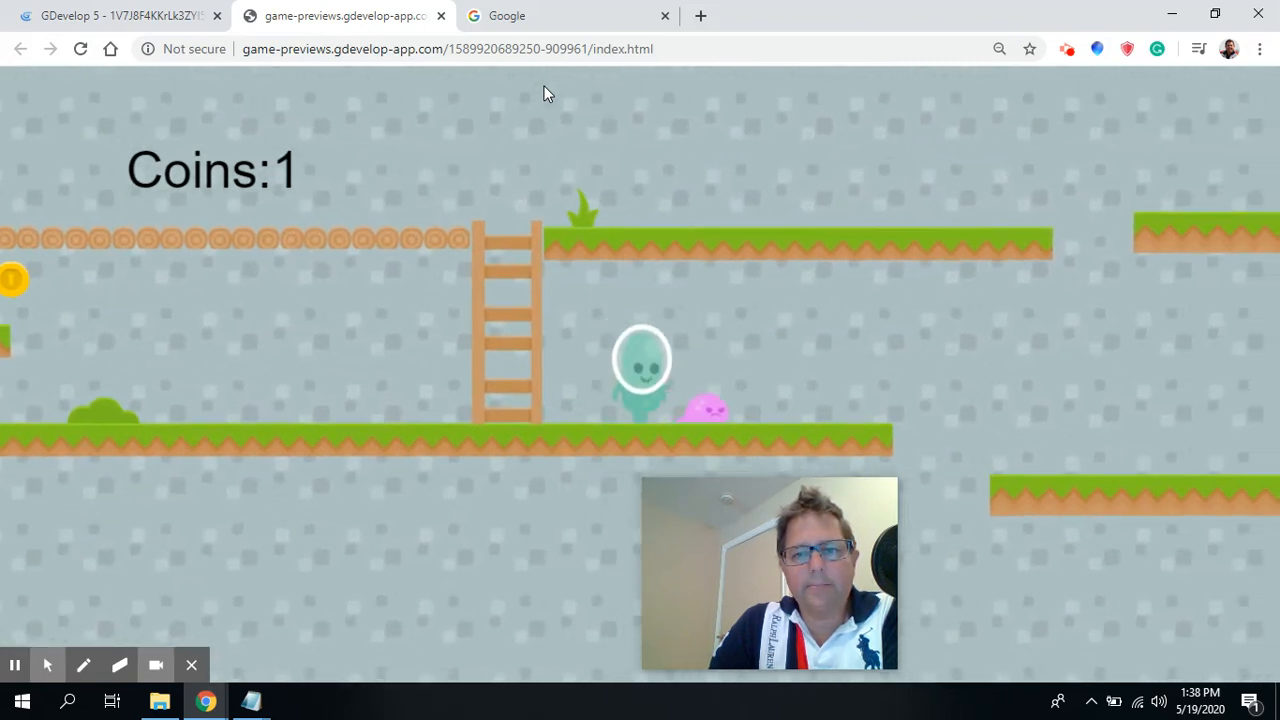
key(space)
key(Left)
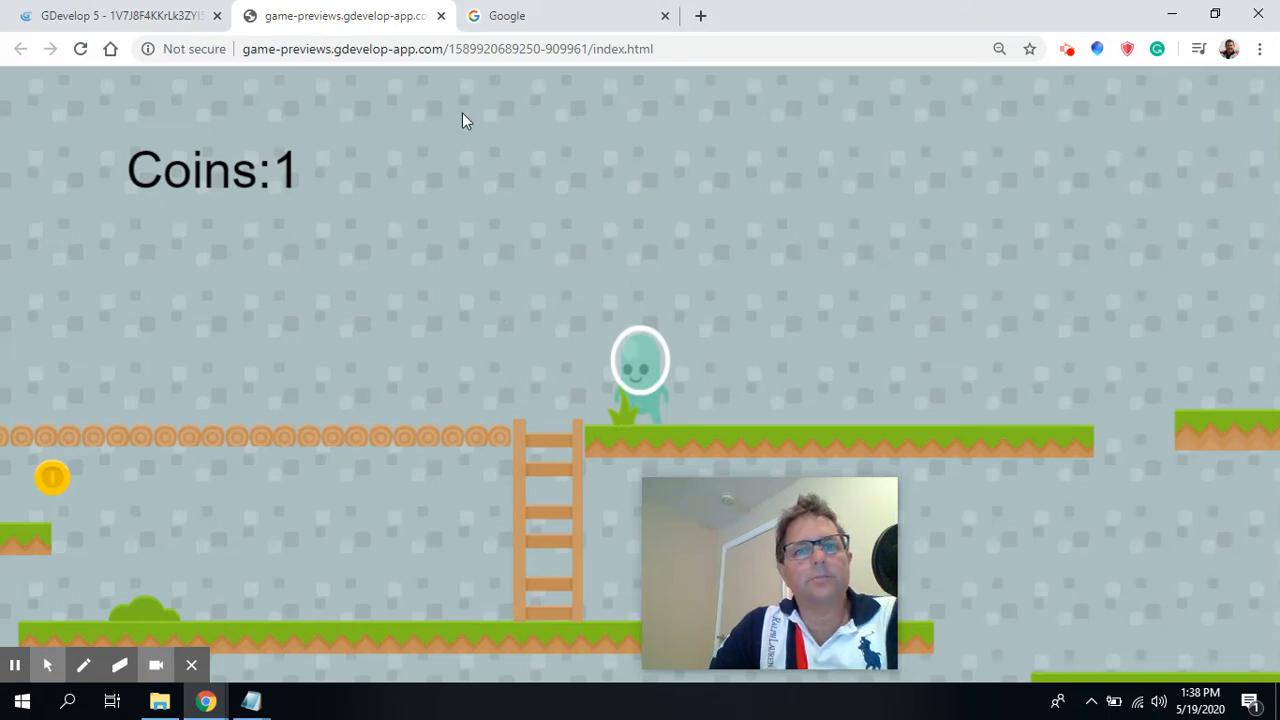
click(441, 16)
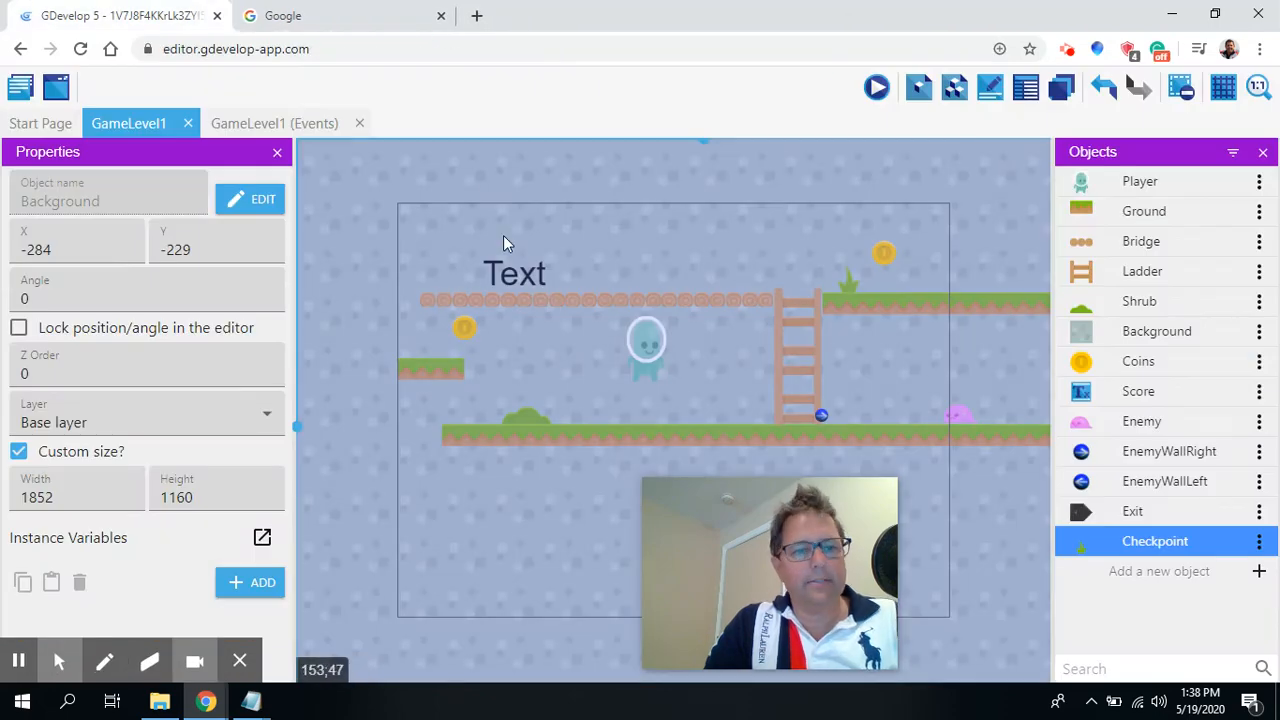
Change the respawn action's Y position to Variable(CheckpointY) - Player.Height() and collapse the Enemy group.
click(272, 123)
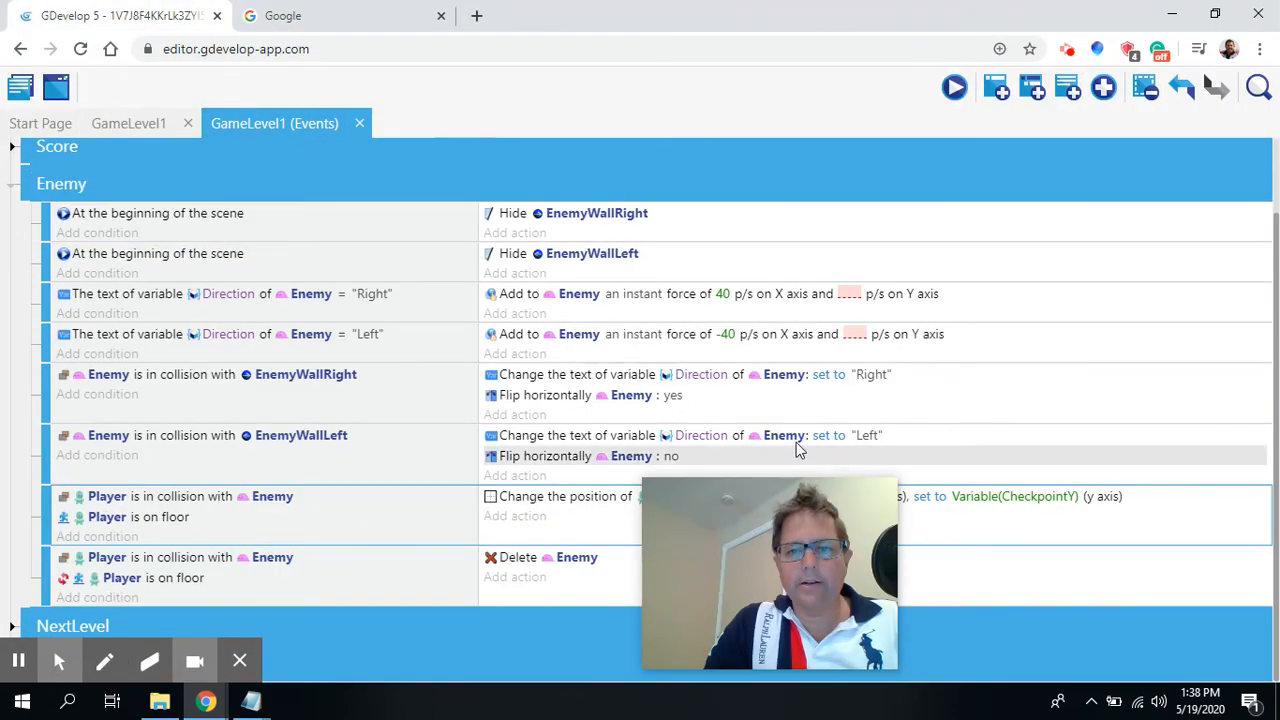
drag(748, 502, 1032, 273)
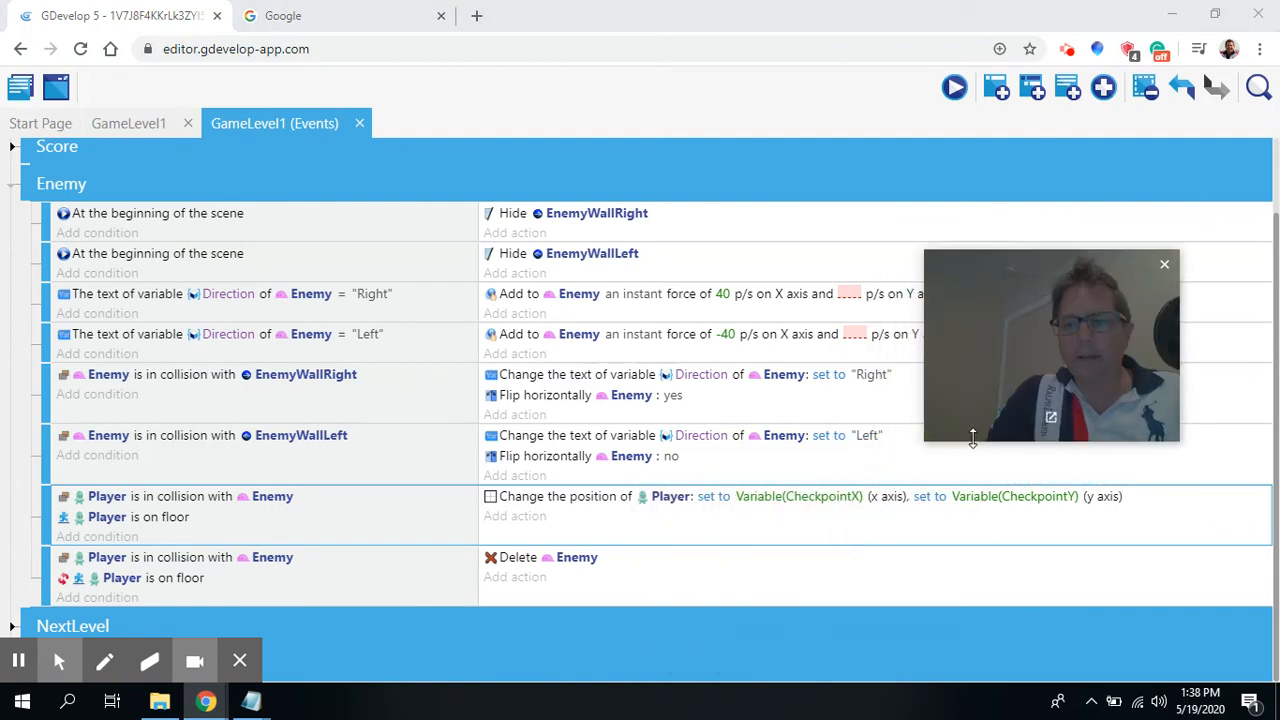
click(1024, 504)
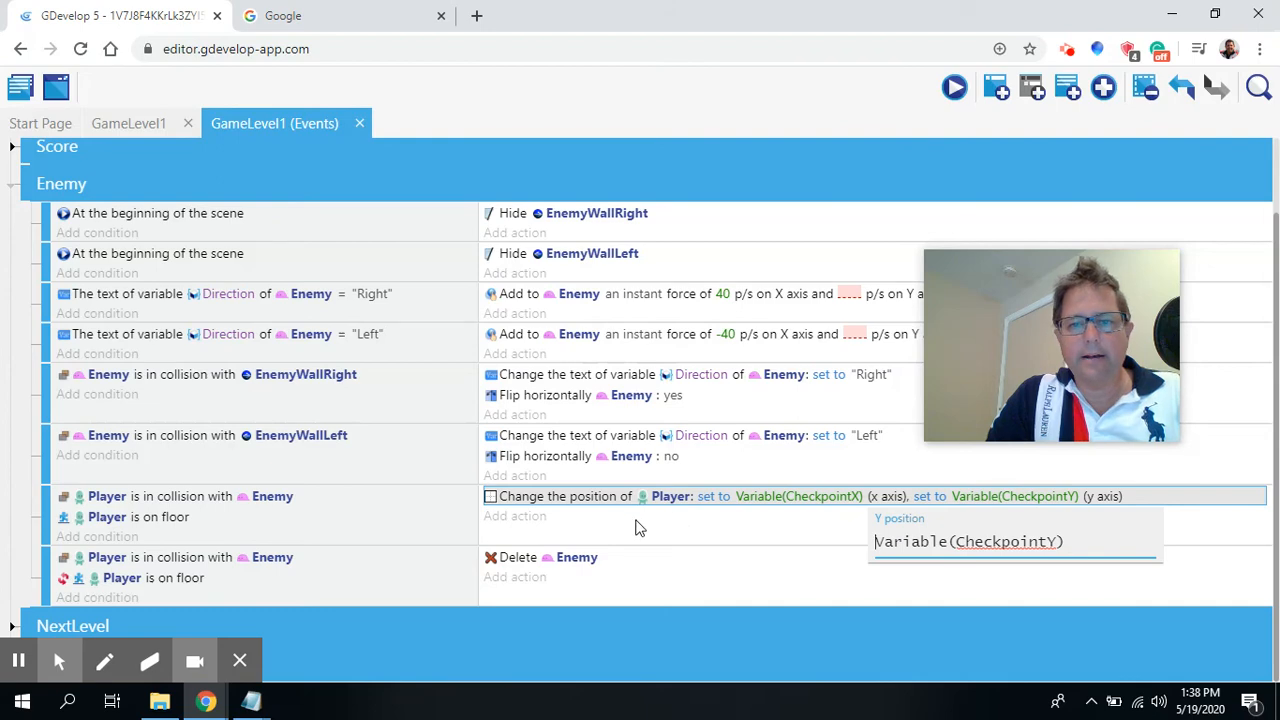
double_click(565, 505)
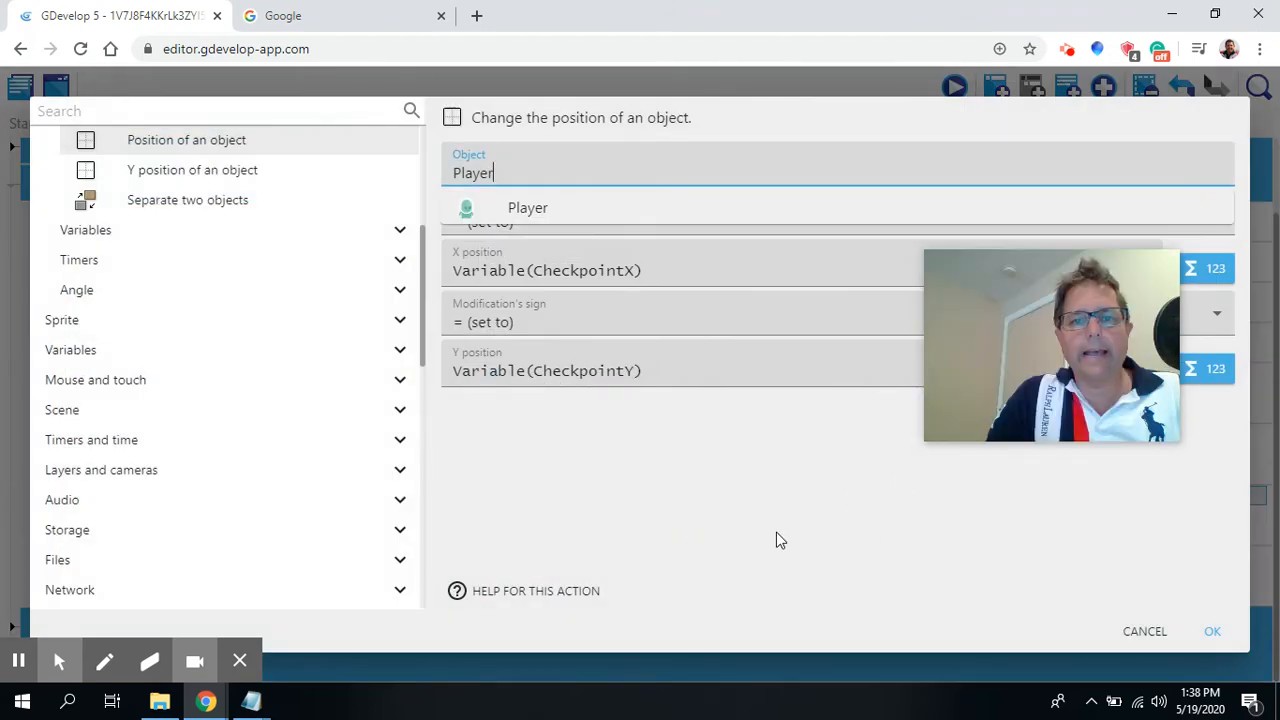
click(776, 532)
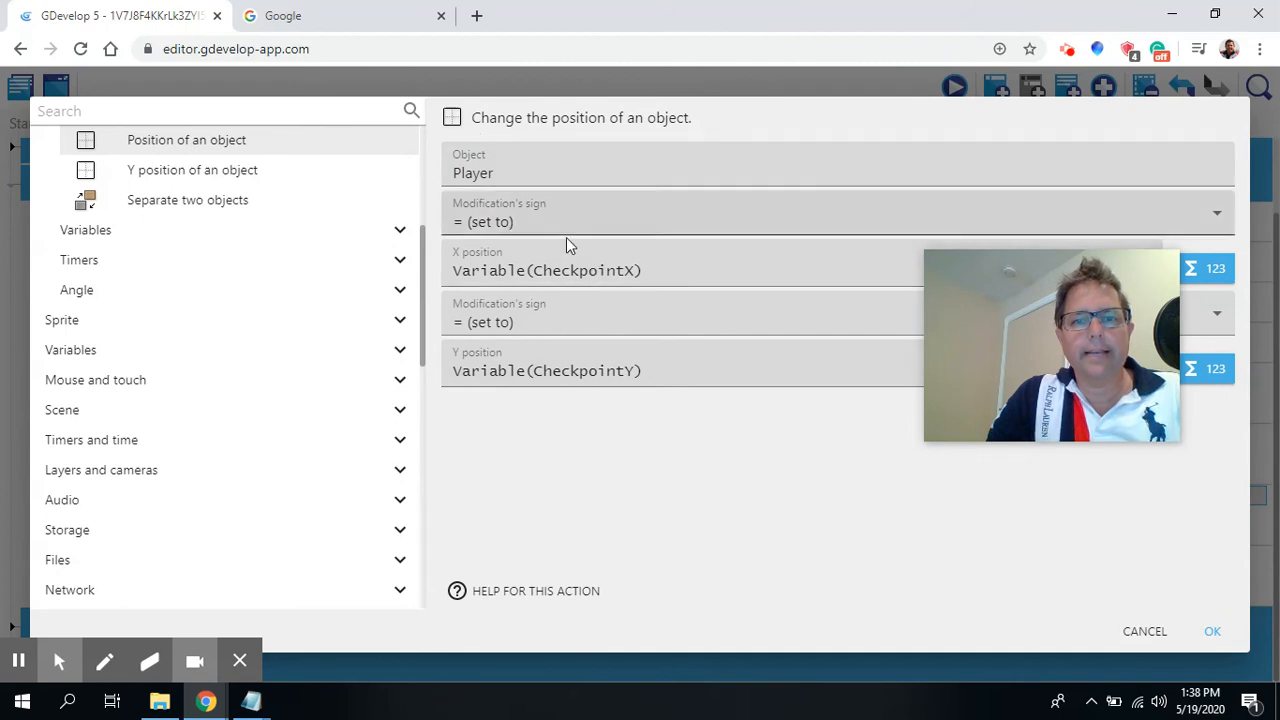
click(651, 375)
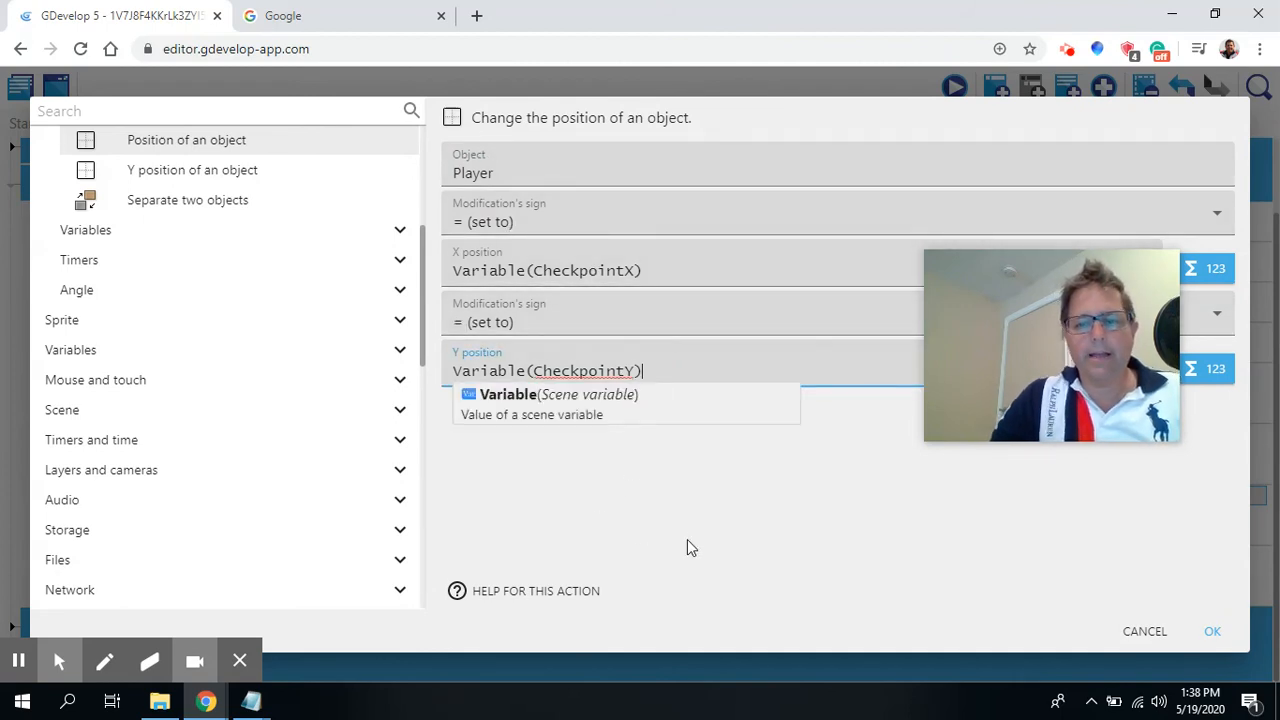
text(- )
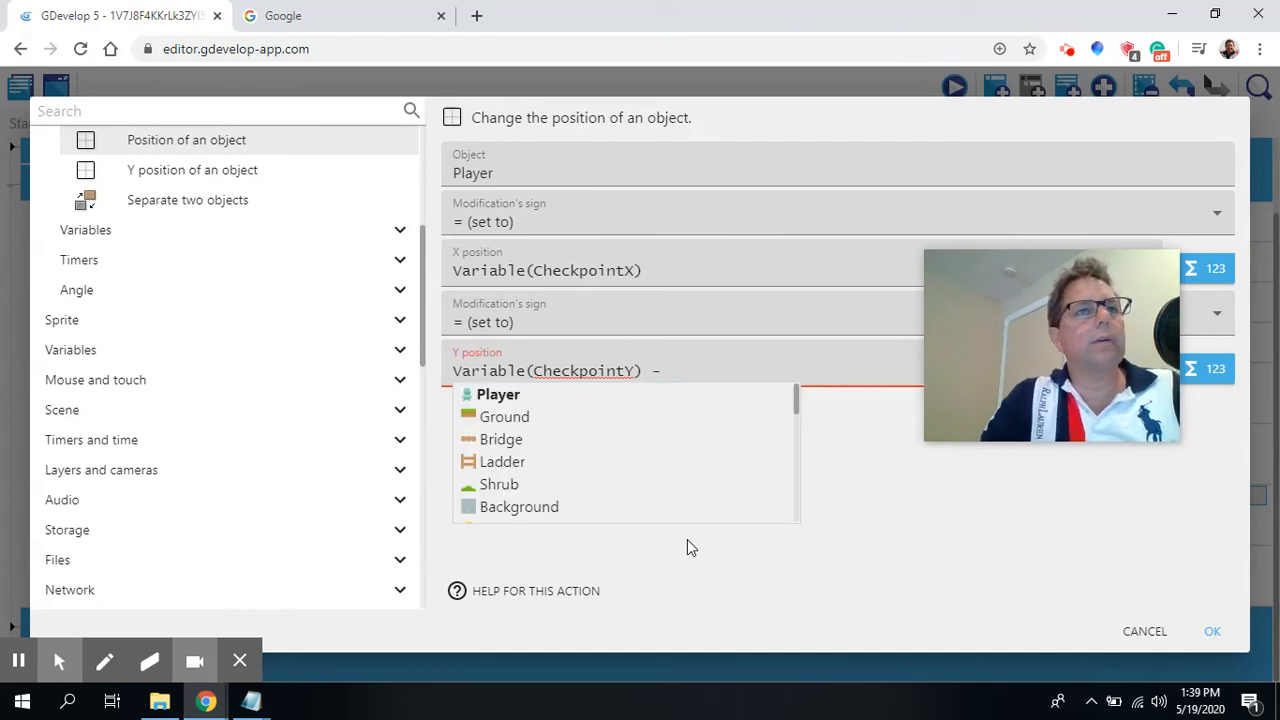
text(Player.)
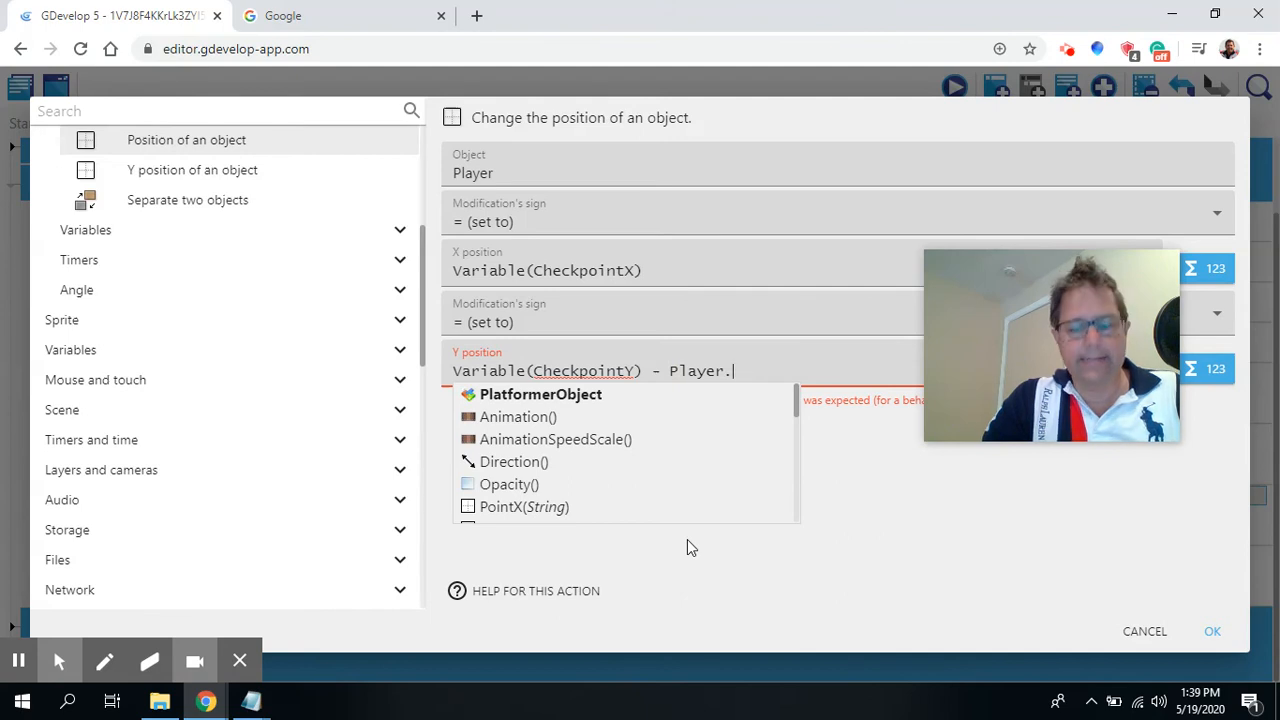
text(Height)
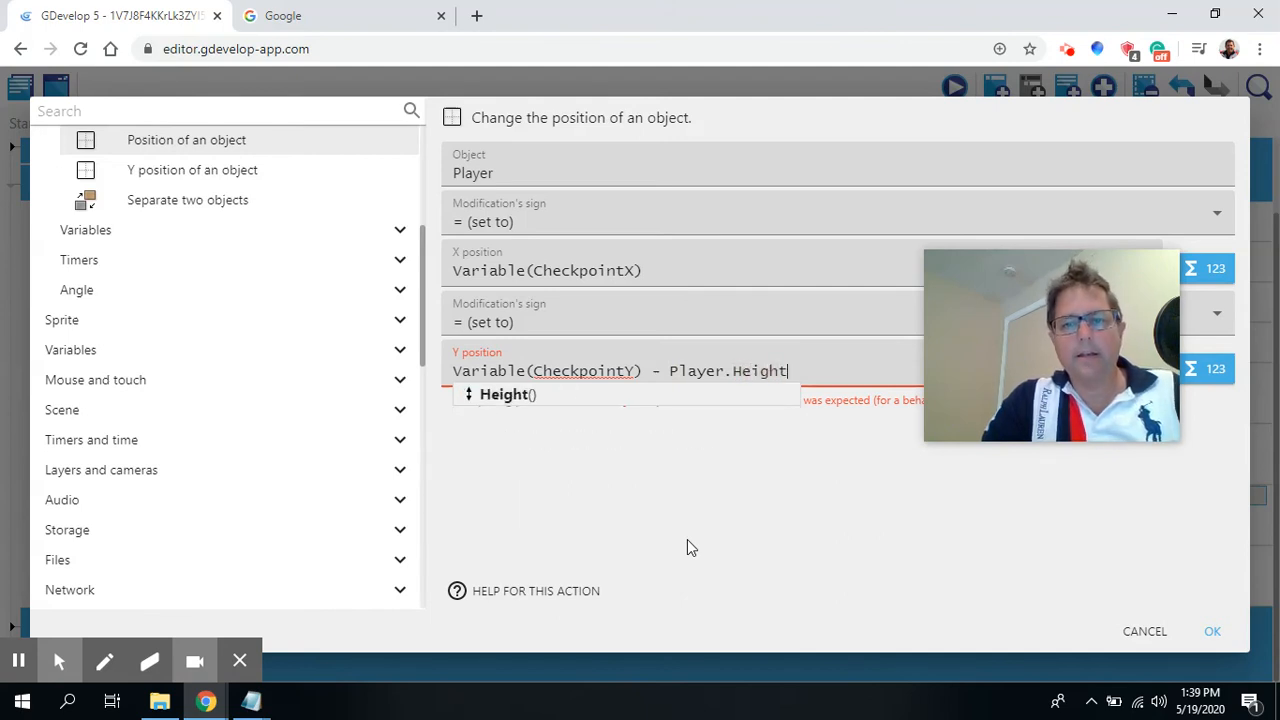
text(())
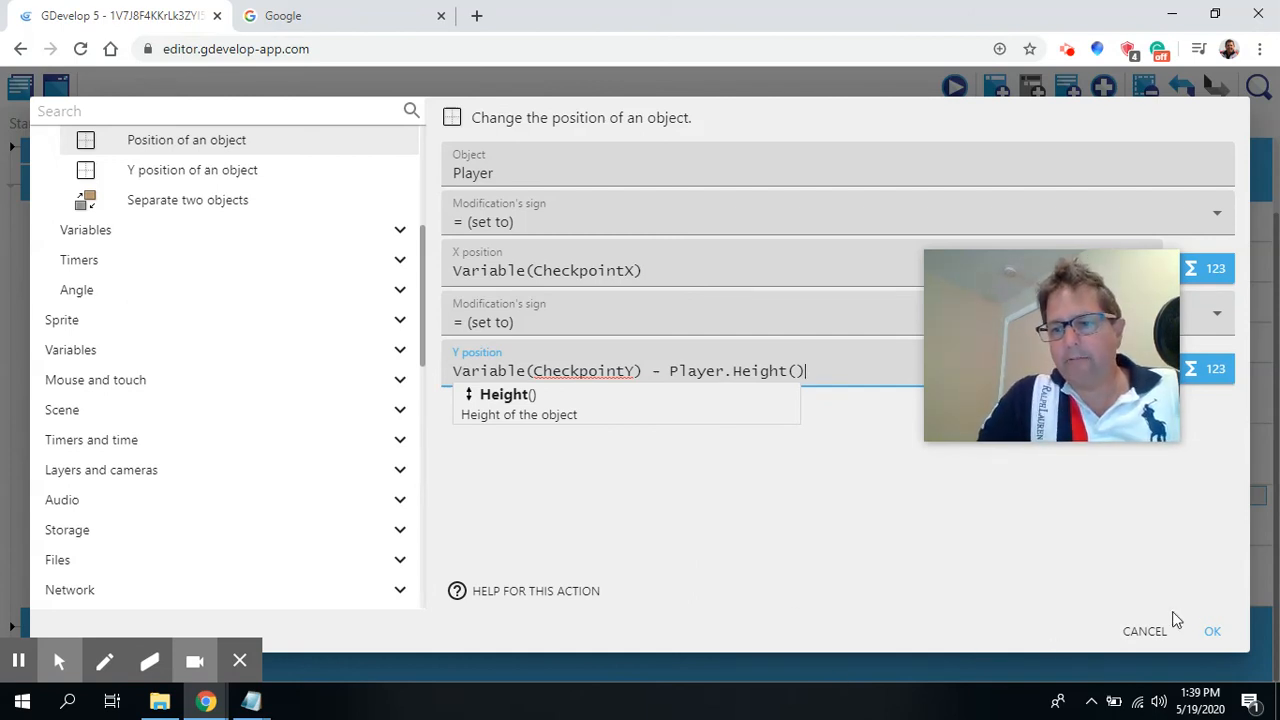
click(1209, 628)
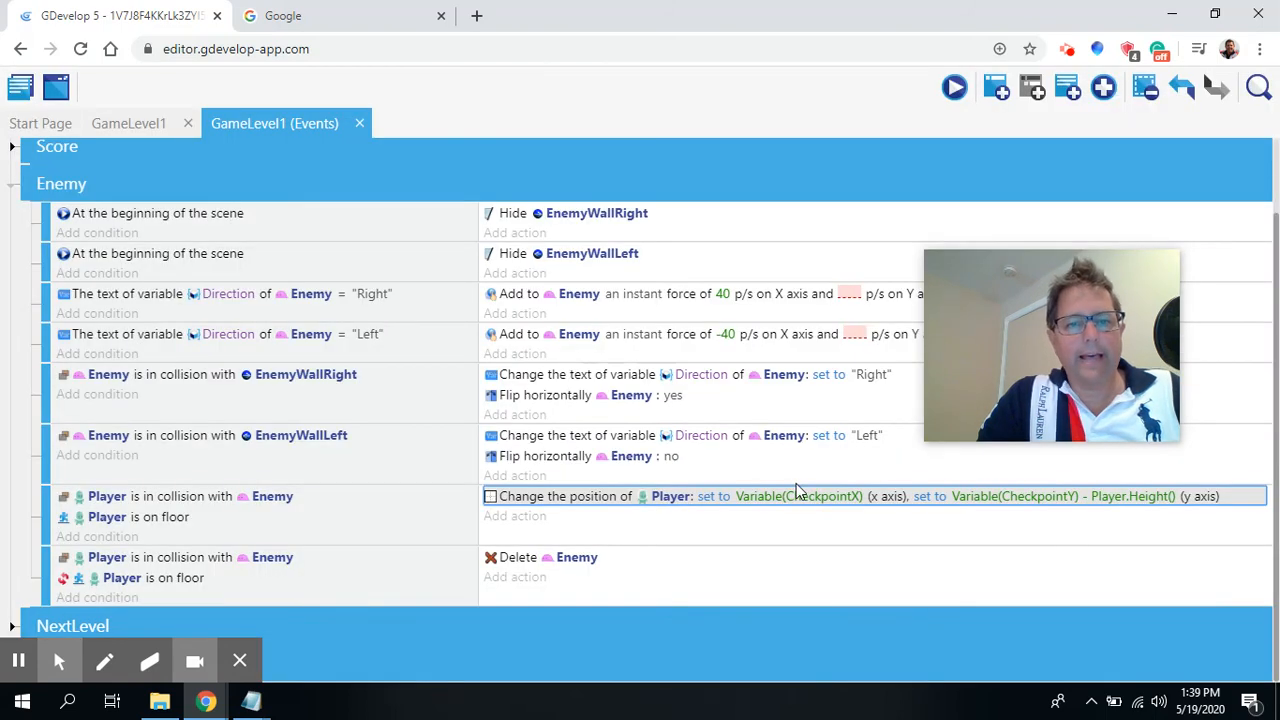
click(13, 188)
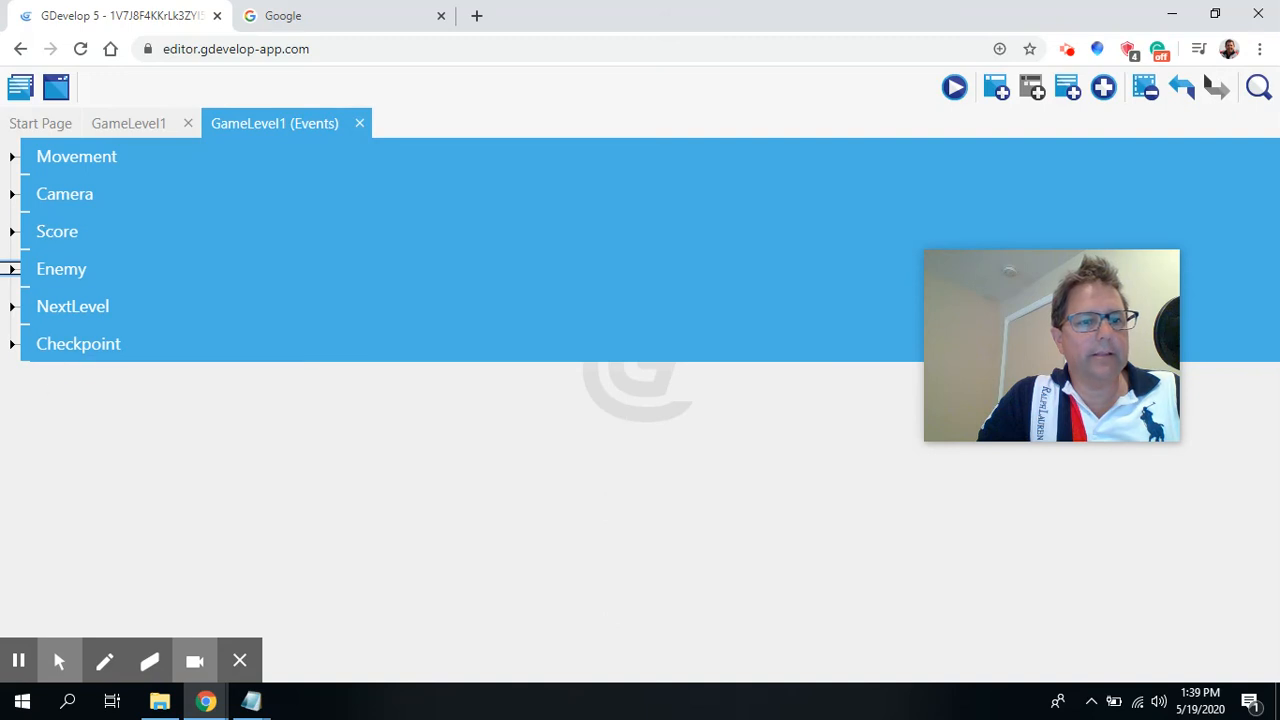
Add an action to the Checkpoint event that sets the Checkpoint object's animation number to 1.
click(13, 344)
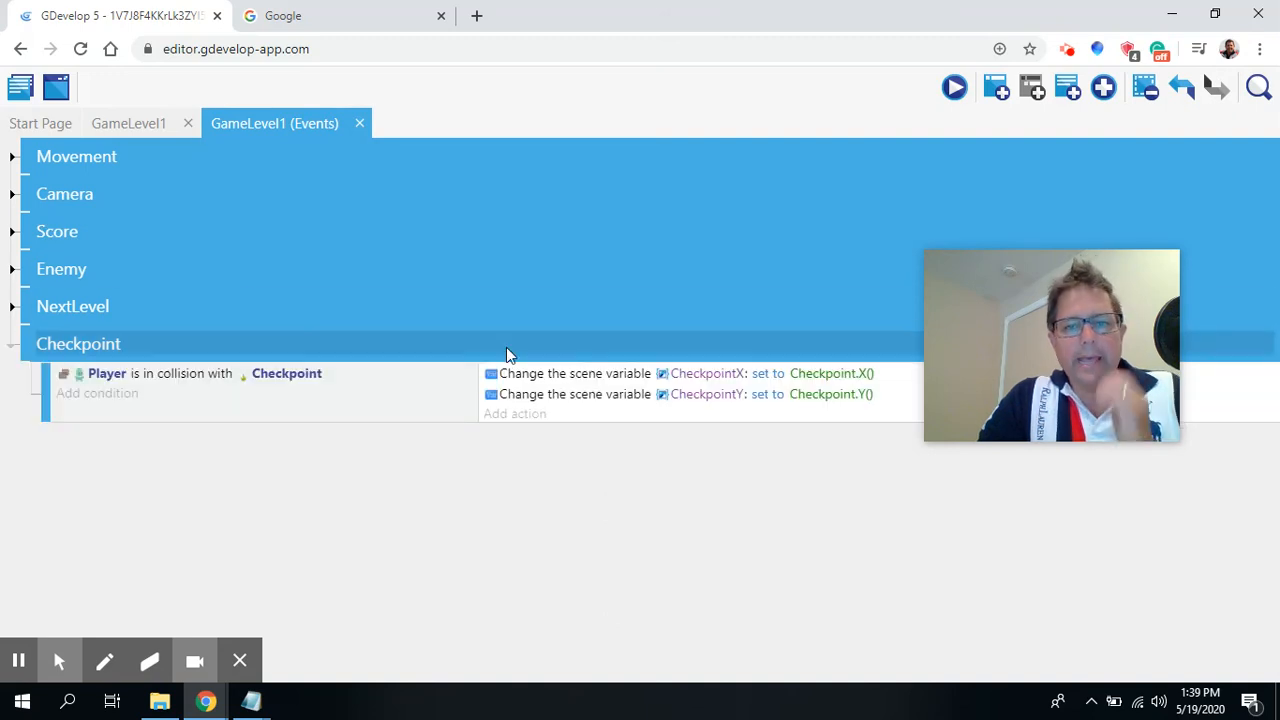
drag(1012, 279, 1108, 500)
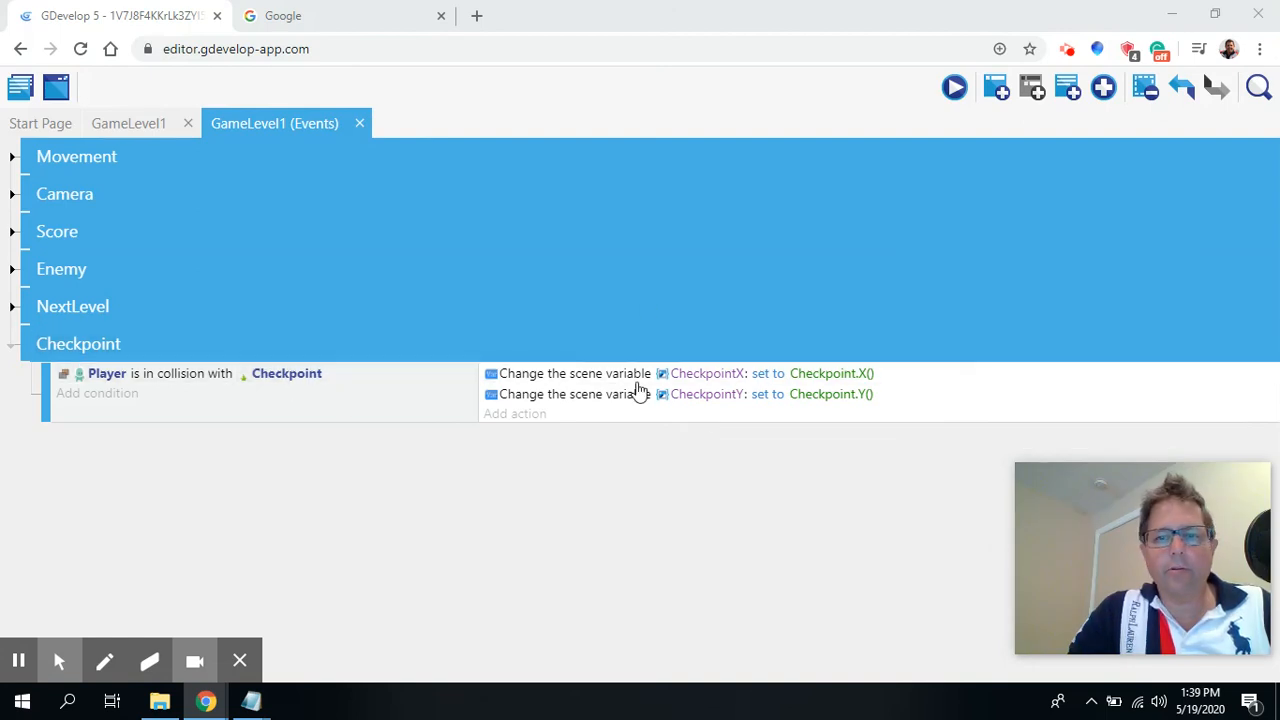
click(537, 418)
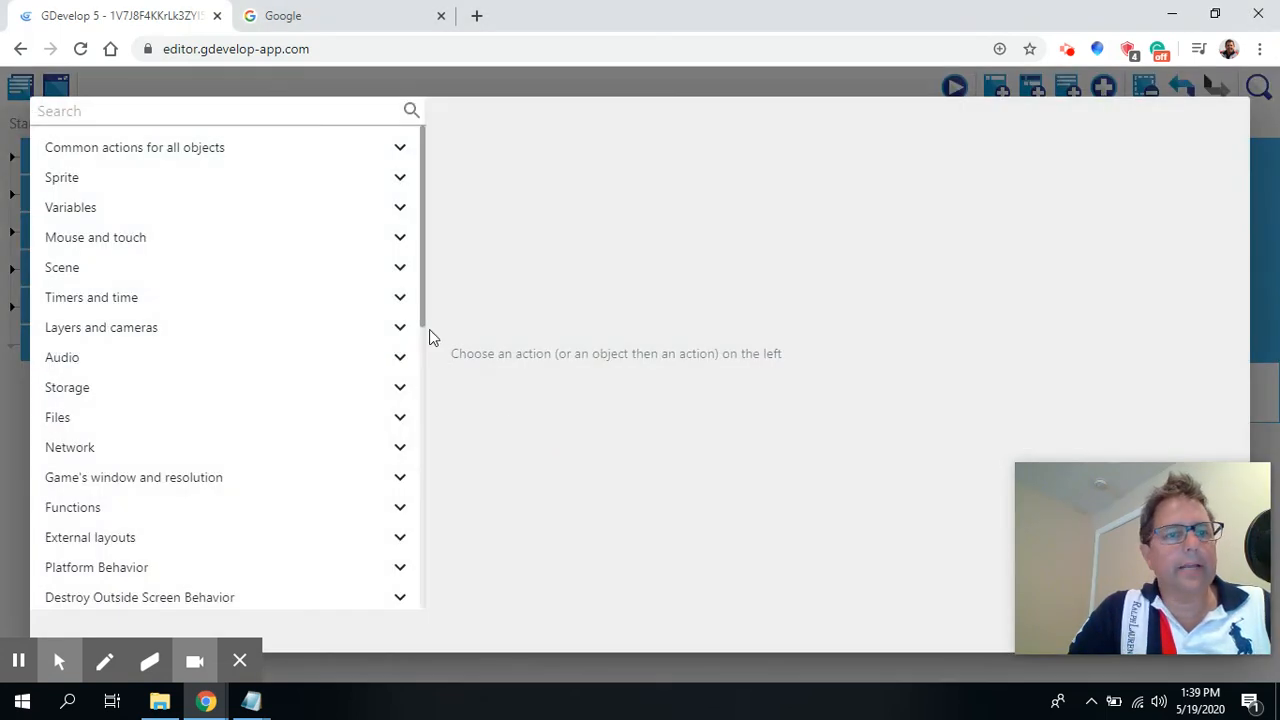
click(73, 178)
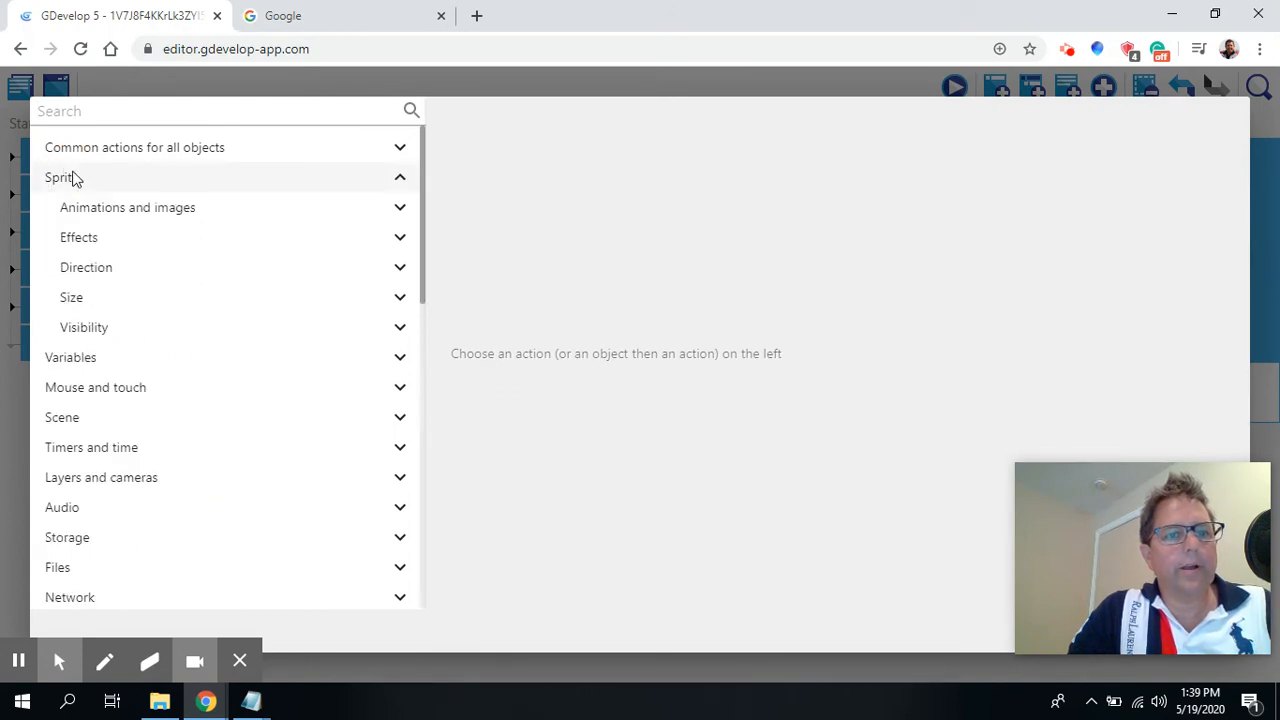
click(143, 210)
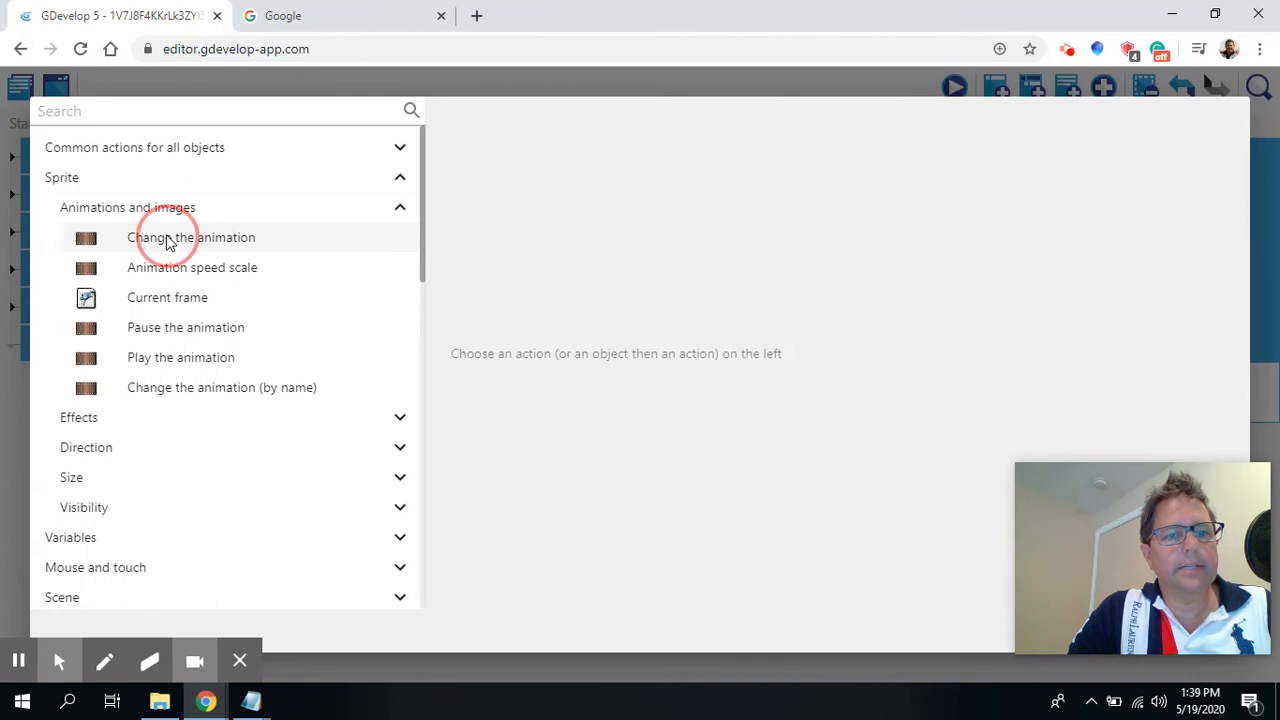
click(167, 241)
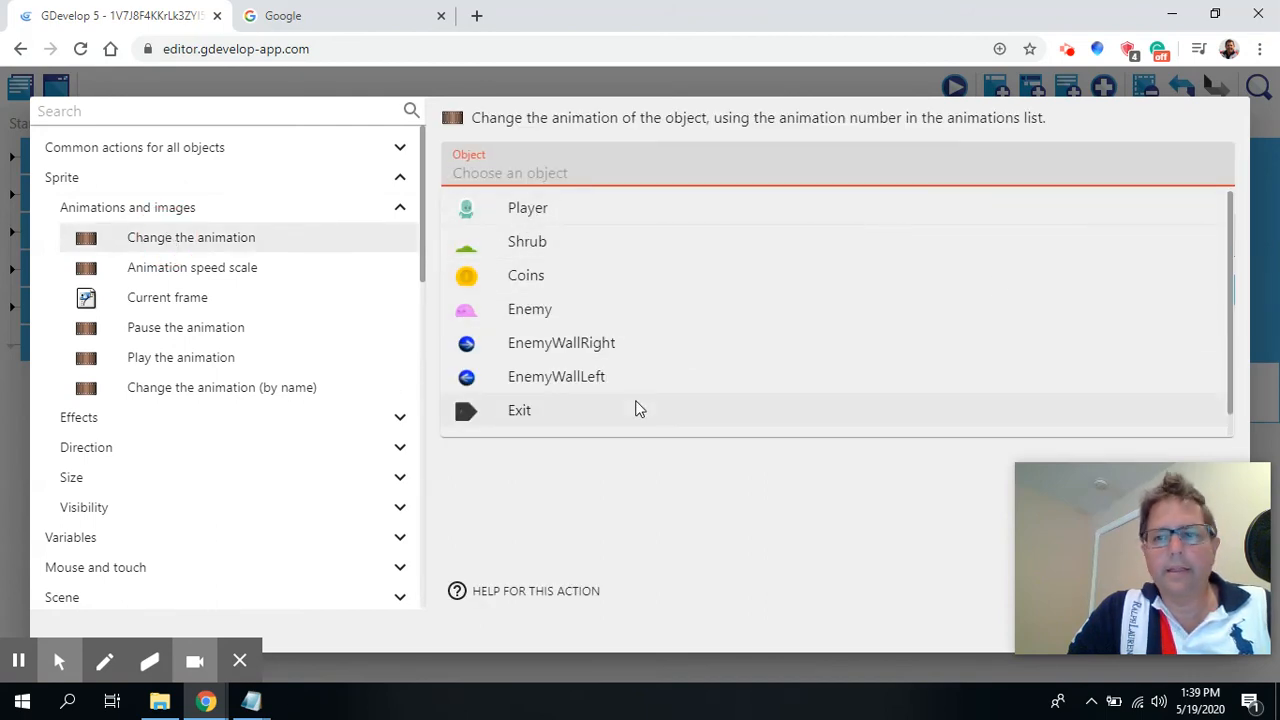
drag(1235, 235, 1243, 363)
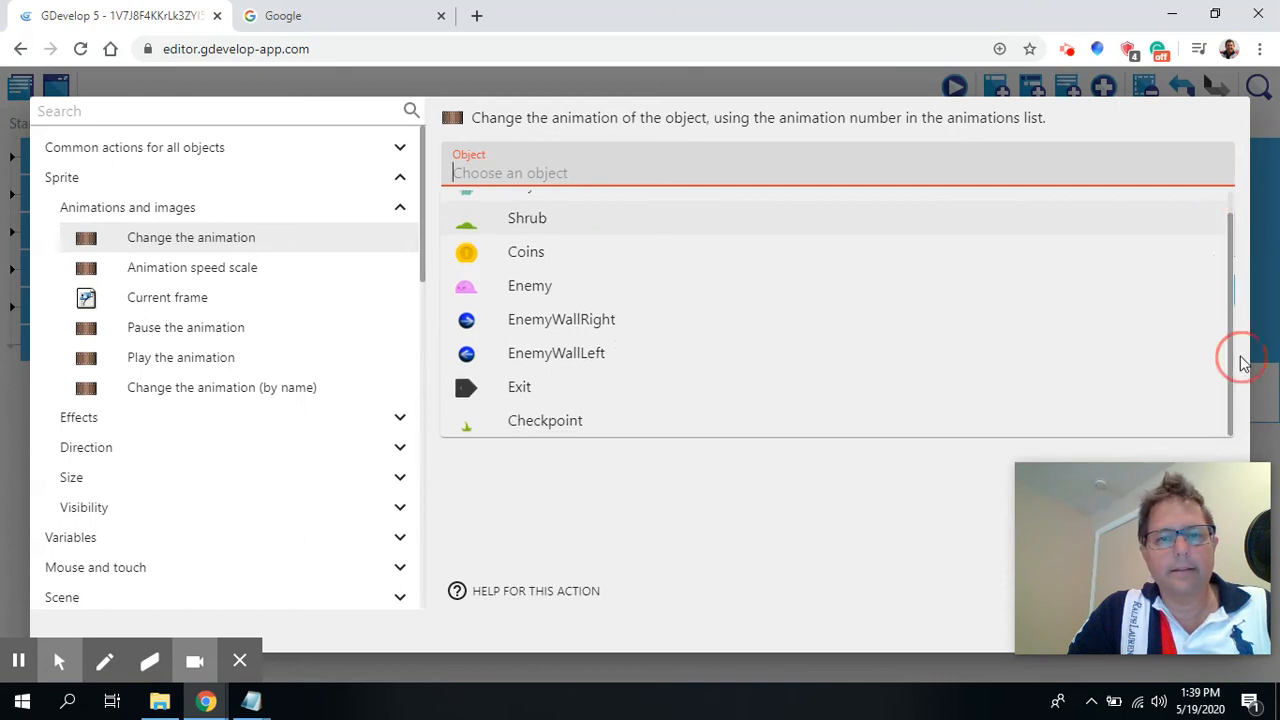
click(540, 421)
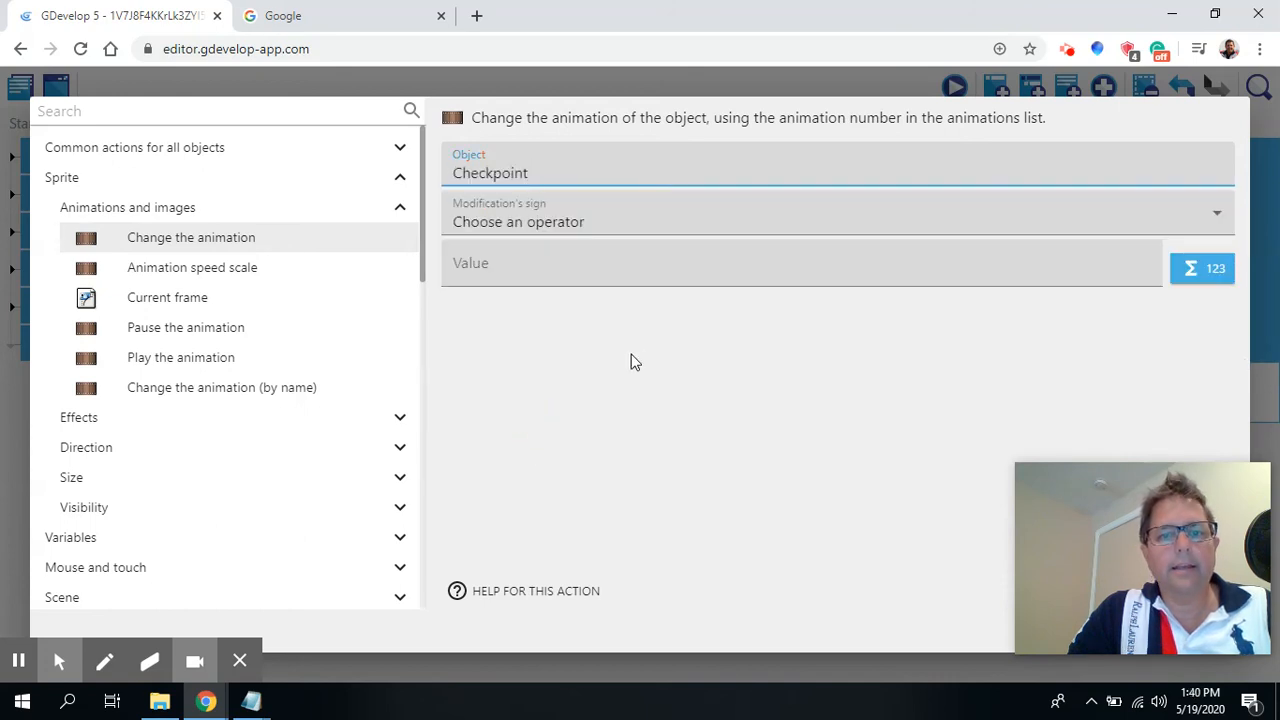
click(560, 228)
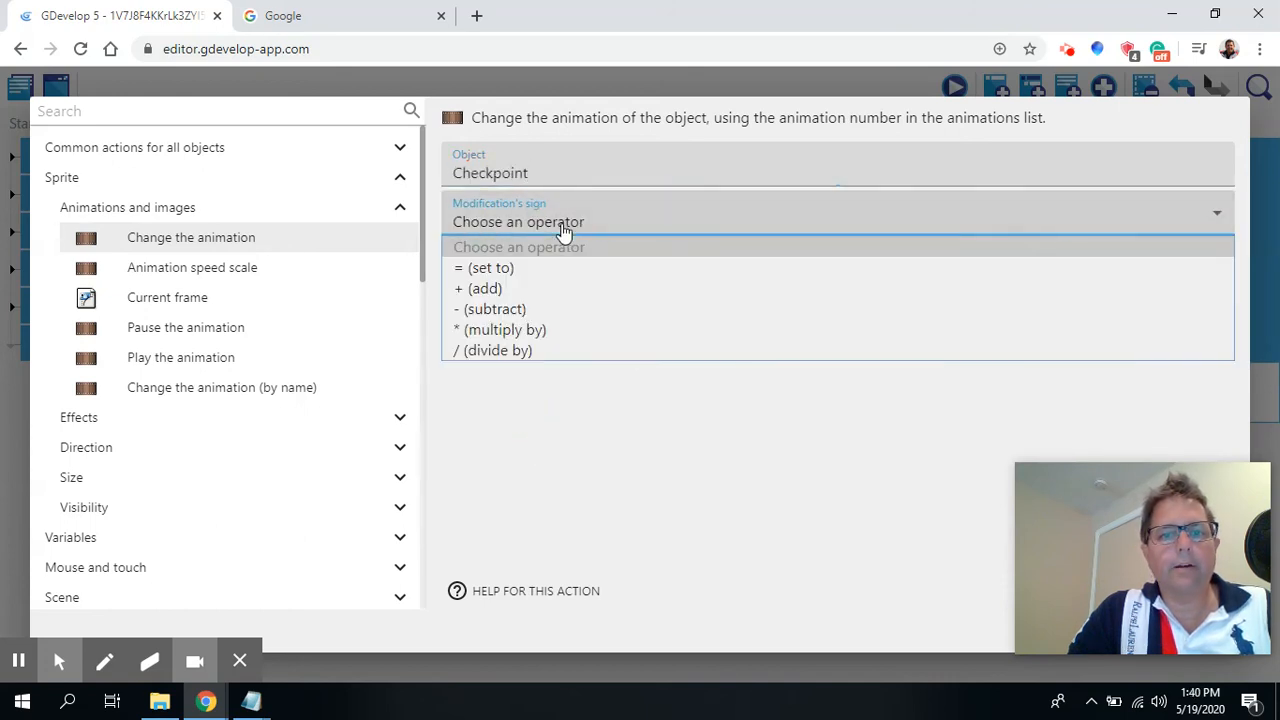
click(566, 269)
click(525, 264)
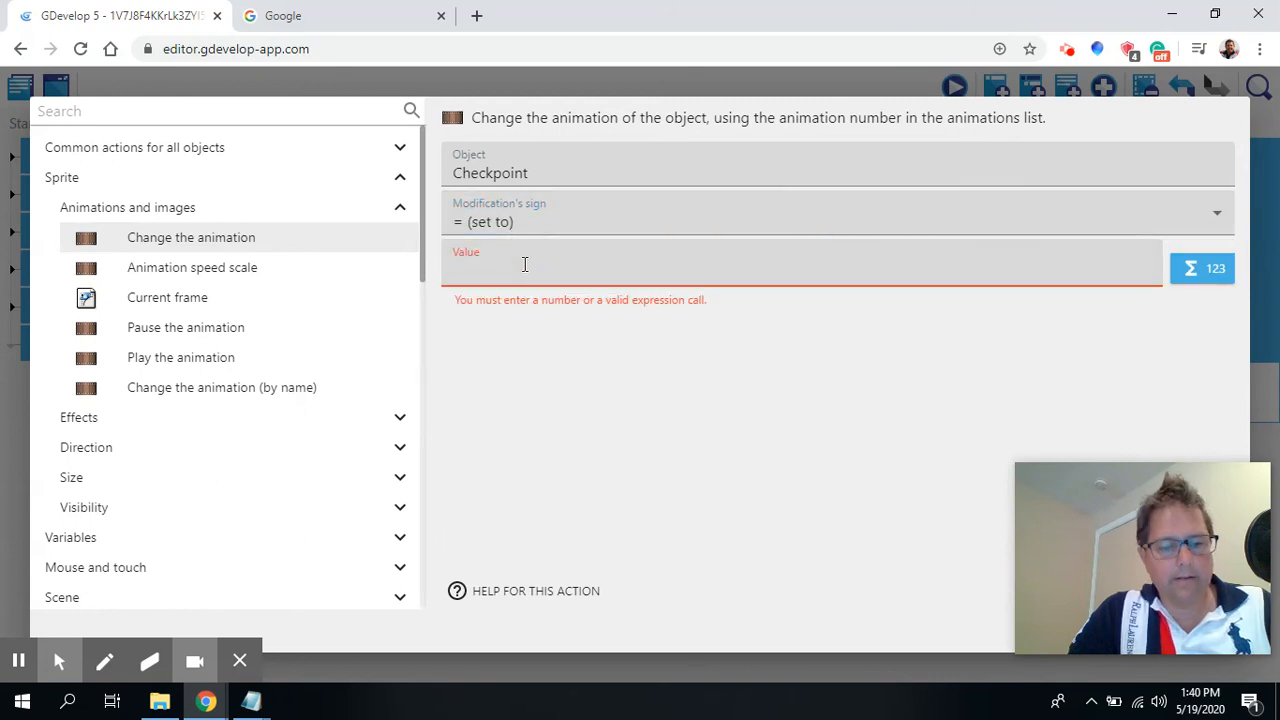
text(1)
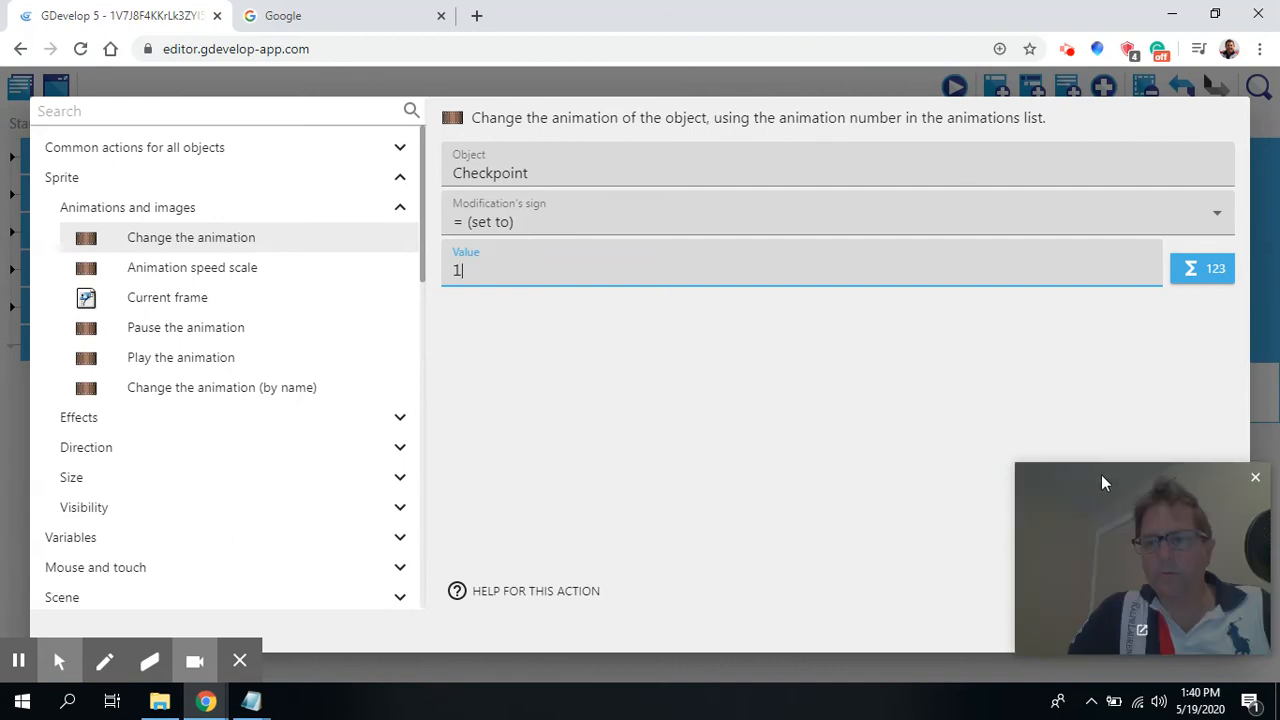
drag(1101, 474, 1074, 304)
click(1209, 624)
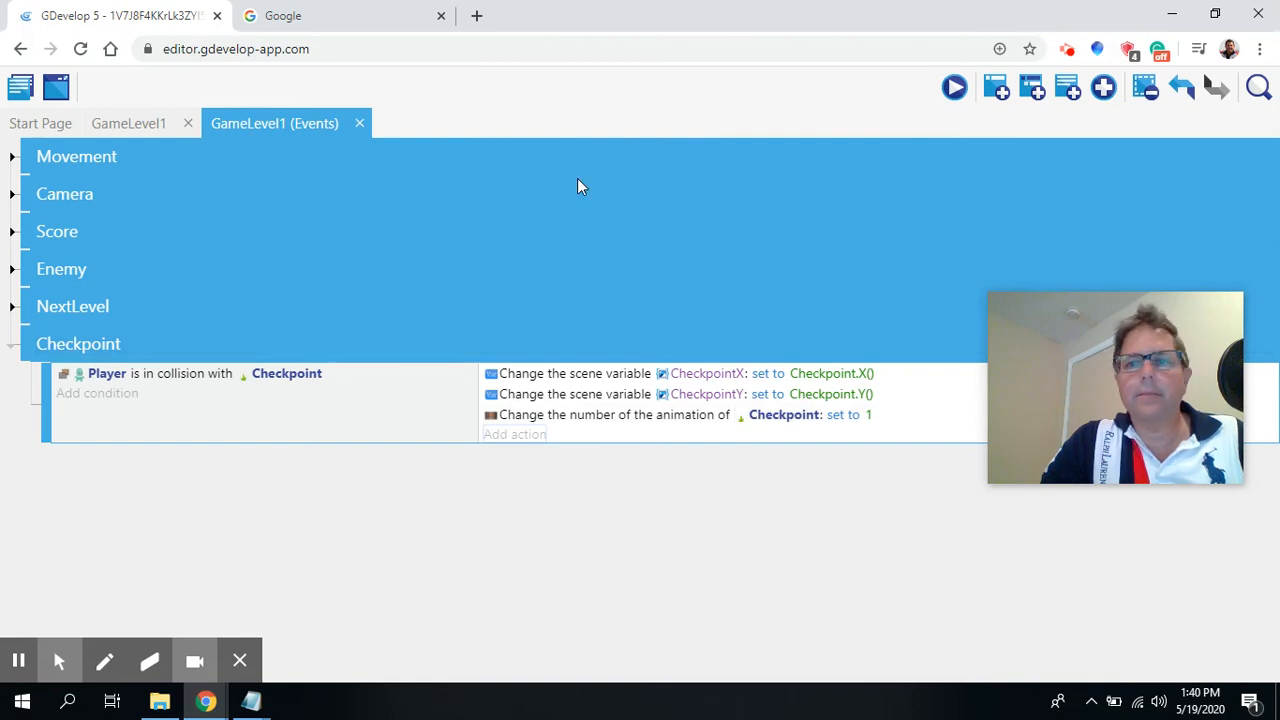
Open the Checkpoint object's editor in the GameLevel1 scene to inspect its two animations, then apply and close it.
click(158, 123)
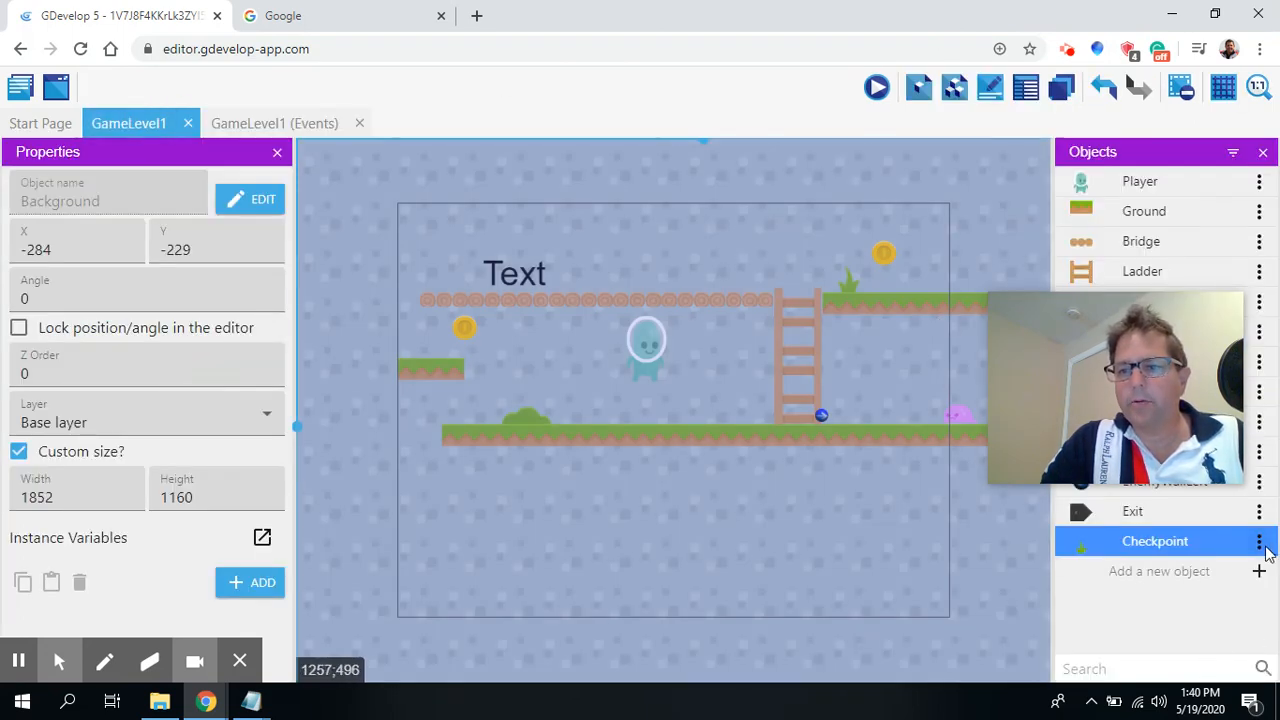
click(1257, 545)
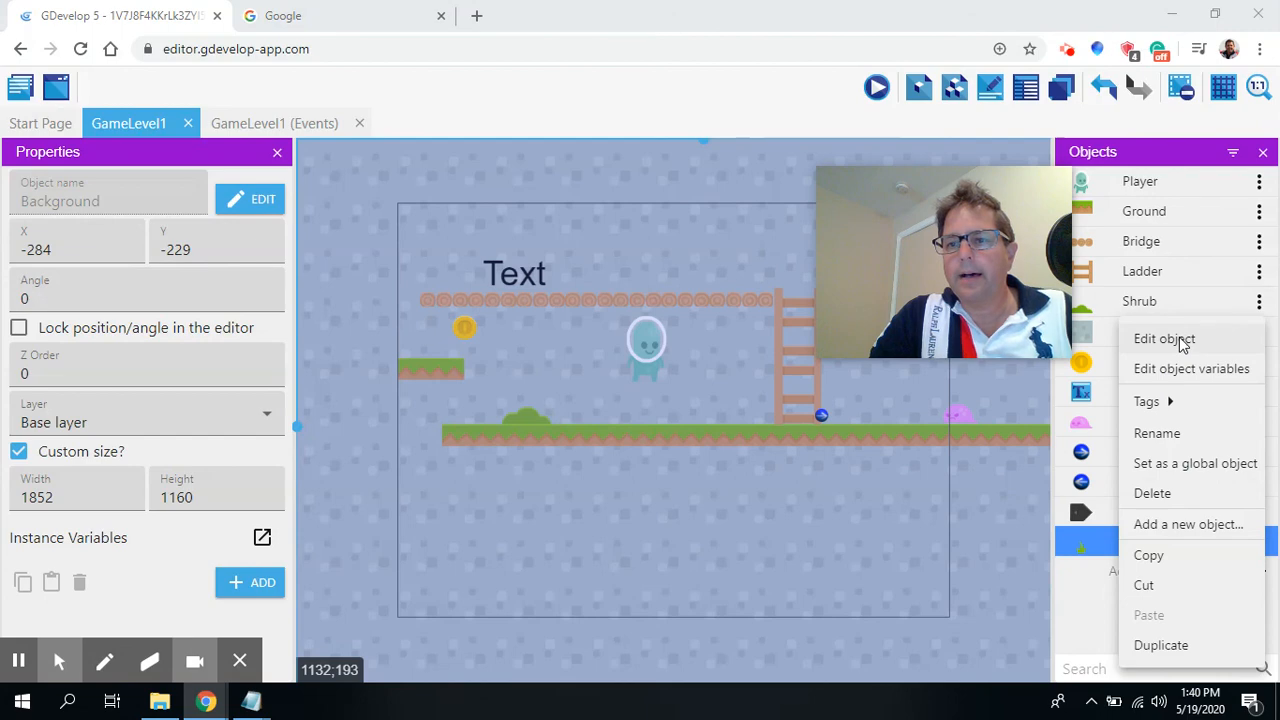
click(1100, 338)
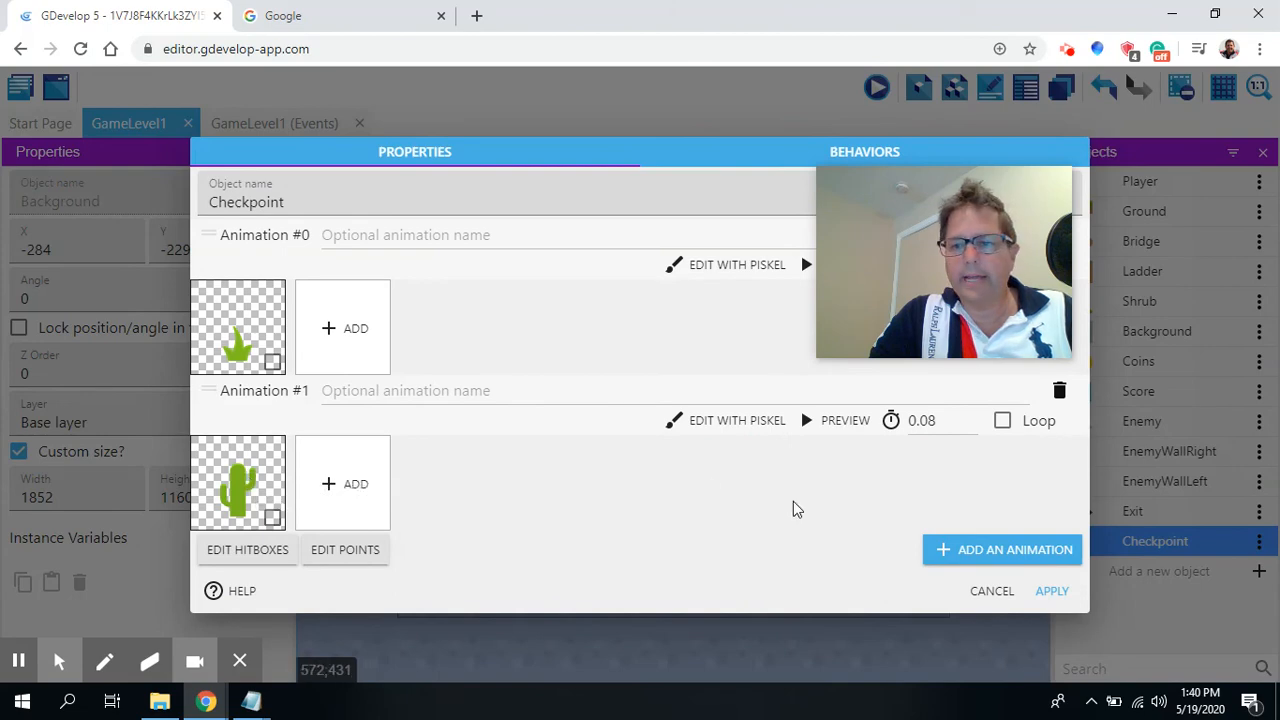
click(1051, 589)
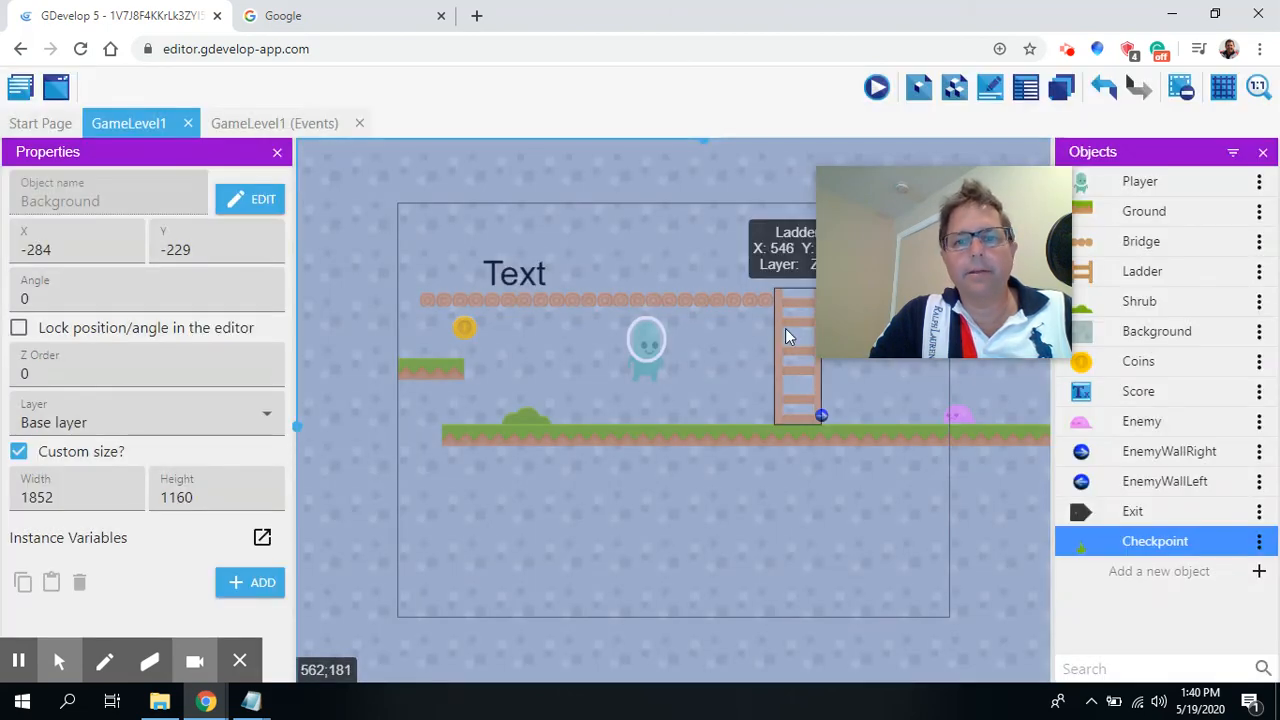
Preview the game, moving the Player up the ladder past the checkpoint and back toward the enemy, then close the preview.
drag(920, 205, 1104, 459)
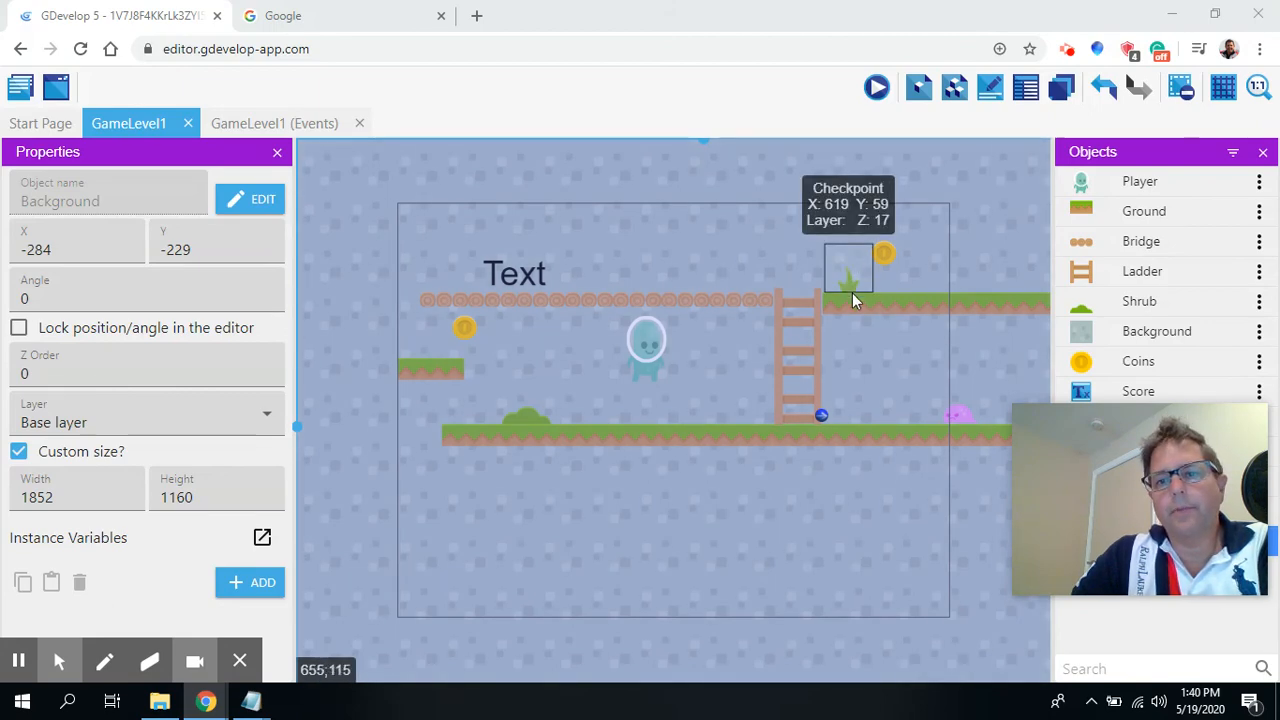
click(873, 89)
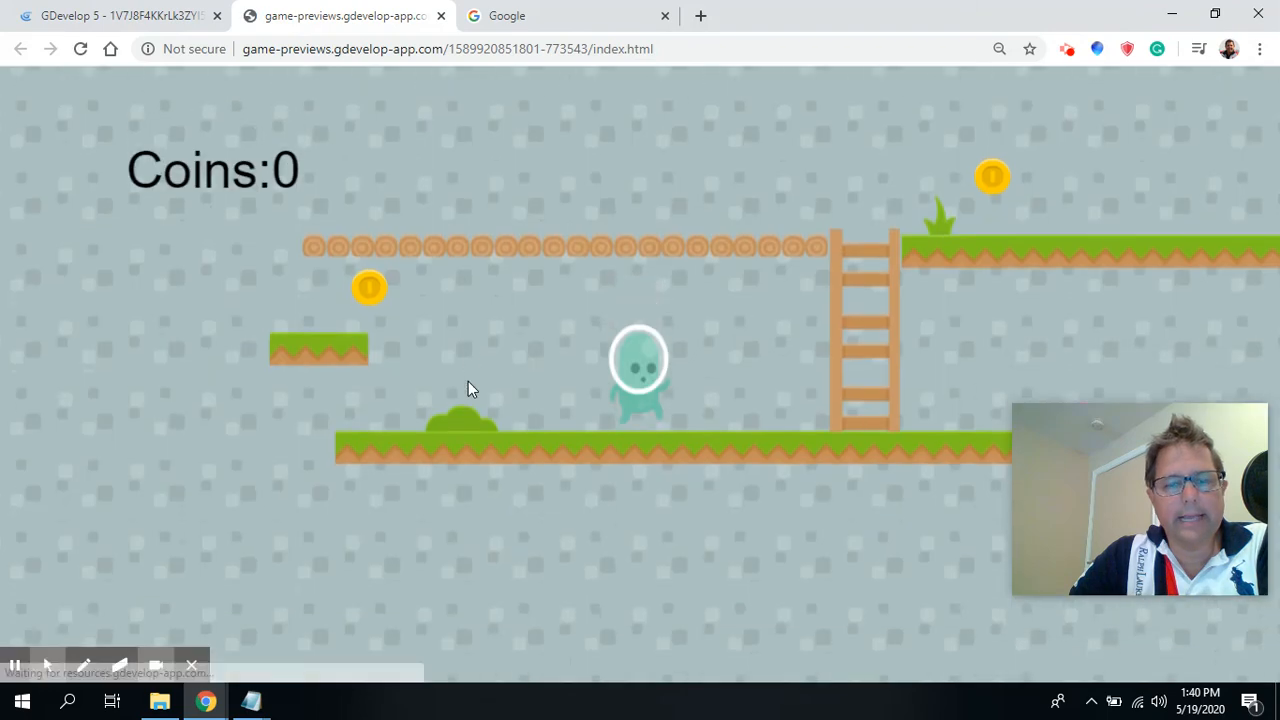
key(Right)
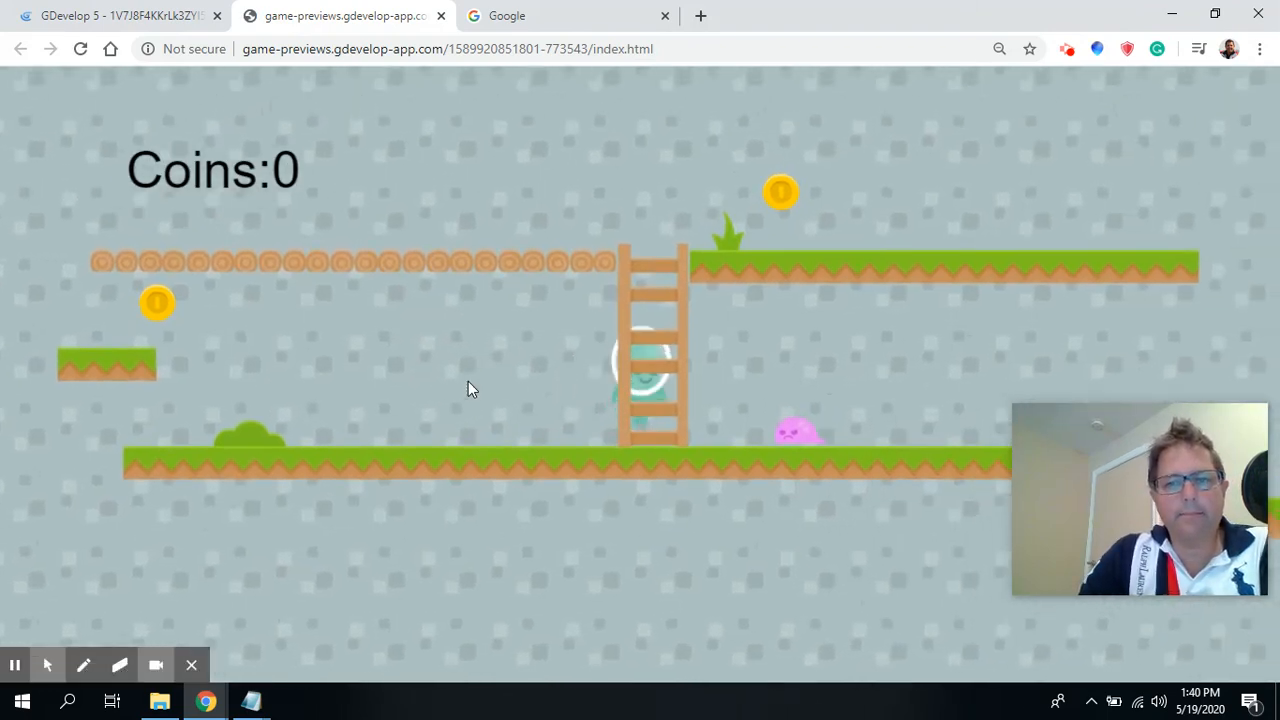
key(Up)
key(Right)
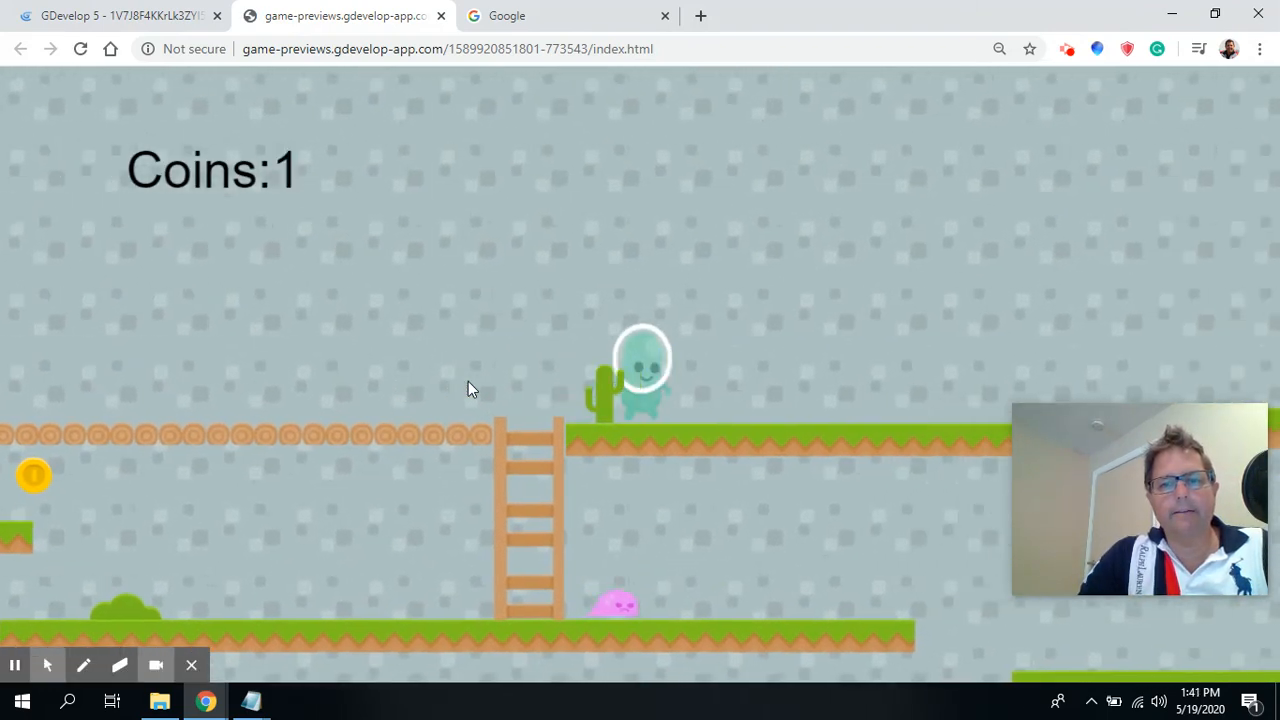
key(Left)
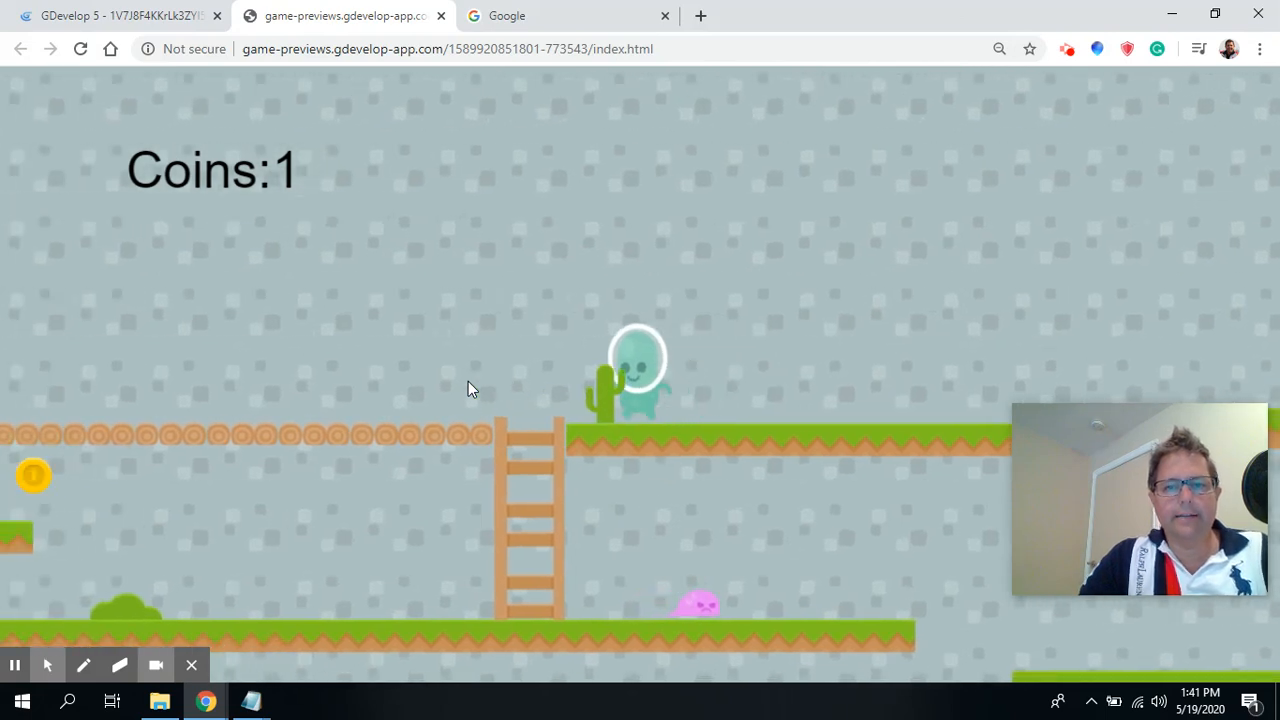
key(Down)
key(Right)
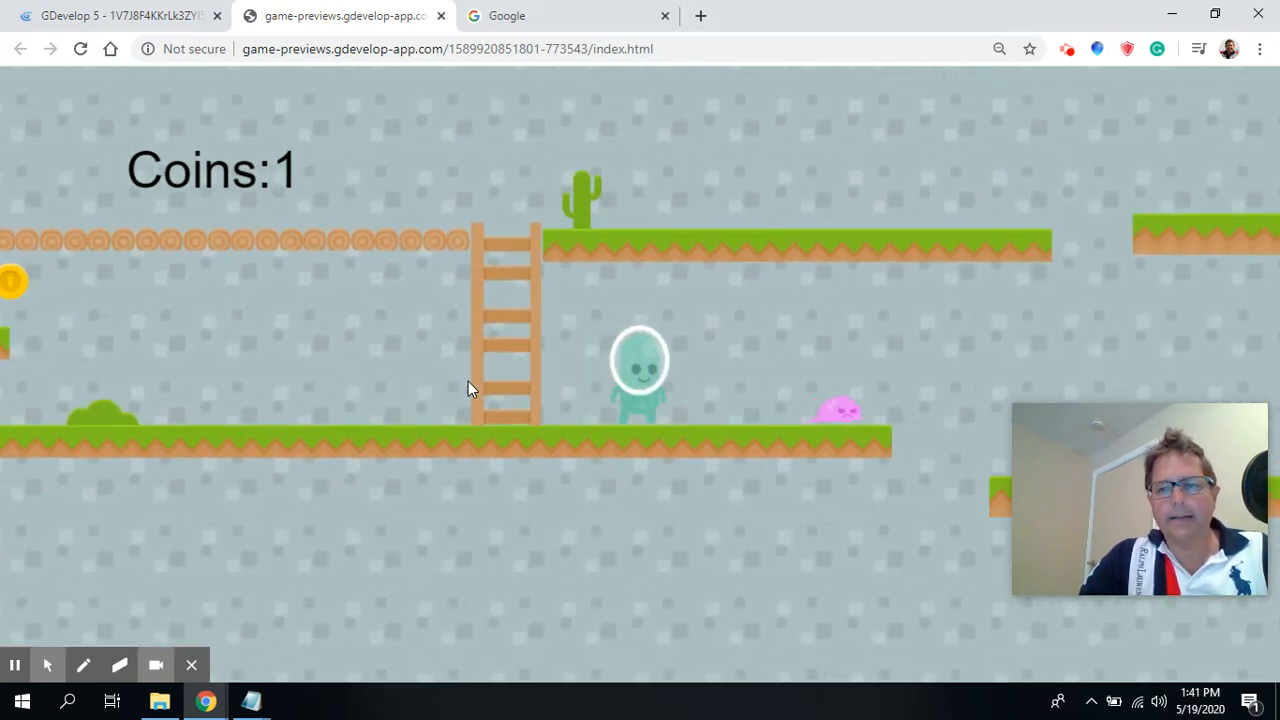
key(Left)
key(Right)
key(Left)
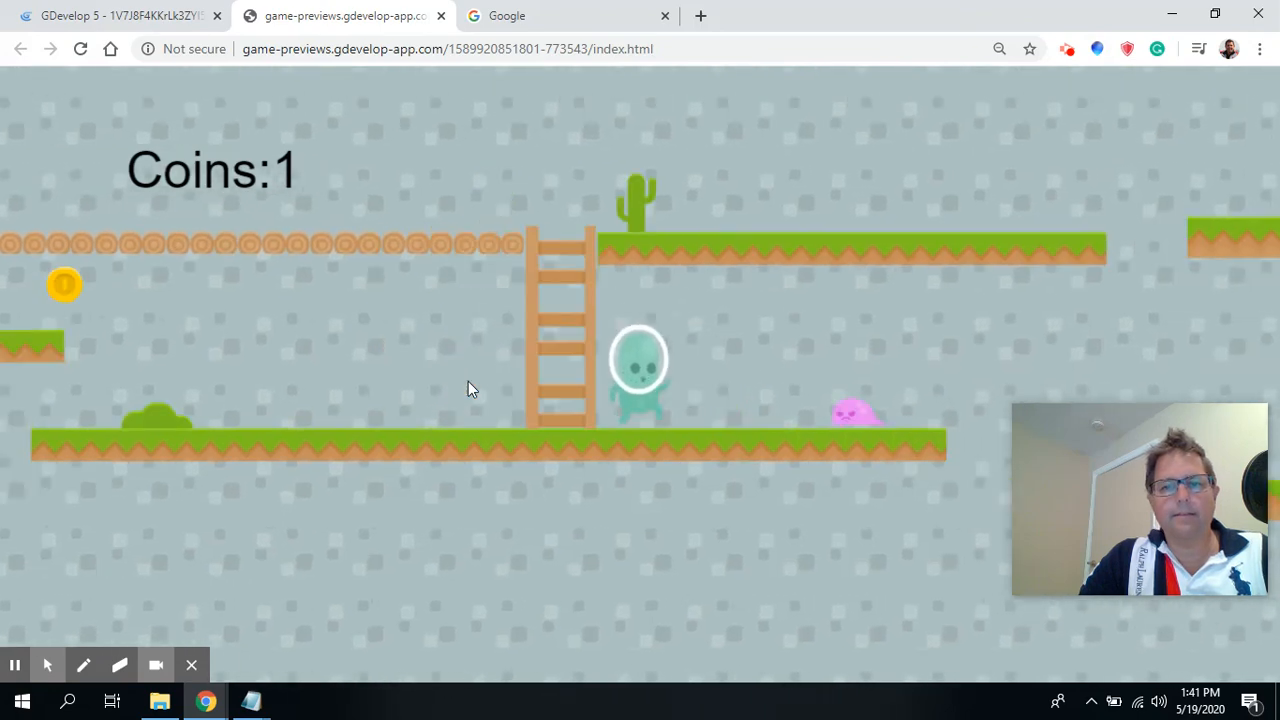
key(Right)
key(Left)
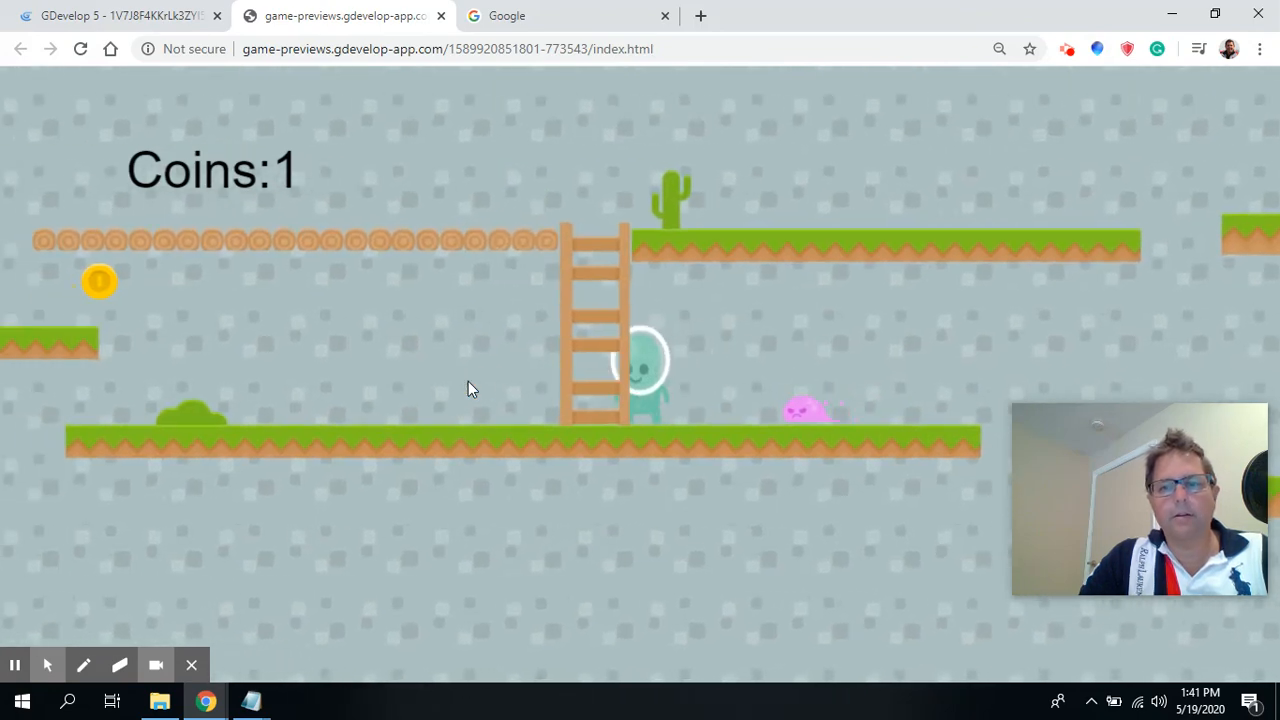
key(Up)
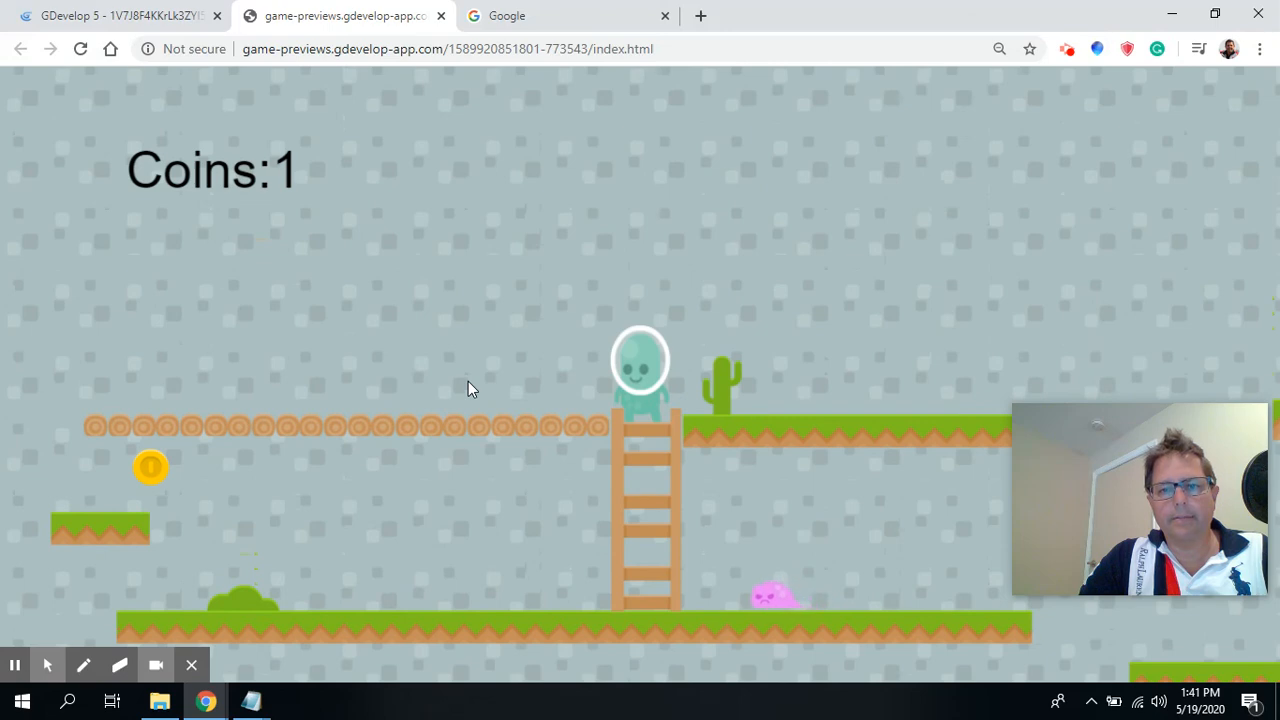
key(Down)
key(Left)
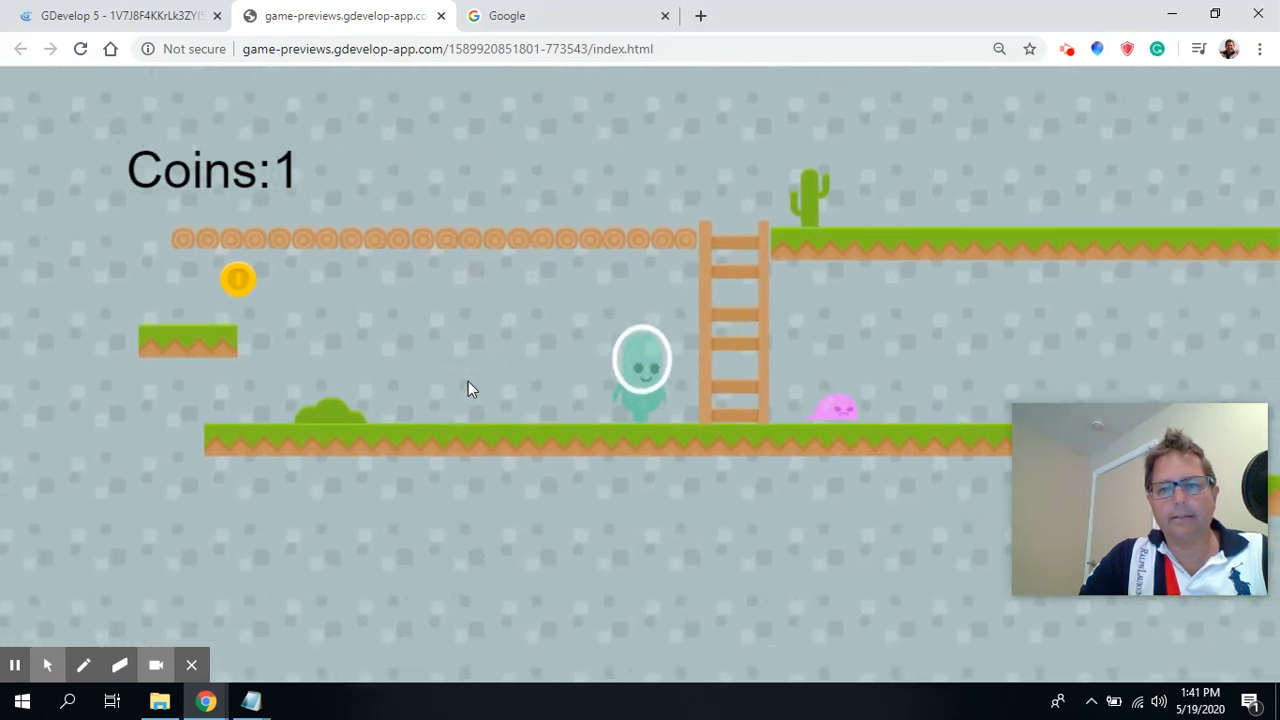
key(Right)
key(space)
key(Left)
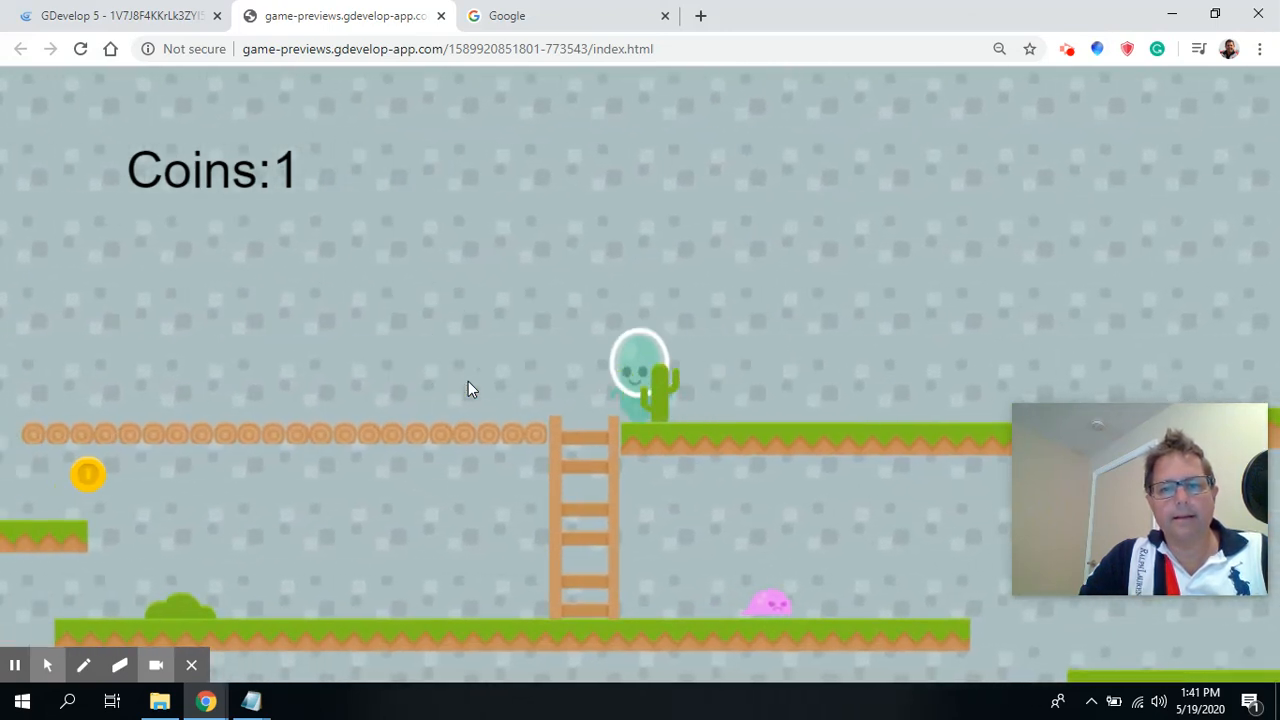
key(Down)
key(Right)
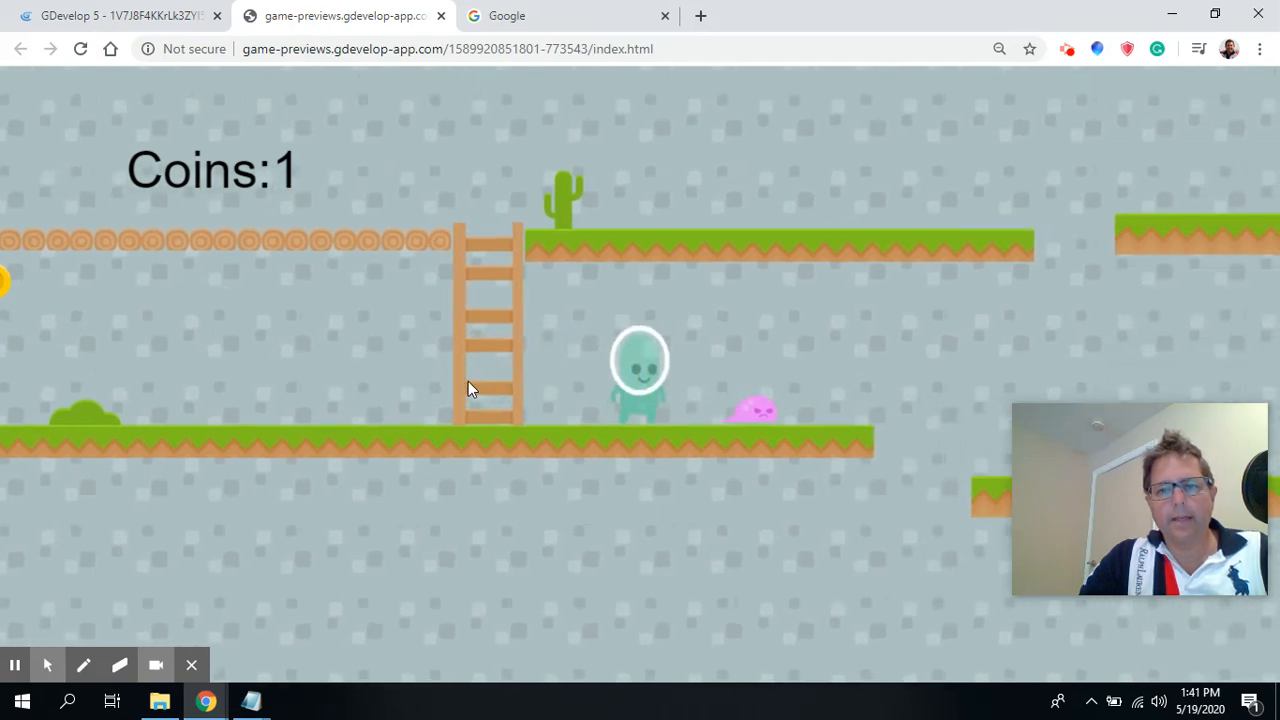
key(Right)
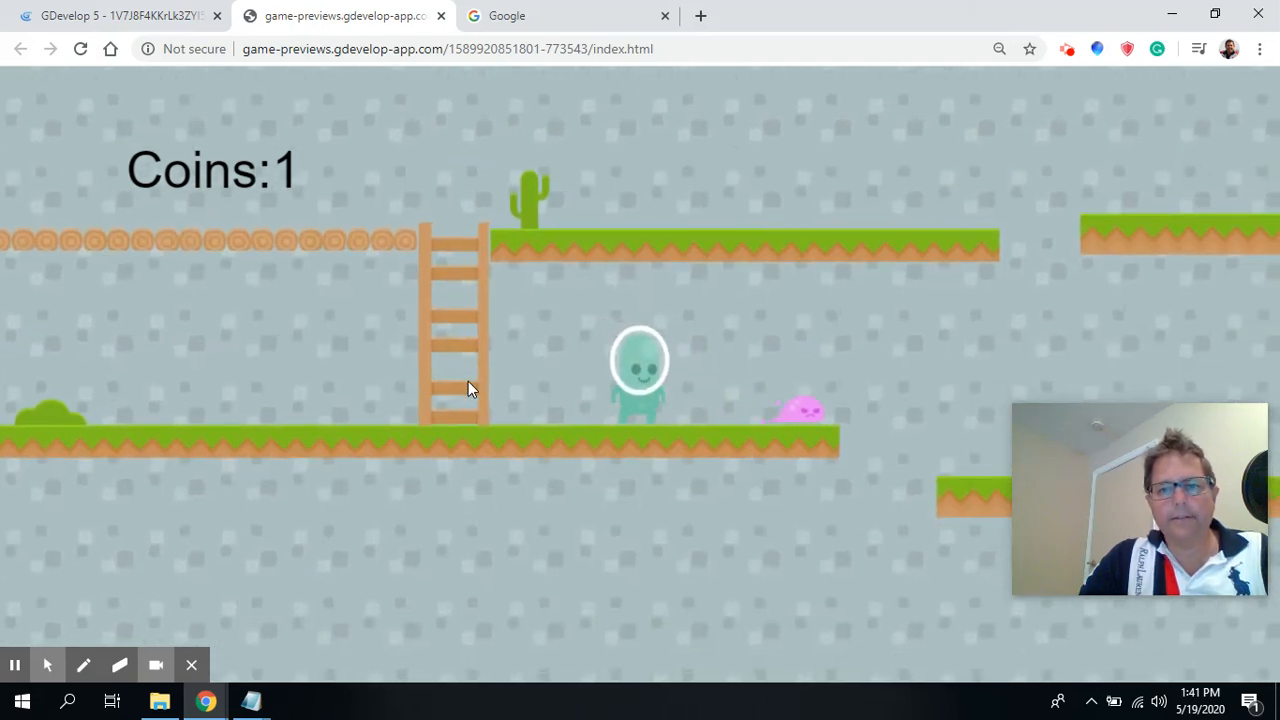
key(Right)
key(space)
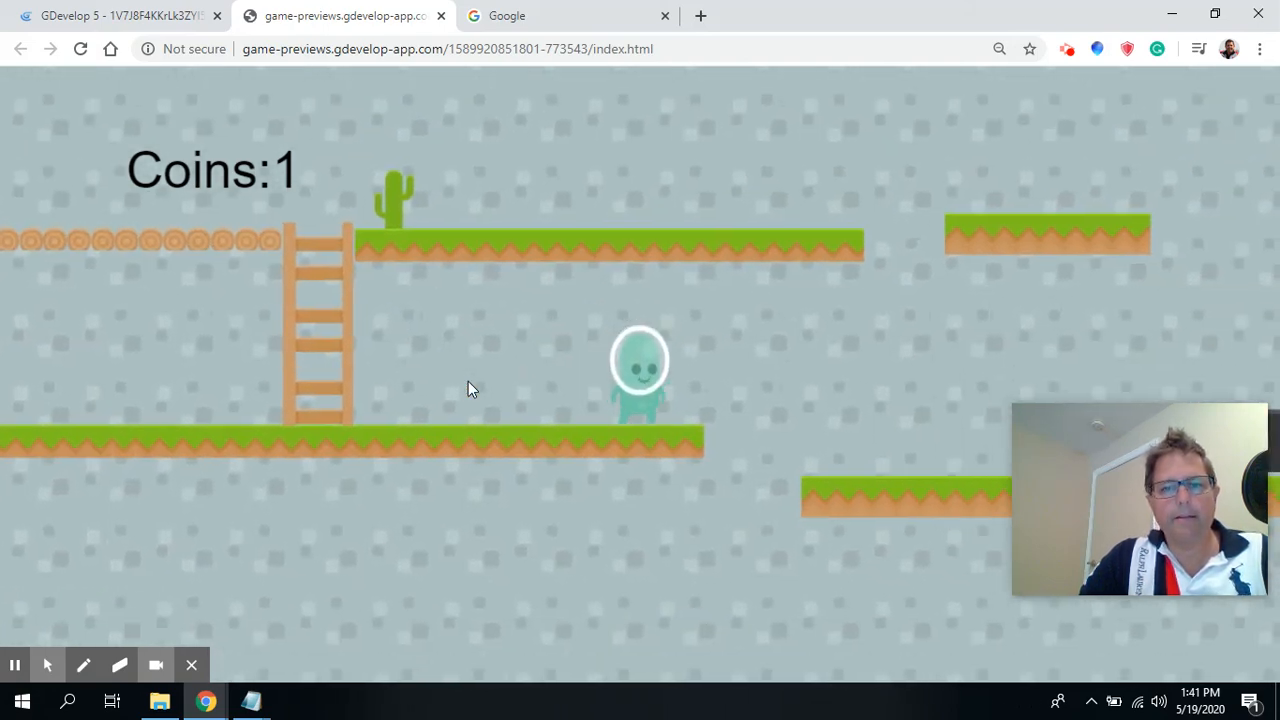
key(Left)
key(Left)
key(Up)
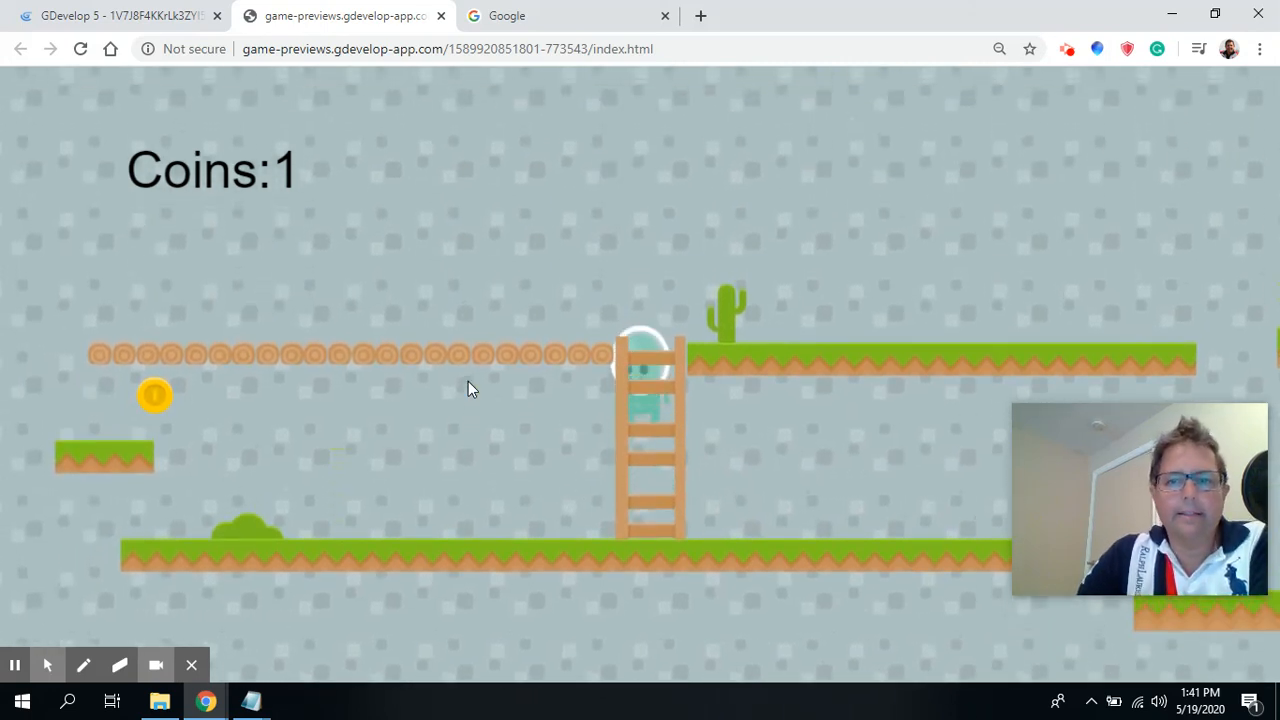
key(Right)
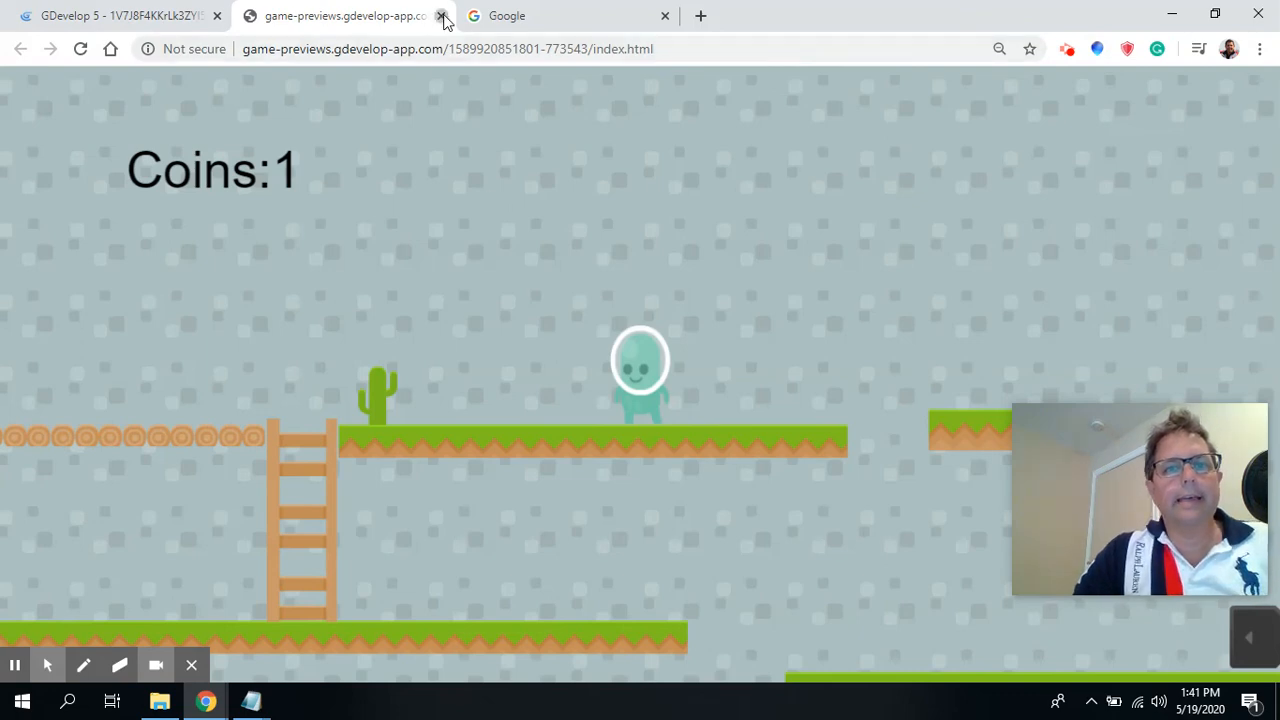
click(441, 16)
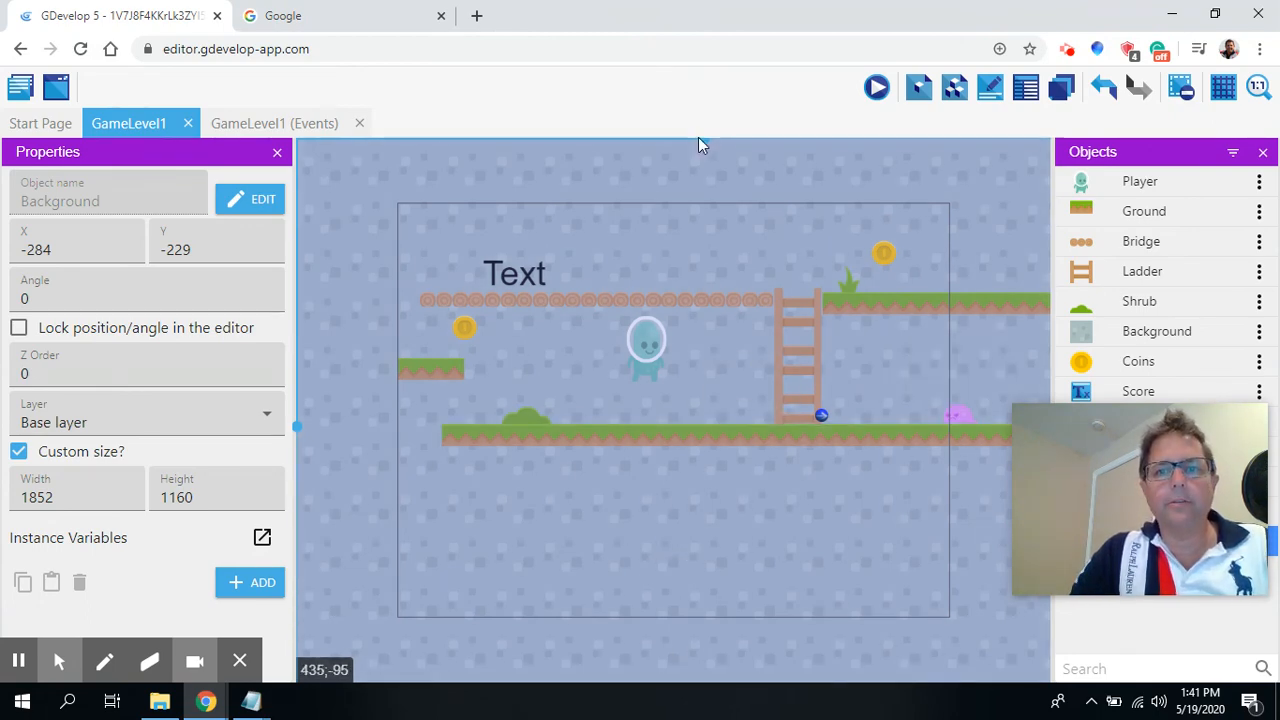
Place a second Checkpoint instance on the lower right platform before the exit, at about X 1075, Y 301.
drag(701, 140, 760, 140)
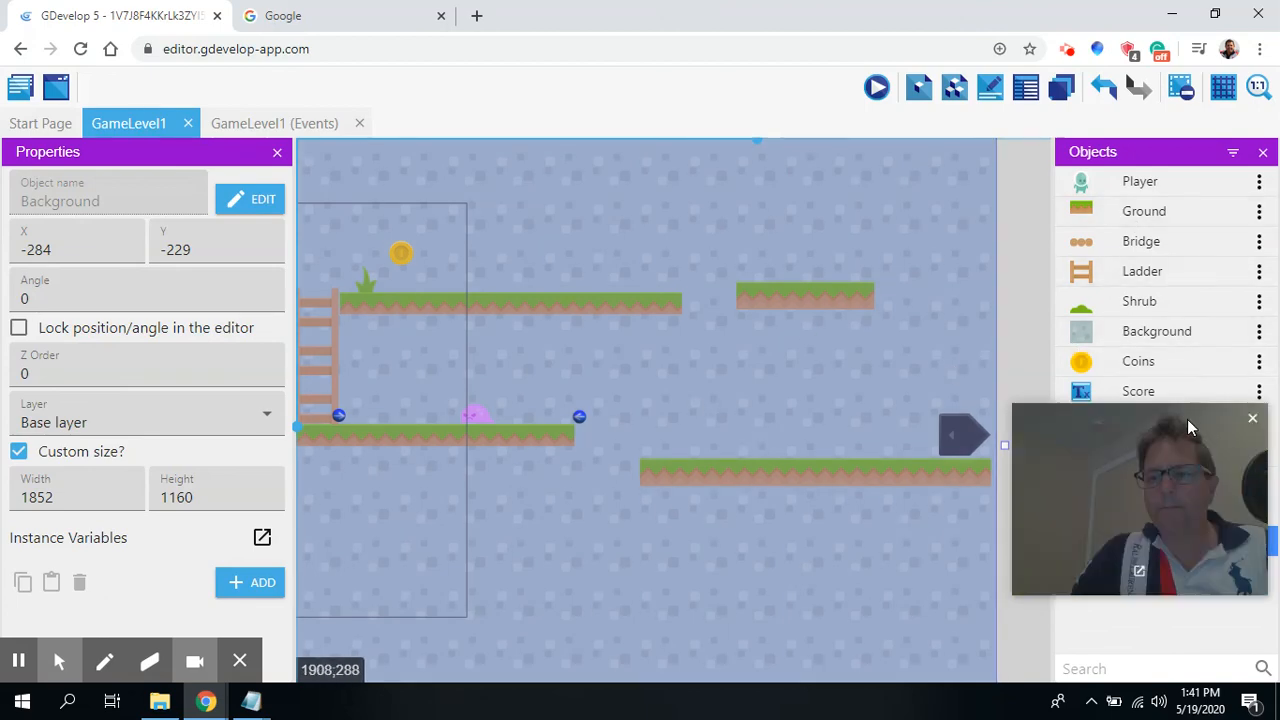
drag(1187, 419, 1190, 254)
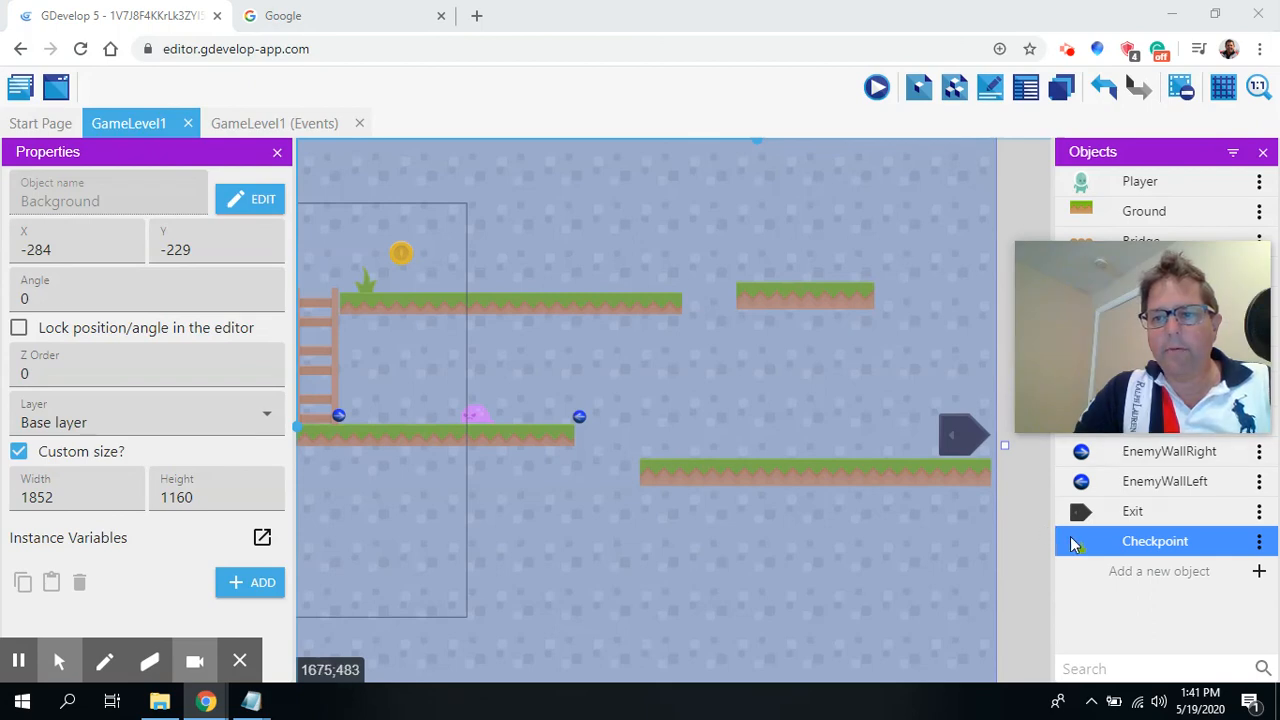
drag(1072, 543, 657, 413)
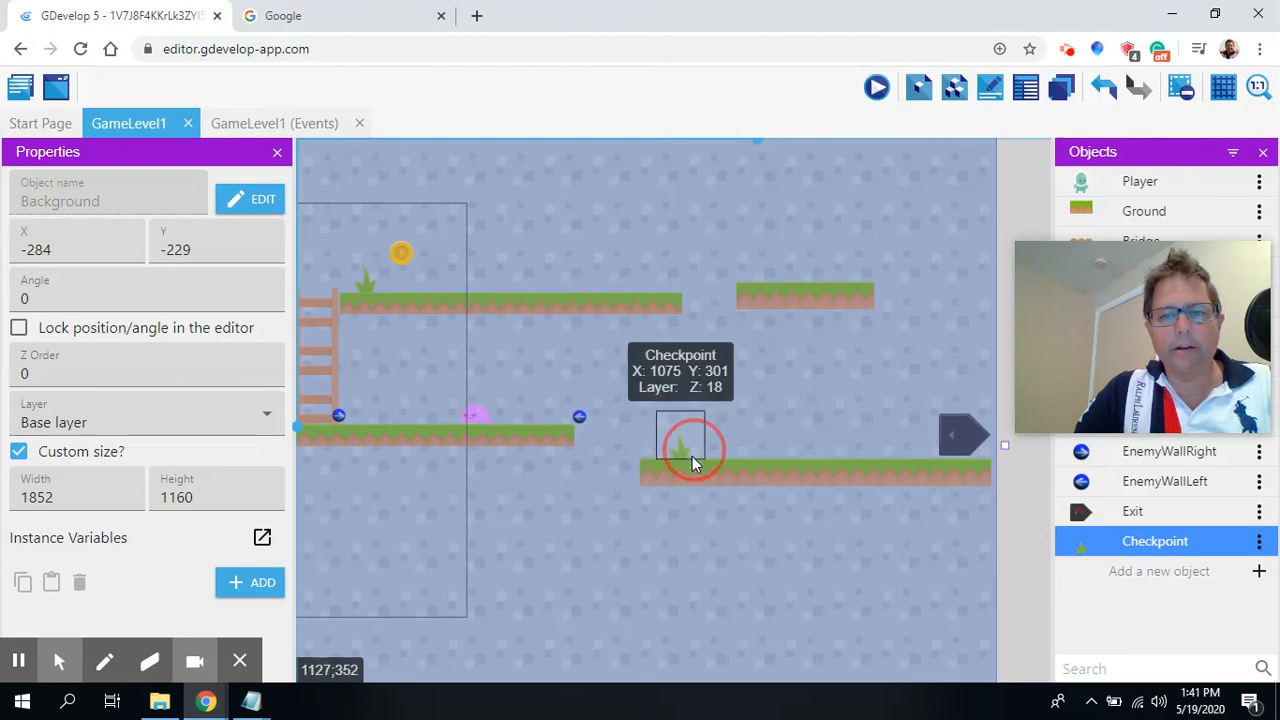